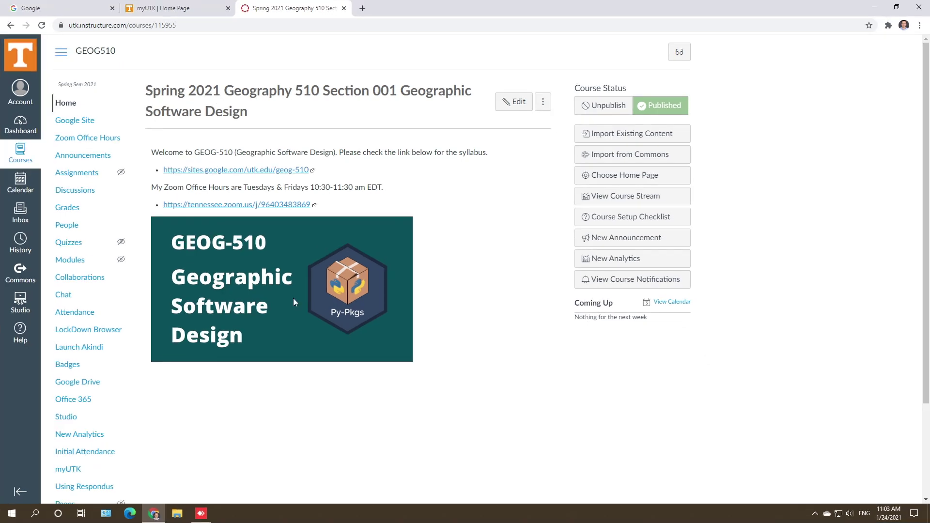
Step: Open the GEOG-510 course website from the course home page and go to its Software resources page
{"action": "left_click", "coordinate": [243, 170]}
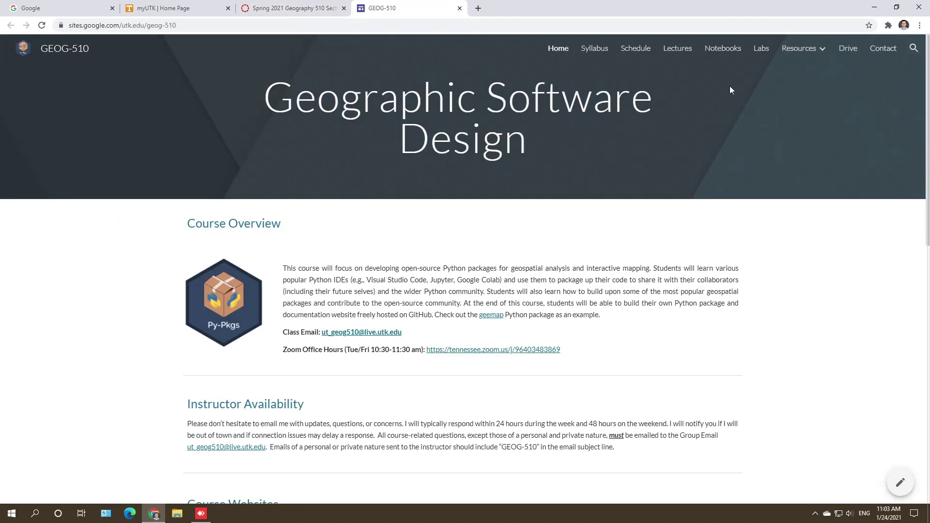
{"action": "mouse_move", "coordinate": [799, 49]}
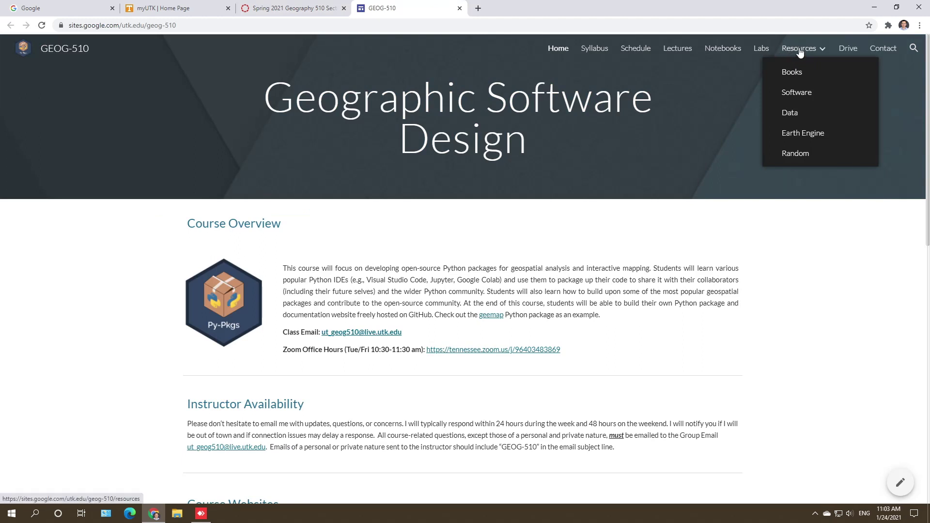
{"action": "left_click", "coordinate": [798, 94]}
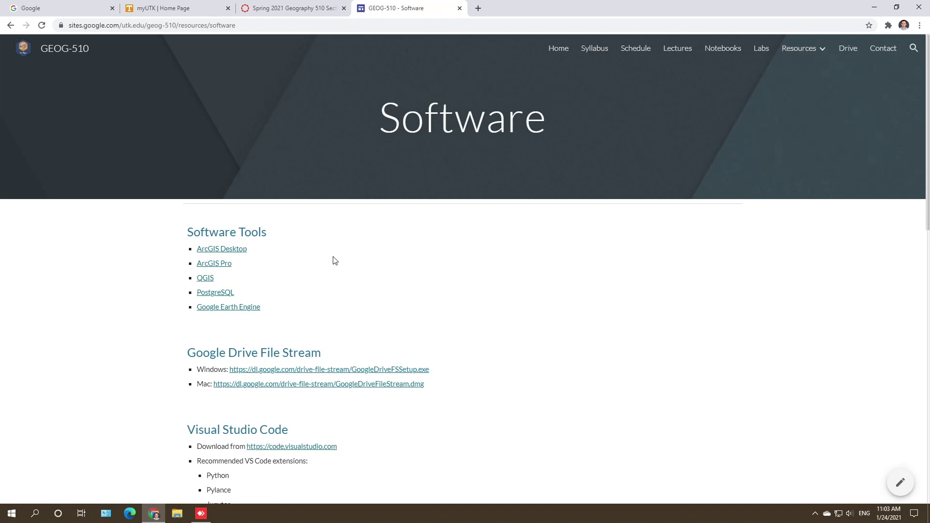
Step: Review the Software page's sections on software tools, Google Drive File Stream, Visual Studio Code, Git and Miniconda
{"action": "scroll", "coordinate": [333, 260], "scroll_direction": "down", "scroll_amount": 12}
{"action": "scroll", "coordinate": [333, 261], "scroll_direction": "up", "scroll_amount": 8}
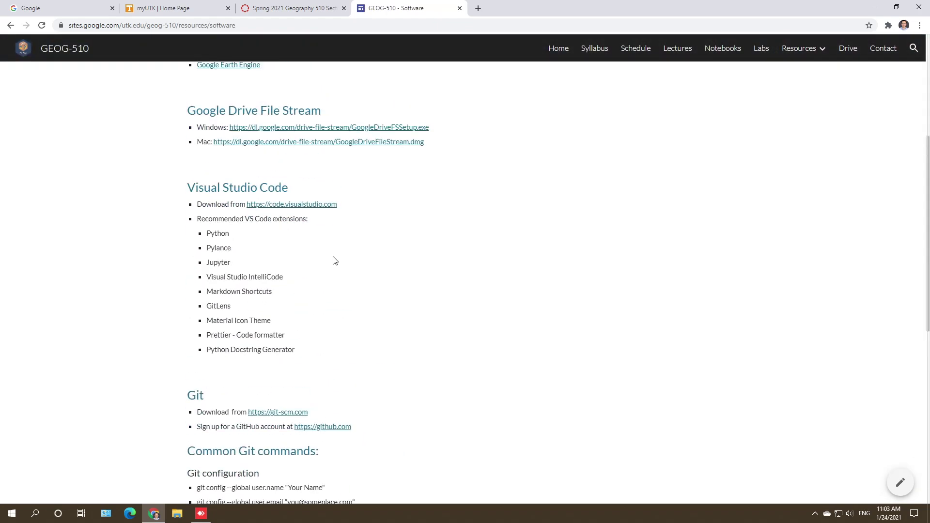
{"action": "scroll", "coordinate": [339, 267], "scroll_direction": "up", "scroll_amount": 5}
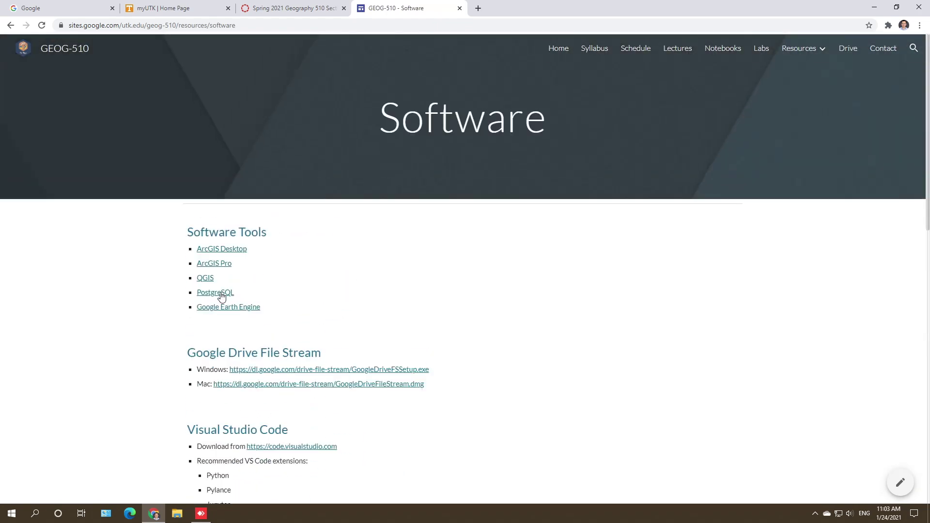
{"action": "scroll", "coordinate": [345, 309], "scroll_direction": "down", "scroll_amount": 7}
{"action": "scroll", "coordinate": [294, 271], "scroll_direction": "up", "scroll_amount": 2}
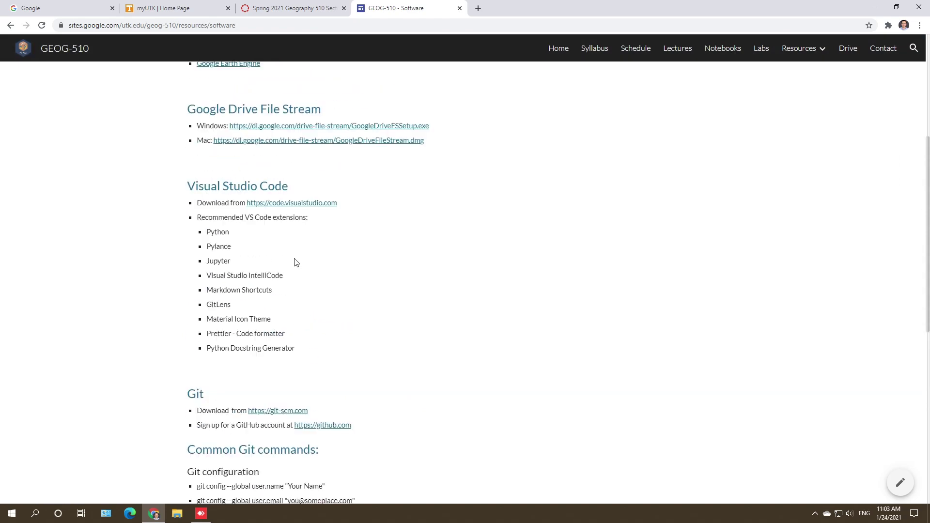
{"action": "scroll", "coordinate": [220, 359], "scroll_direction": "down", "scroll_amount": 7}
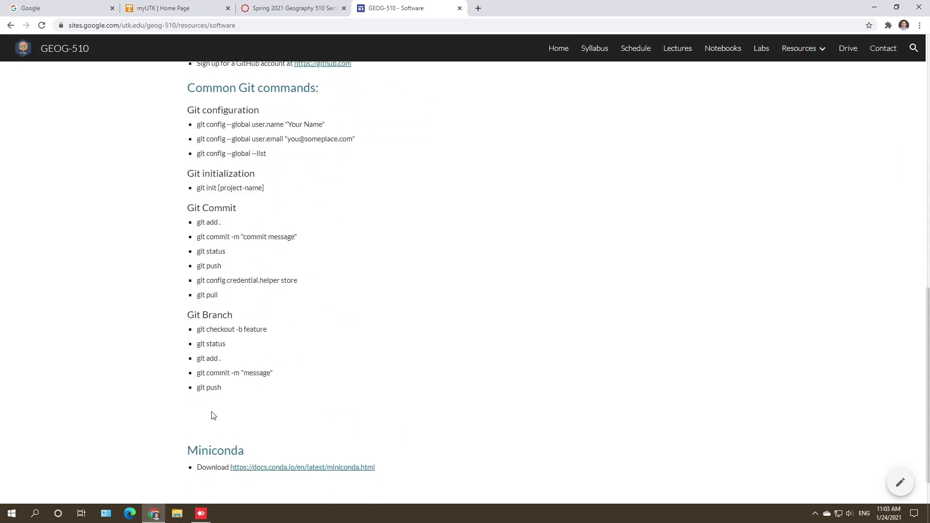
{"action": "scroll", "coordinate": [409, 414], "scroll_direction": "up", "scroll_amount": 15}
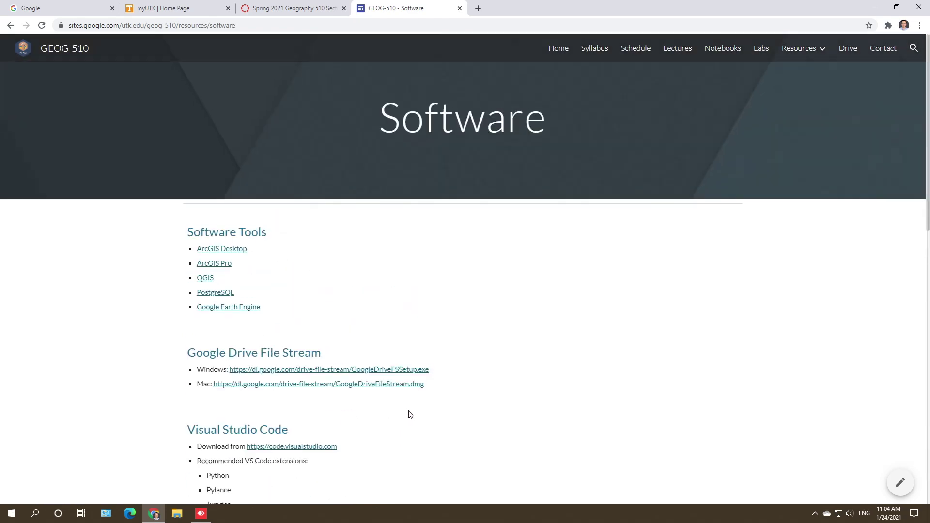
Step: Open the course's shared Google Drive from the website and enter its Software folder
{"action": "mouse_move", "coordinate": [805, 60]}
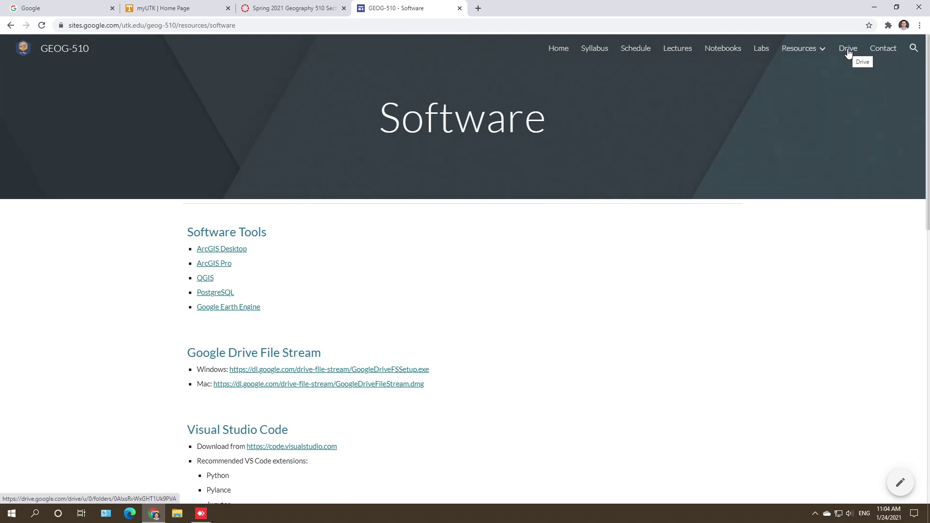
{"action": "left_click", "coordinate": [848, 49]}
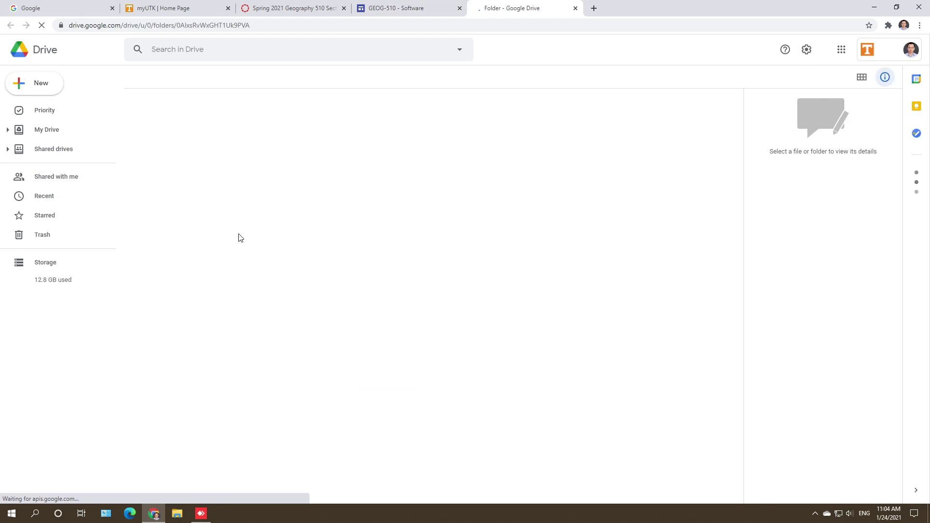
{"action": "double_click", "coordinate": [172, 148]}
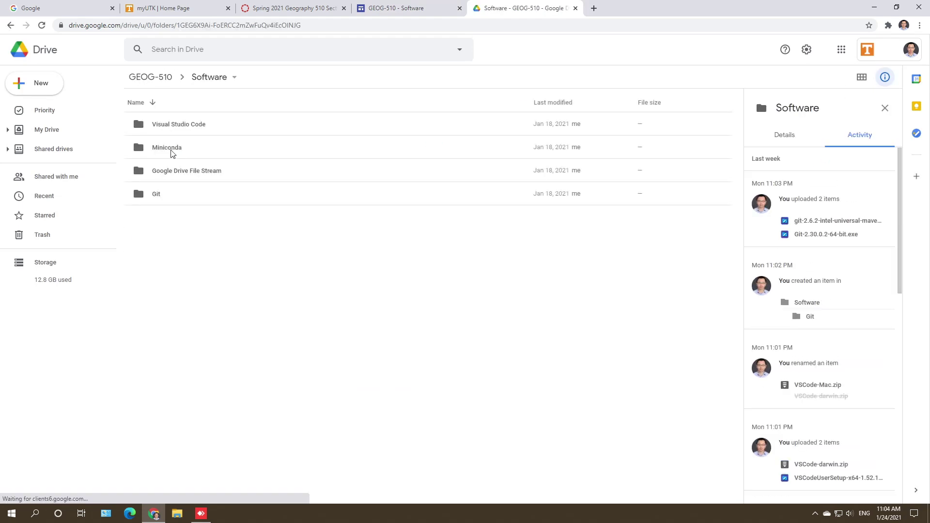
Step: Check the Visual Studio Code, Miniconda, Git and Google Drive File Stream folders in the Software folder
{"action": "left_click", "coordinate": [178, 124]}
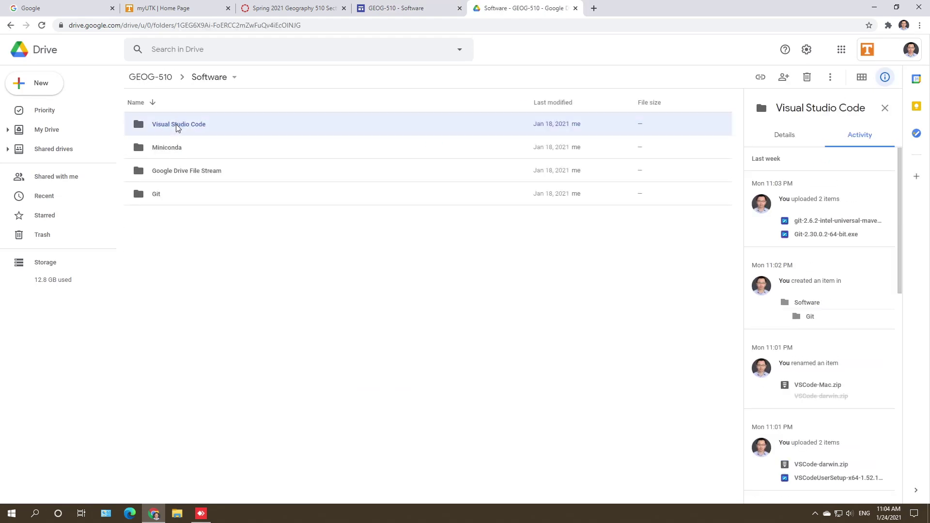
{"action": "left_click", "coordinate": [166, 150]}
{"action": "left_click", "coordinate": [156, 195]}
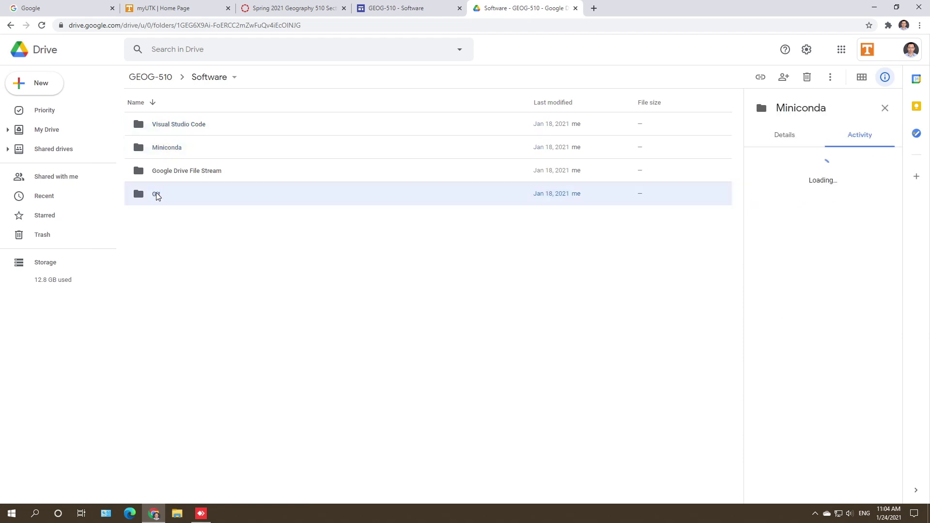
{"action": "left_click", "coordinate": [177, 174]}
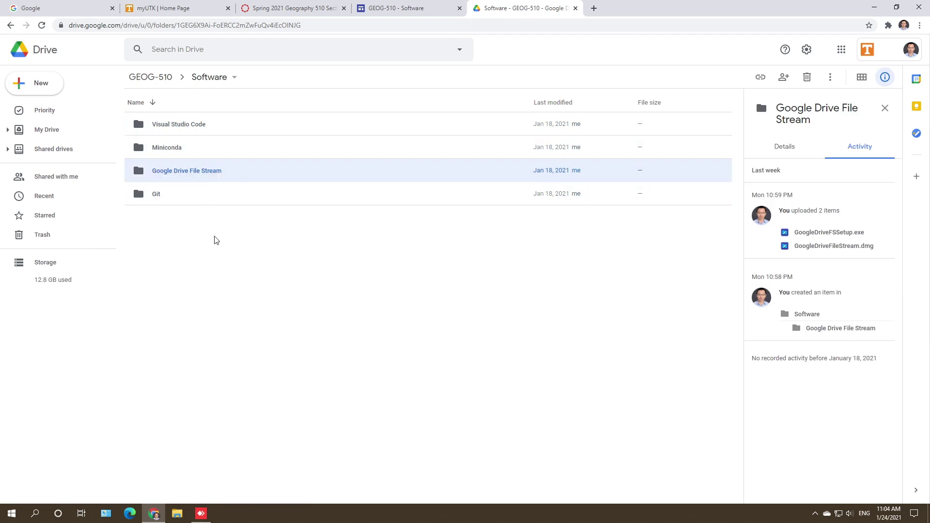
{"action": "left_click", "coordinate": [215, 253]}
{"action": "left_click", "coordinate": [164, 201]}
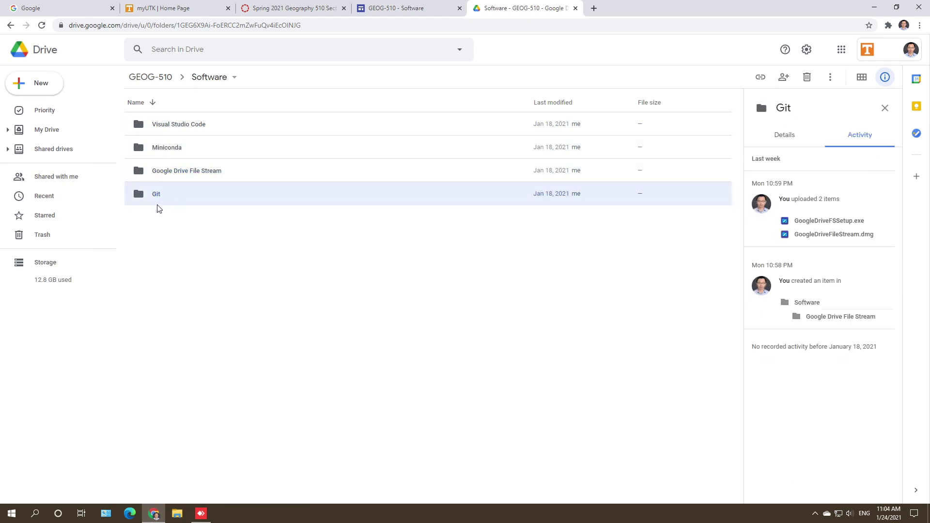
{"action": "left_click", "coordinate": [184, 169]}
Step: Switch to File Explorer and open the Software folder of the GEOG-510 shared drive on Google Drive File Stream
{"action": "left_click", "coordinate": [177, 514]}
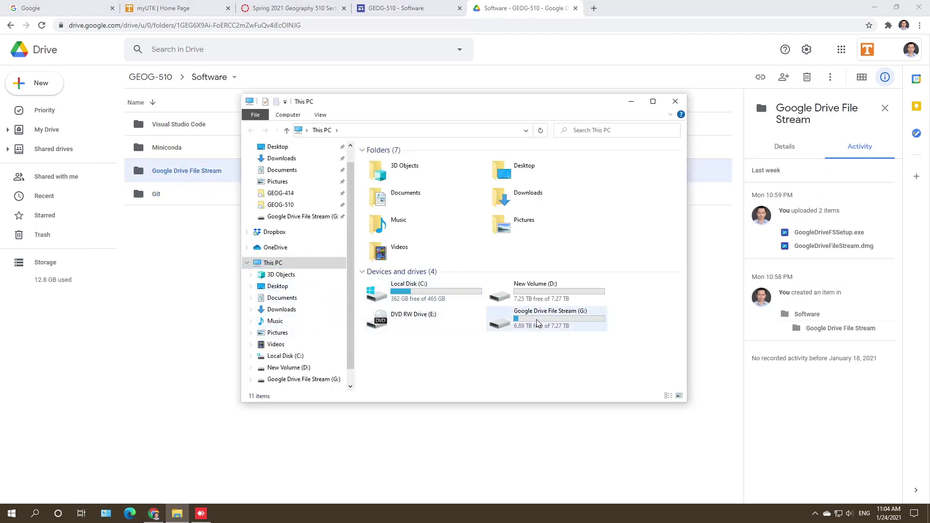
{"action": "left_click", "coordinate": [518, 324]}
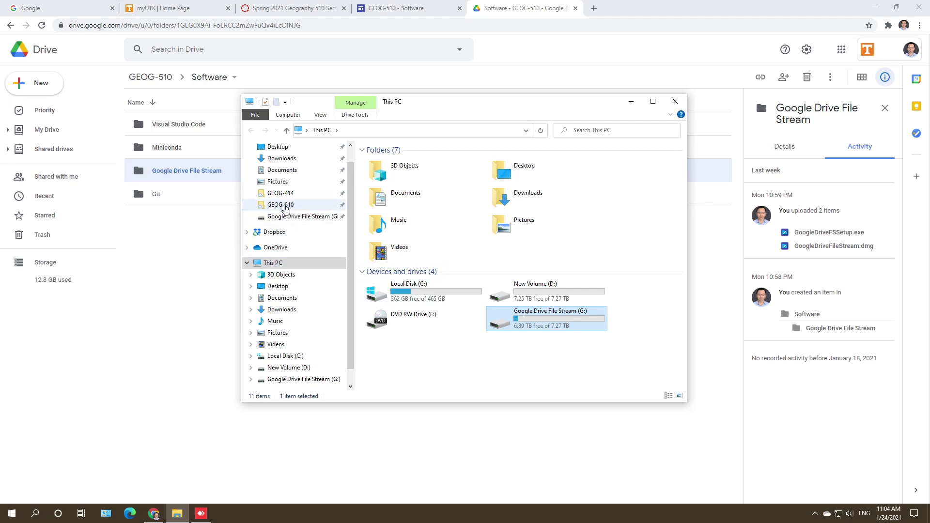
{"action": "left_click", "coordinate": [285, 206]}
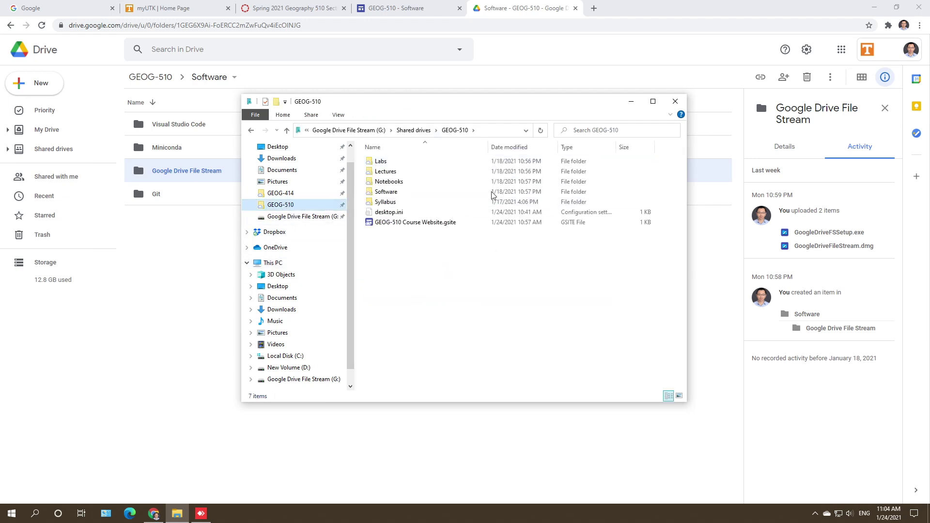
{"action": "left_click_drag", "start_coordinate": [515, 104], "coordinate": [477, 118]}
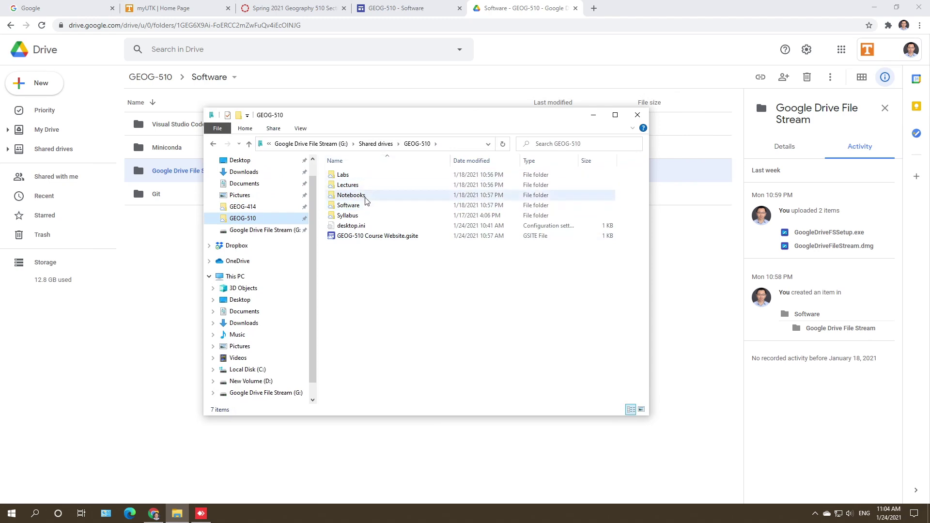
{"action": "double_click", "coordinate": [349, 206]}
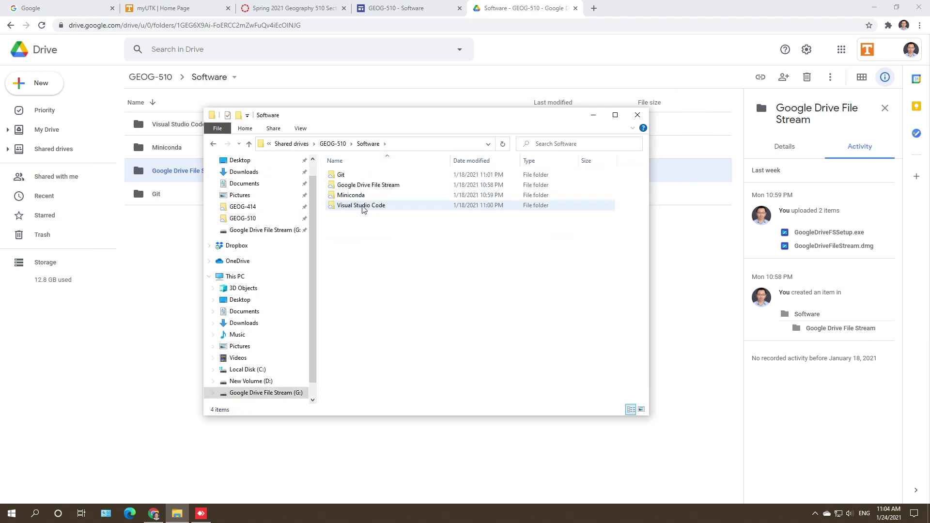
{"action": "left_click_drag", "start_coordinate": [405, 118], "coordinate": [443, 135]}
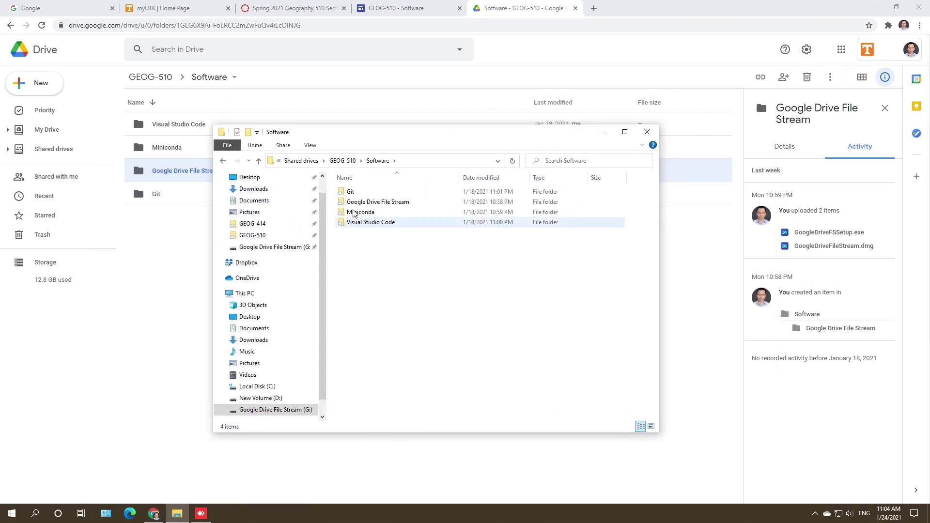
Step: Open the Git folder, launch the Git-2.30.0.2-64-bit.exe installer and place its setup window below the file list
{"action": "left_click", "coordinate": [352, 191]}
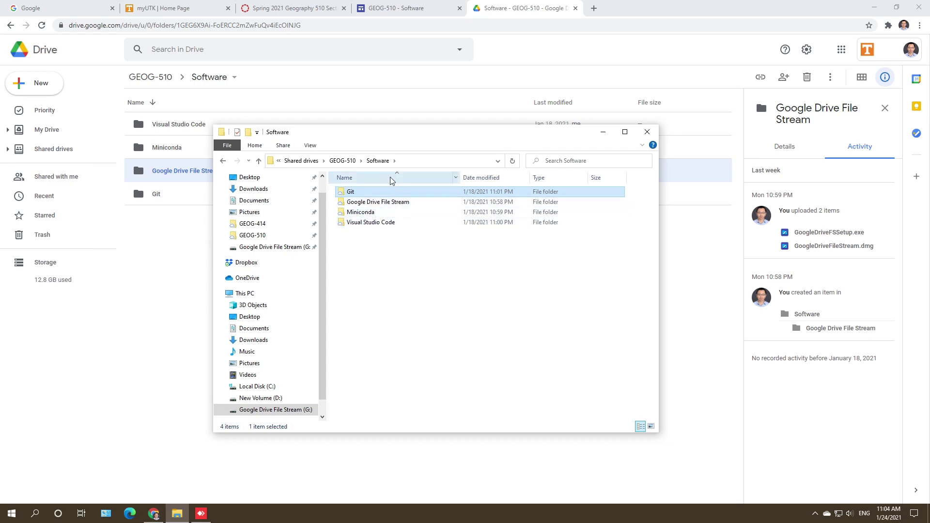
{"action": "double_click", "coordinate": [390, 193]}
{"action": "left_click", "coordinate": [371, 203]}
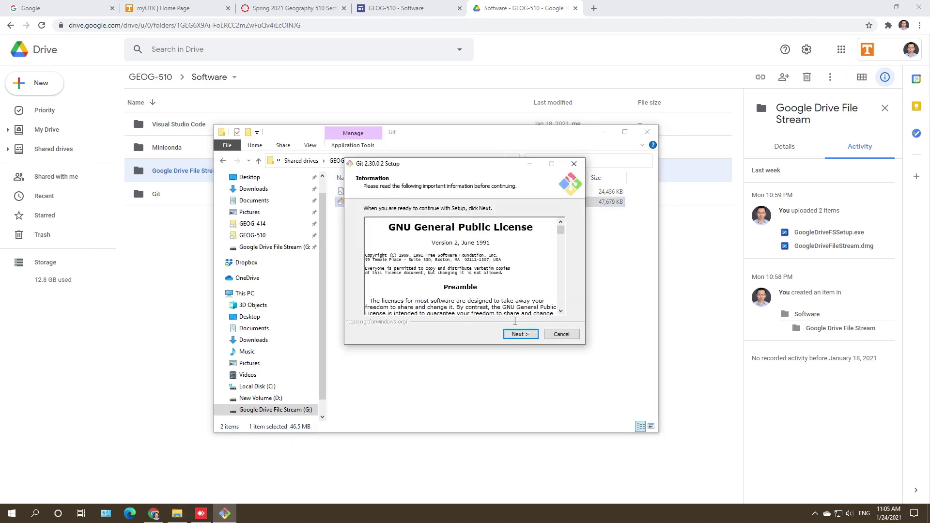
{"action": "left_click_drag", "start_coordinate": [454, 167], "coordinate": [471, 225]}
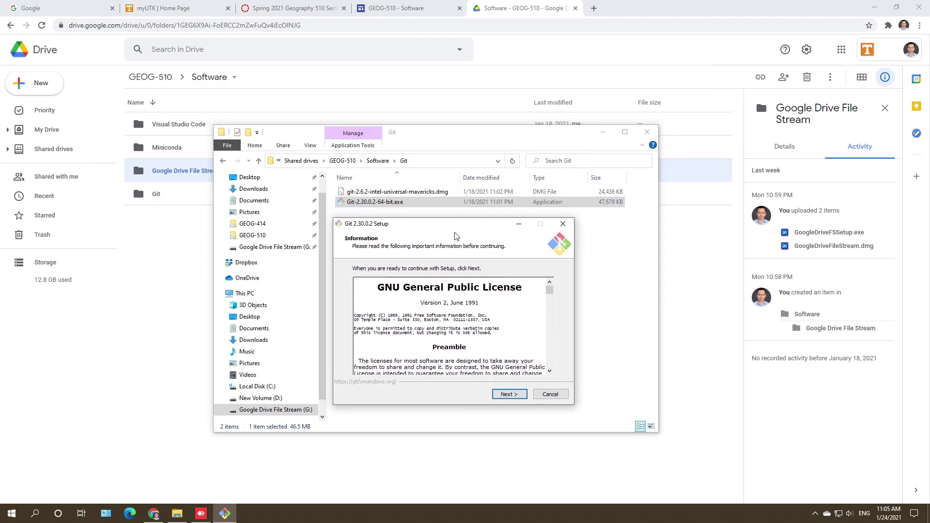
Step: Accept the Git license, the existing C:\Program Files\Git destination, the default components and the Git Start Menu folder
{"action": "left_click", "coordinate": [508, 397]}
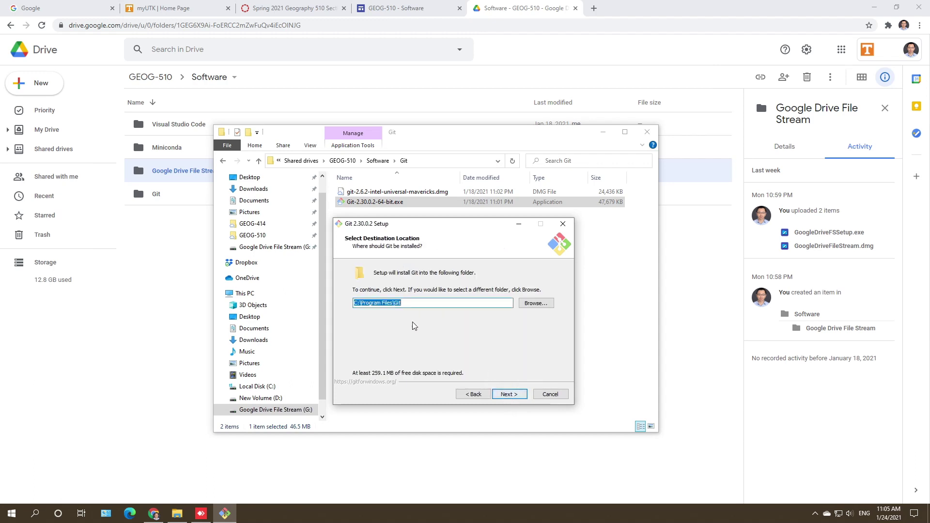
{"action": "left_click", "coordinate": [513, 397]}
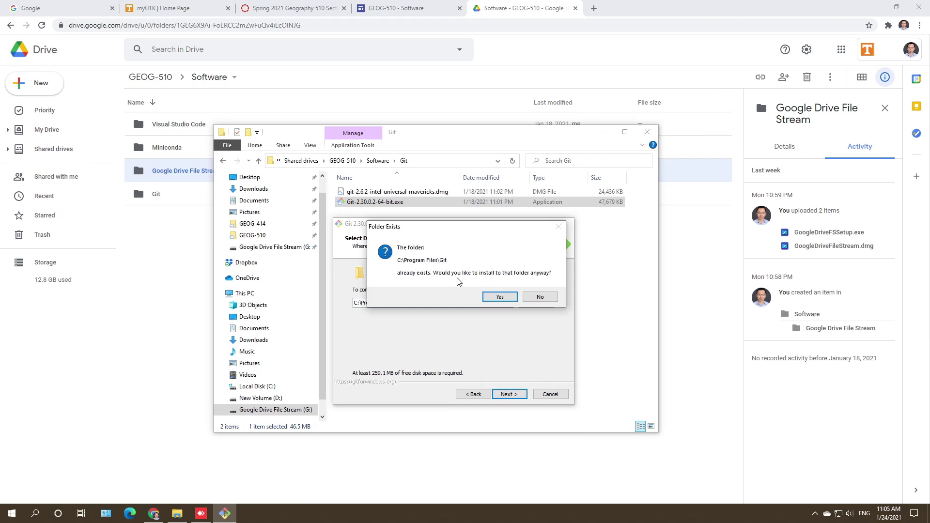
{"action": "left_click", "coordinate": [498, 298]}
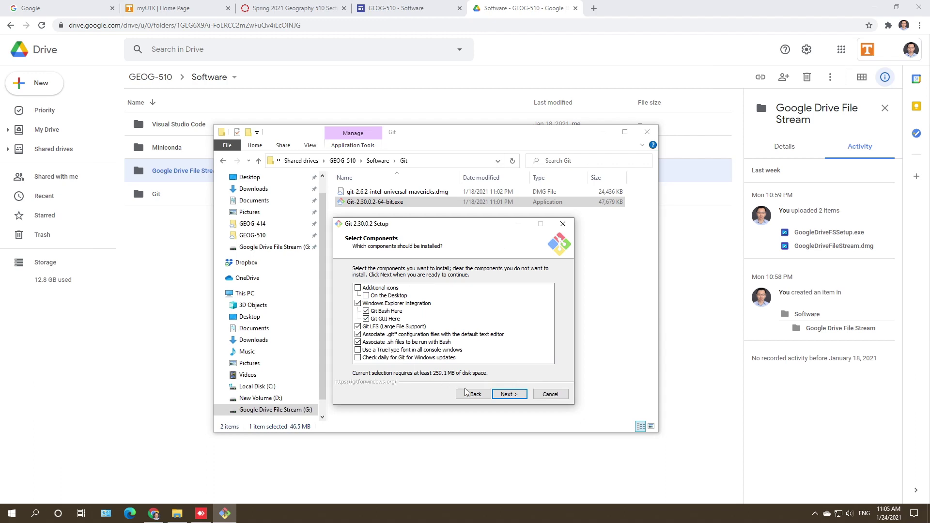
{"action": "left_click", "coordinate": [508, 395]}
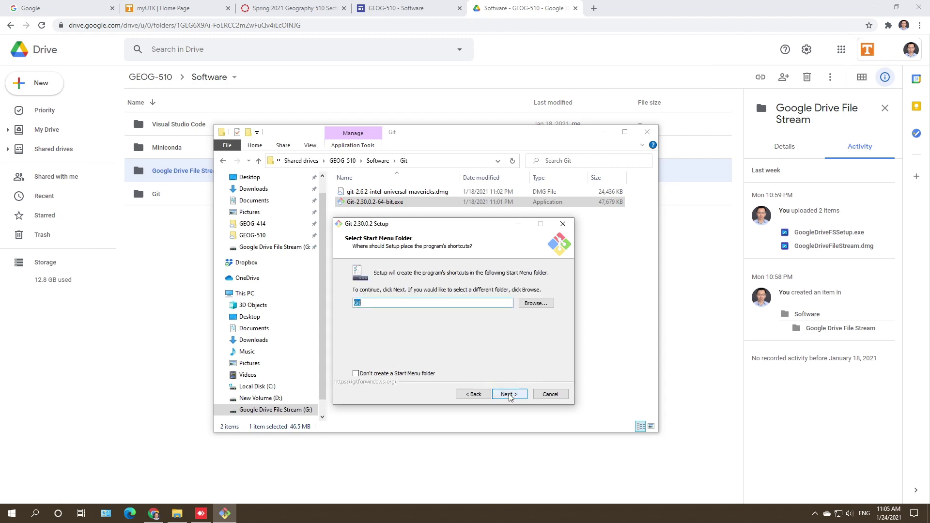
{"action": "left_click", "coordinate": [508, 395]}
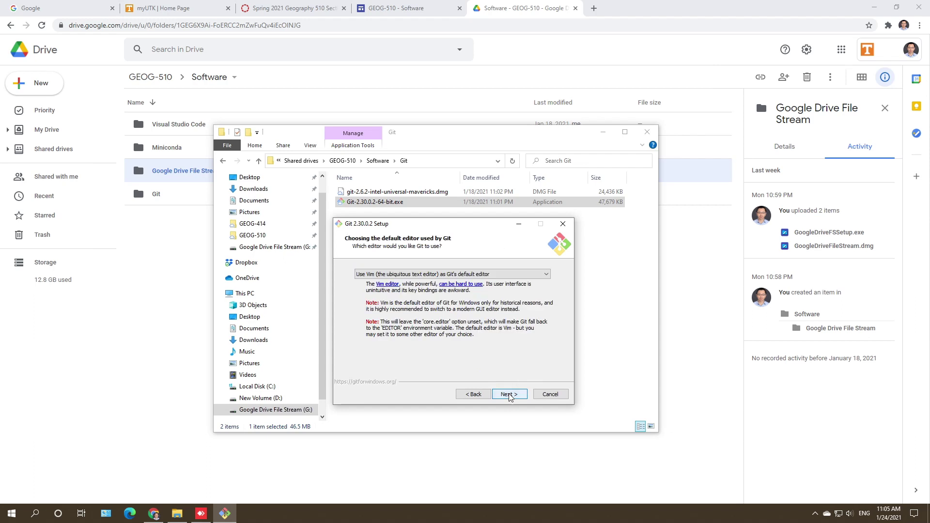
Step: Try Visual Studio Code and the Nano editor as Git's default editor, and cancel the Git setup
{"action": "left_click", "coordinate": [477, 275]}
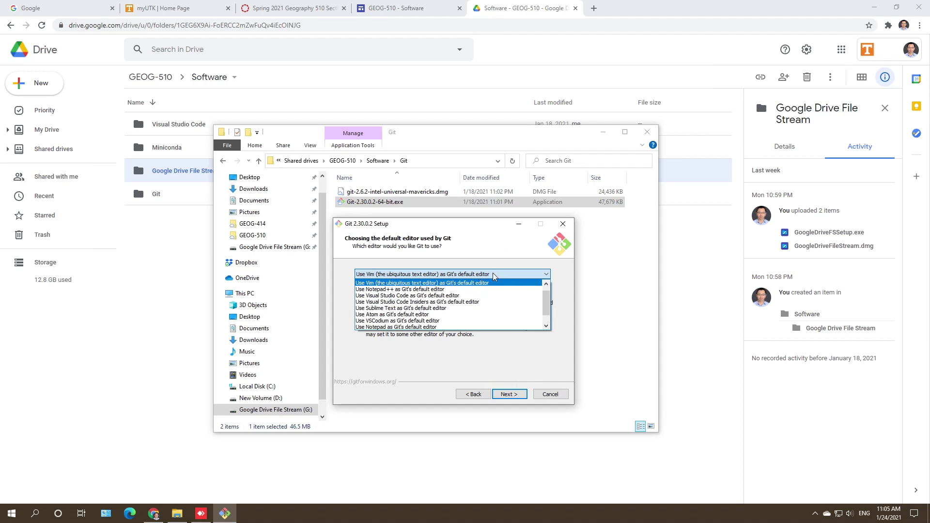
{"action": "left_click", "coordinate": [433, 297]}
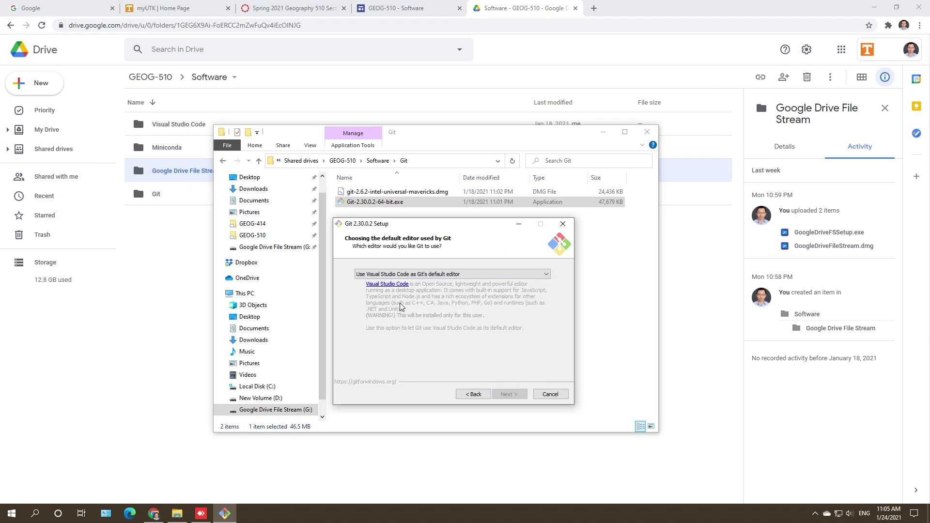
{"action": "left_click", "coordinate": [459, 274]}
{"action": "scroll", "coordinate": [518, 303], "scroll_direction": "up", "scroll_amount": 1}
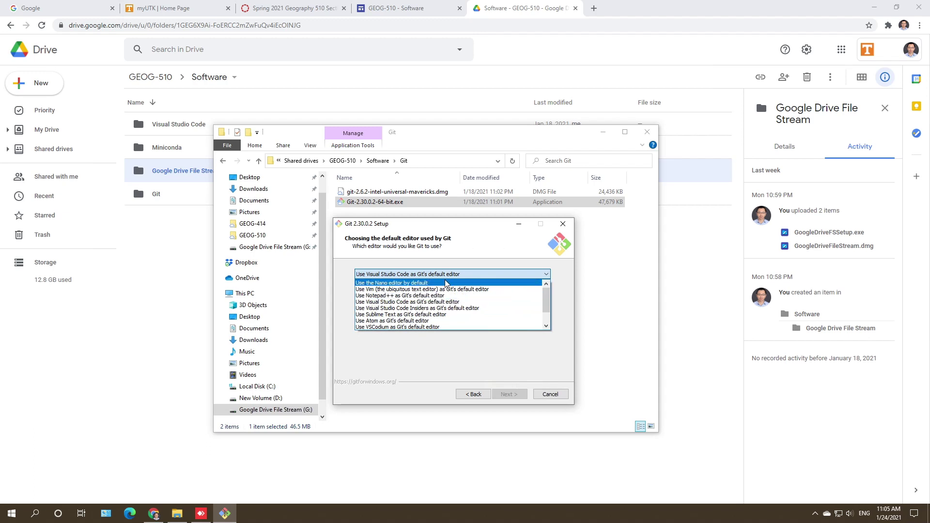
{"action": "left_click", "coordinate": [447, 283]}
{"action": "left_click", "coordinate": [452, 274]}
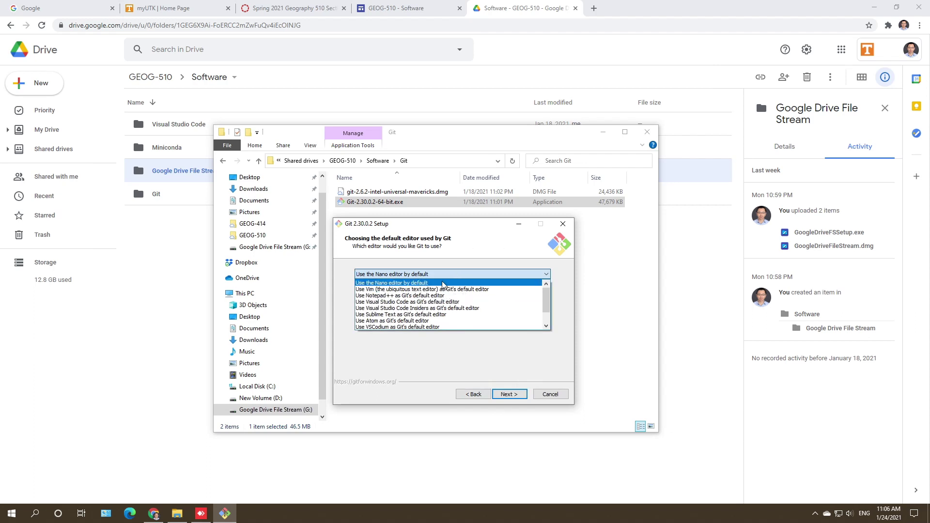
{"action": "left_click", "coordinate": [528, 372]}
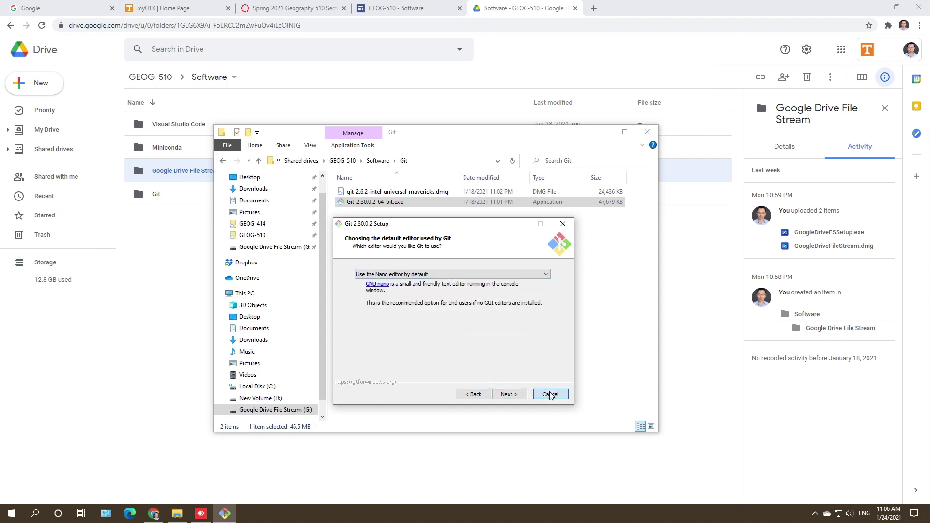
{"action": "left_click", "coordinate": [550, 394]}
{"action": "left_click", "coordinate": [497, 303]}
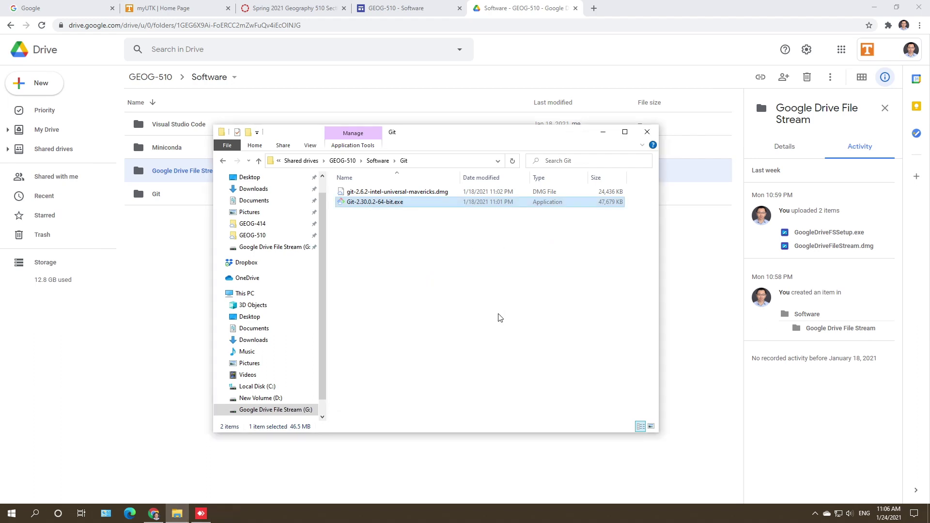
Step: Open the Visual Studio Code folder inside Software and launch the VSCodeUserSetup-x64-1.52.1.exe installer
{"action": "left_click", "coordinate": [473, 342]}
{"action": "left_click", "coordinate": [377, 160]}
{"action": "double_click", "coordinate": [380, 222]}
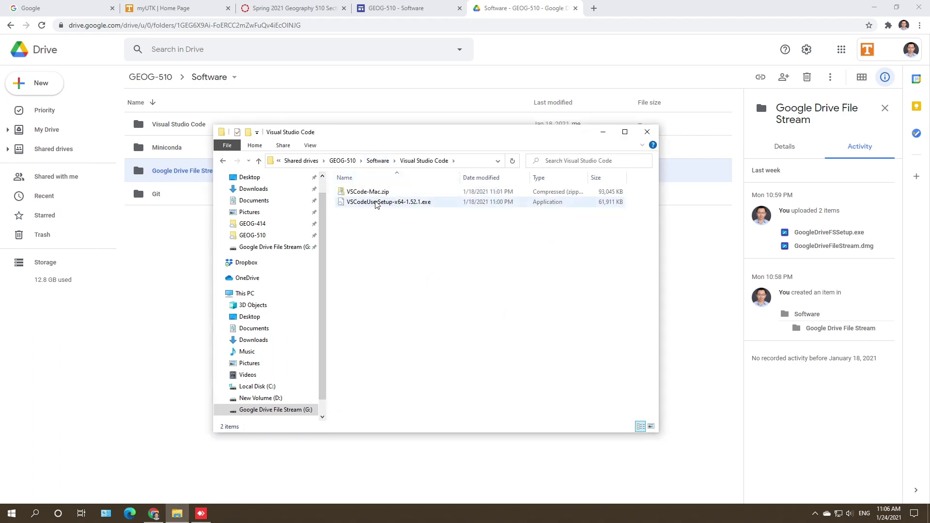
{"action": "double_click", "coordinate": [377, 202]}
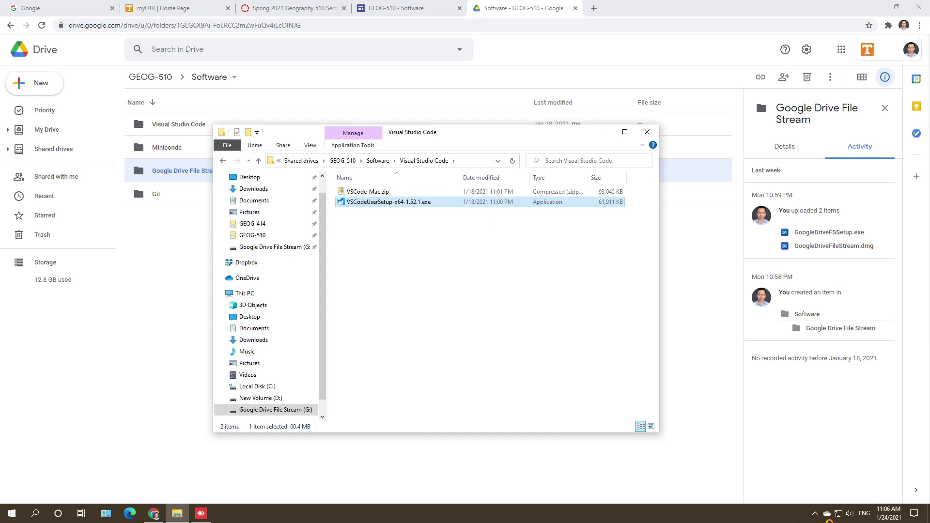
Step: Accept the Visual Studio Code license agreement, the default destination folder and the Visual Studio Code Start Menu folder
{"action": "left_click", "coordinate": [351, 322]}
{"action": "left_click", "coordinate": [545, 352]}
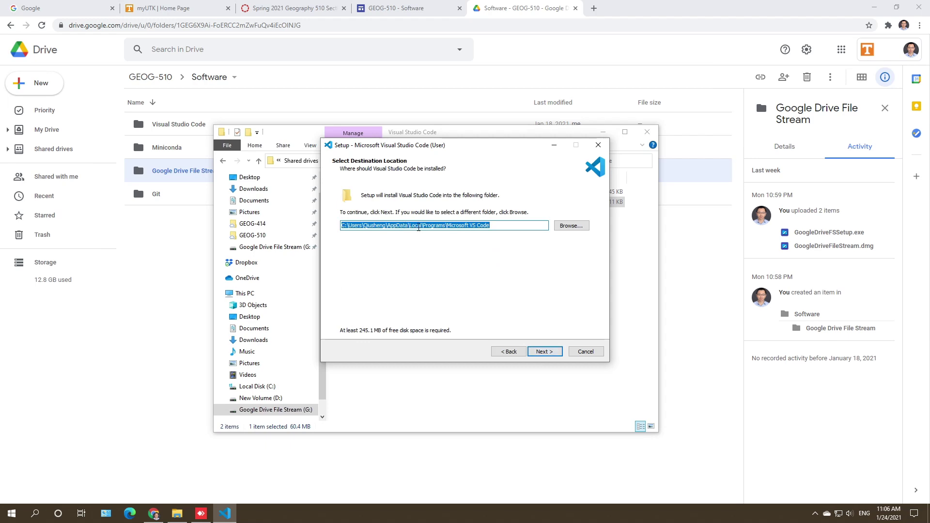
{"action": "left_click", "coordinate": [545, 352]}
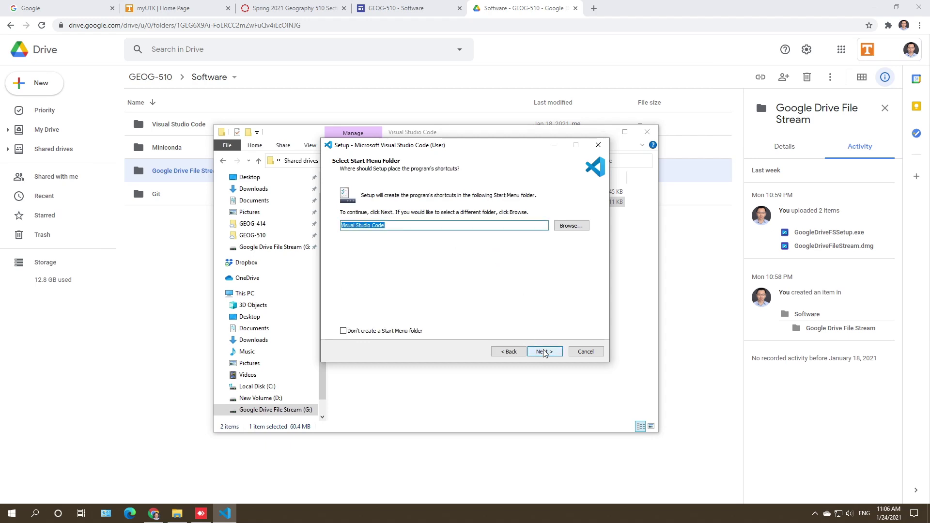
{"action": "left_click", "coordinate": [544, 352]}
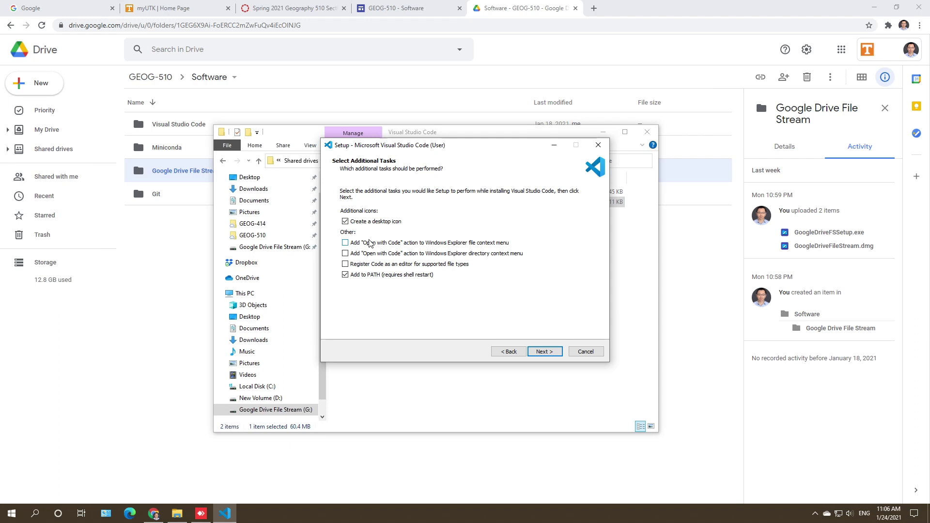
Step: Add the "Open with Code" actions for files and directories, install Visual Studio Code and finish the setup with it launching
{"action": "left_click", "coordinate": [372, 244]}
{"action": "left_click", "coordinate": [372, 254]}
{"action": "left_click", "coordinate": [550, 354]}
{"action": "left_click", "coordinate": [539, 357]}
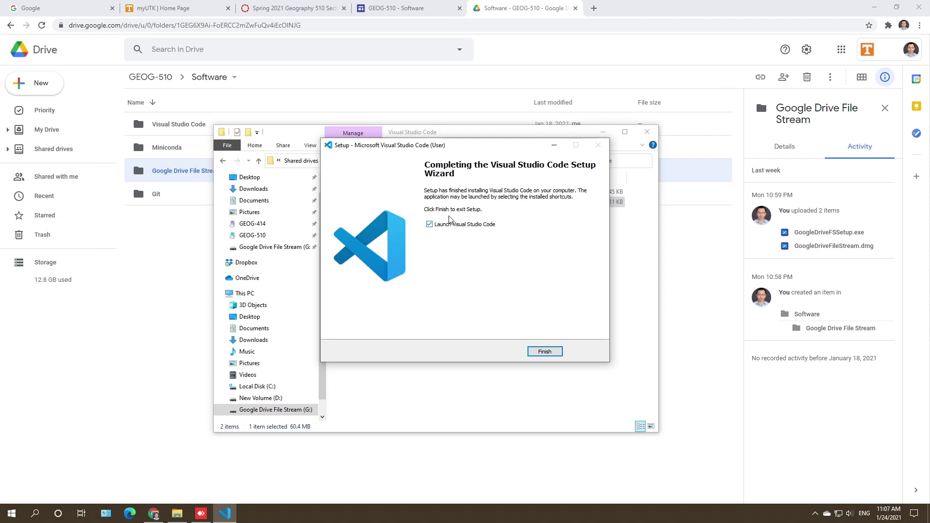
{"action": "left_click", "coordinate": [545, 353]}
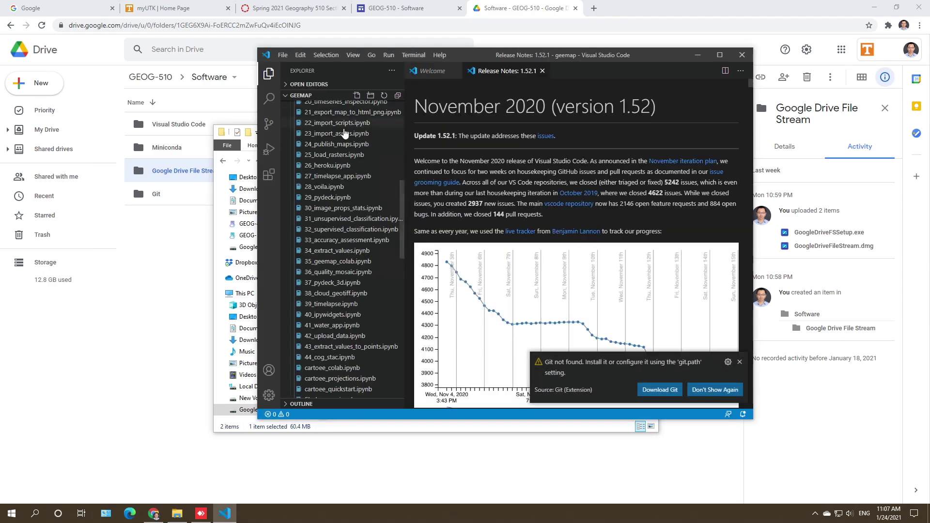
Step: Maximize the Visual Studio Code window and close the Release Notes and Welcome pages
{"action": "double_click", "coordinate": [461, 53]}
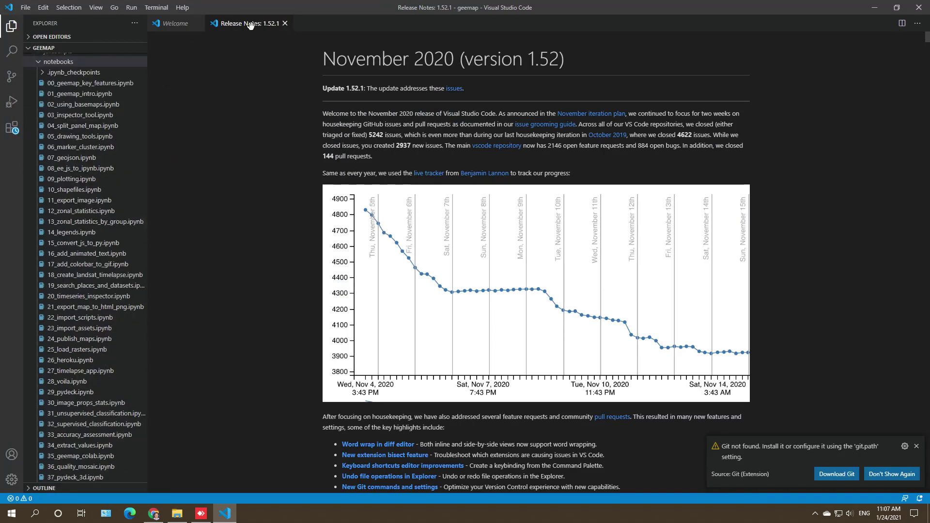
{"action": "left_click", "coordinate": [285, 24]}
{"action": "left_click", "coordinate": [197, 24]}
{"action": "scroll", "coordinate": [88, 82], "scroll_direction": "up", "scroll_amount": 2}
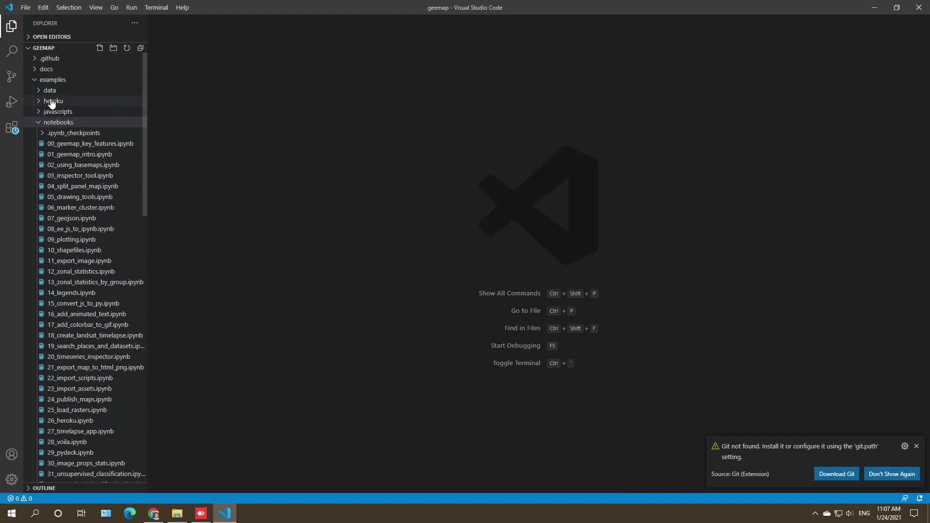
Step: Collapse the examples folder, close the geemap folder and minimize Visual Studio Code
{"action": "left_click", "coordinate": [35, 80]}
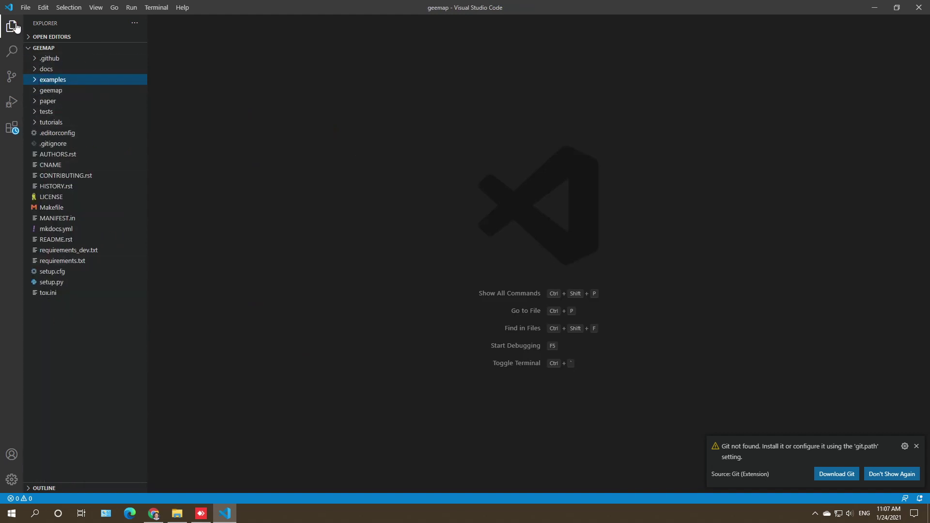
{"action": "left_click", "coordinate": [25, 7]}
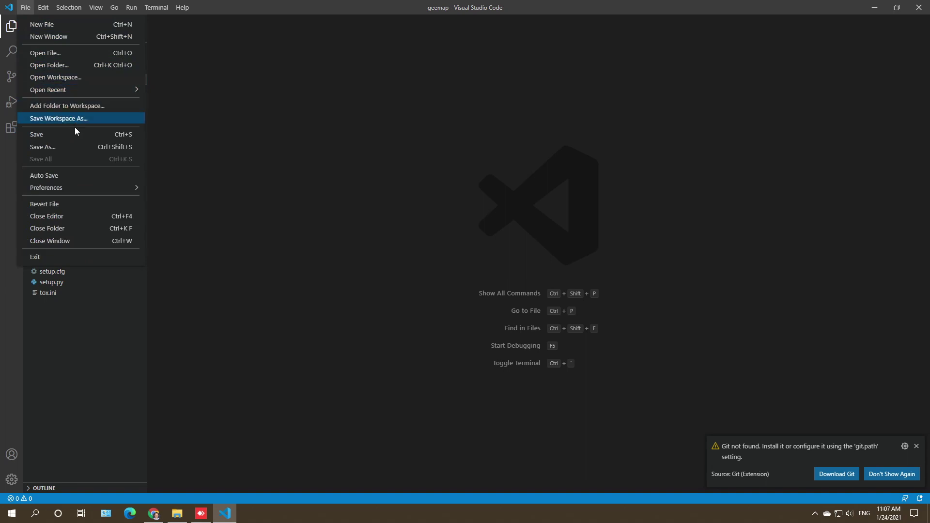
{"action": "left_click", "coordinate": [84, 234]}
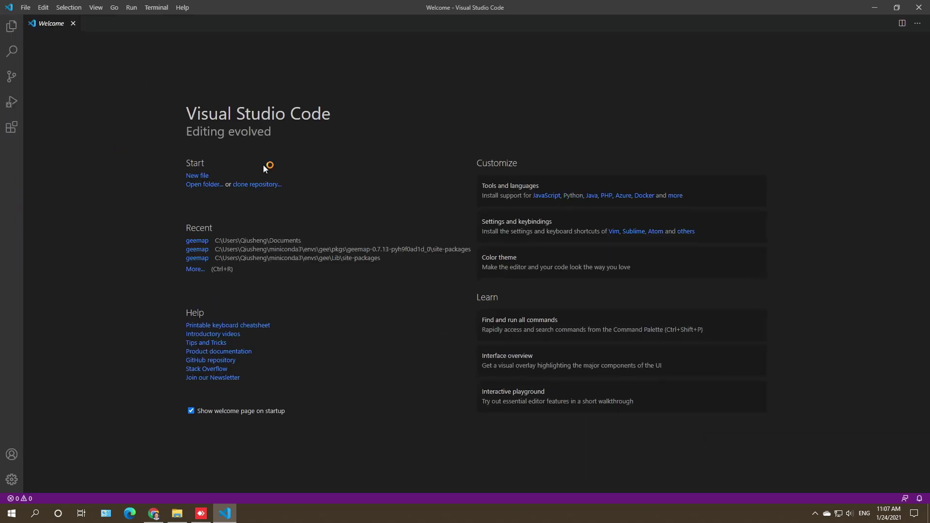
{"action": "left_click", "coordinate": [875, 7]}
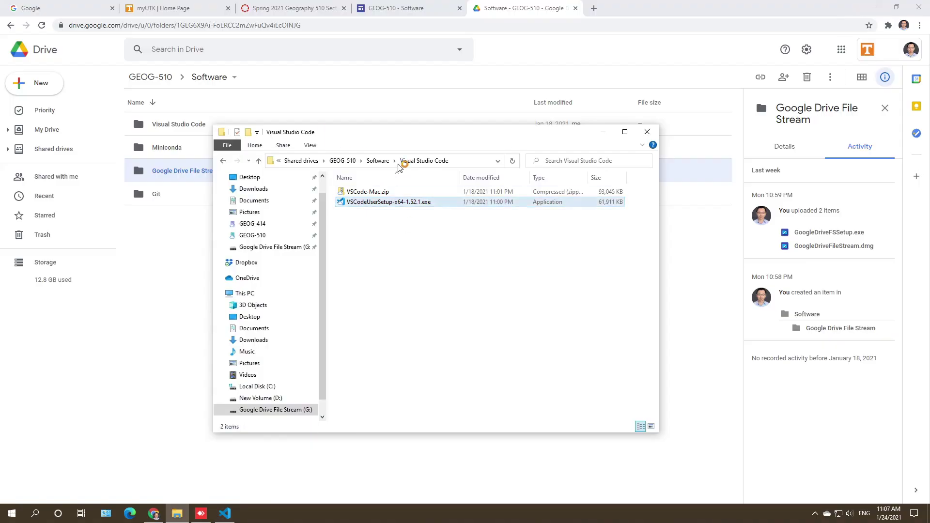
Step: Open the Git folder inside Software and launch the Git-2.30.0.2-64-bit.exe installer again
{"action": "left_click", "coordinate": [377, 161]}
{"action": "double_click", "coordinate": [366, 194]}
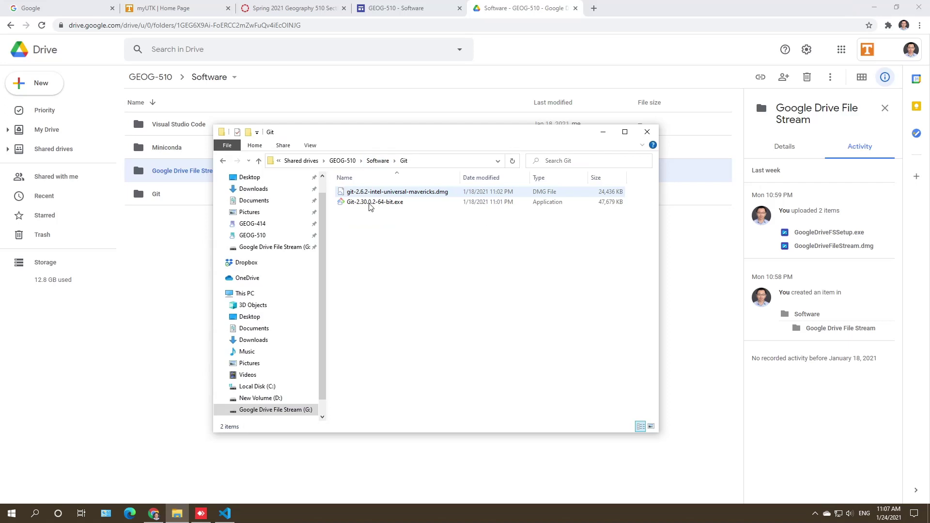
{"action": "left_click", "coordinate": [376, 205]}
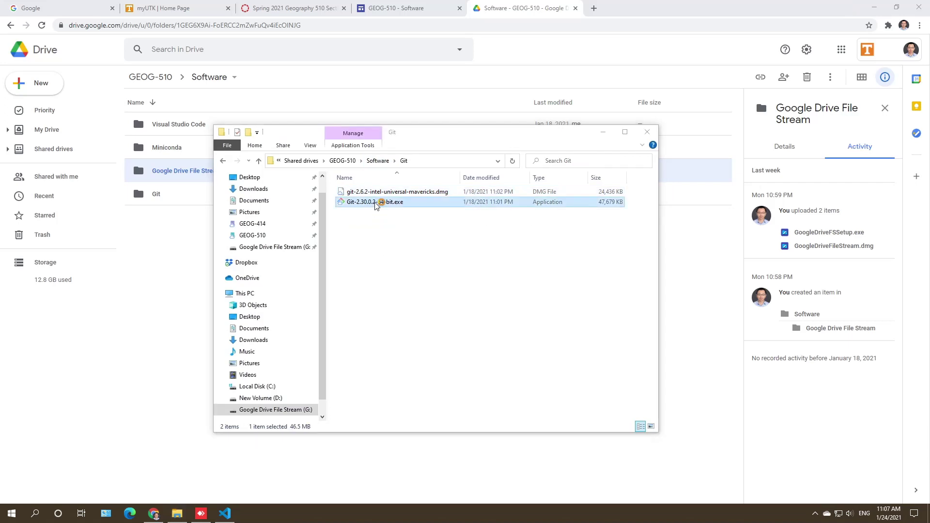
Step: Accept the Git license, the default destination, the default components and the Git Start Menu folder
{"action": "left_click", "coordinate": [521, 334]}
{"action": "left_click", "coordinate": [520, 335]}
{"action": "left_click", "coordinate": [502, 298]}
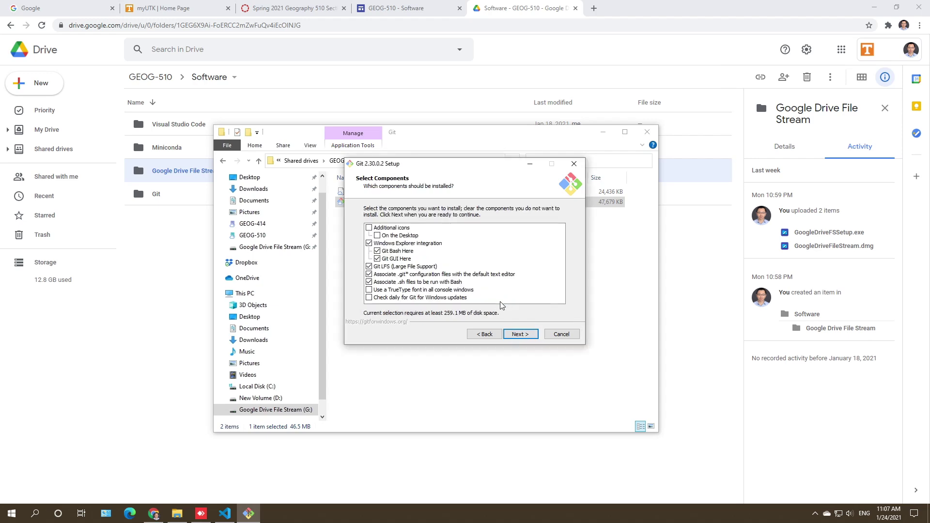
{"action": "left_click", "coordinate": [520, 335]}
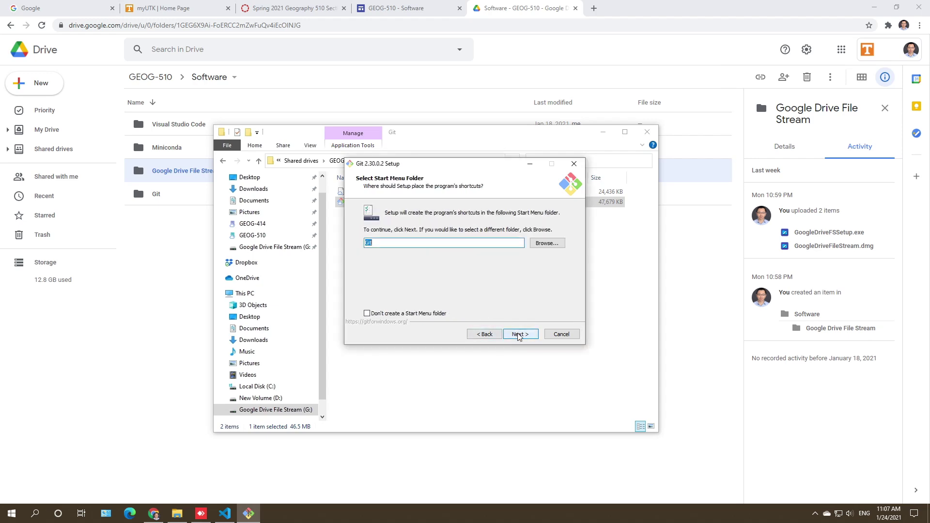
{"action": "left_click", "coordinate": [520, 334]}
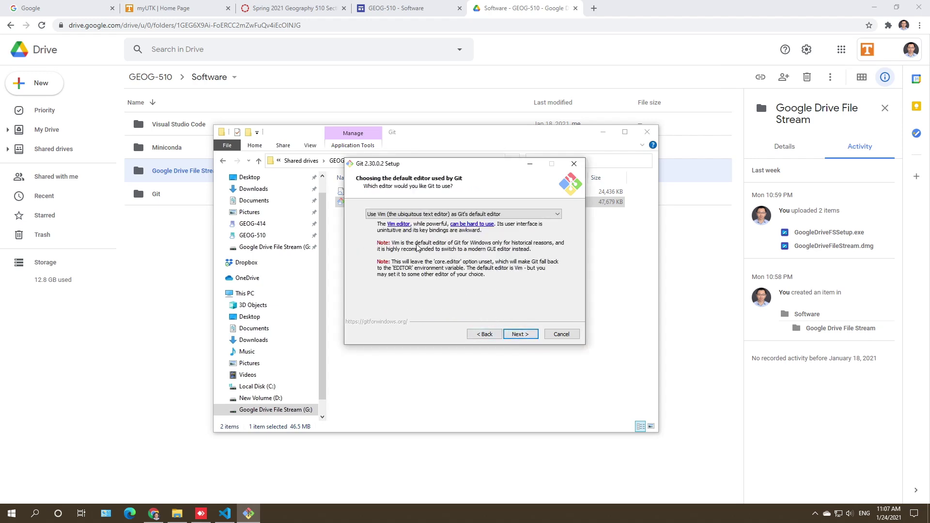
Step: Choose Visual Studio Code as Git's default editor and continue the setup
{"action": "left_click", "coordinate": [424, 214]}
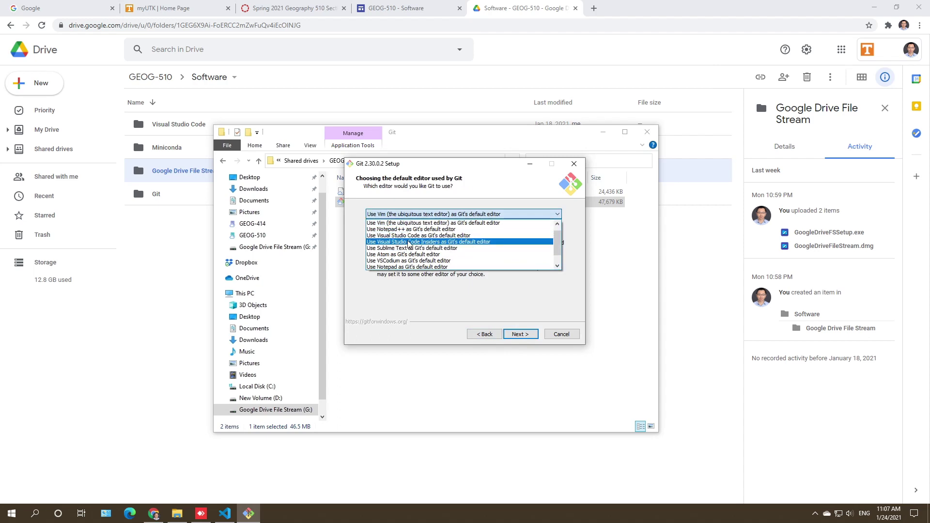
{"action": "left_click", "coordinate": [411, 236]}
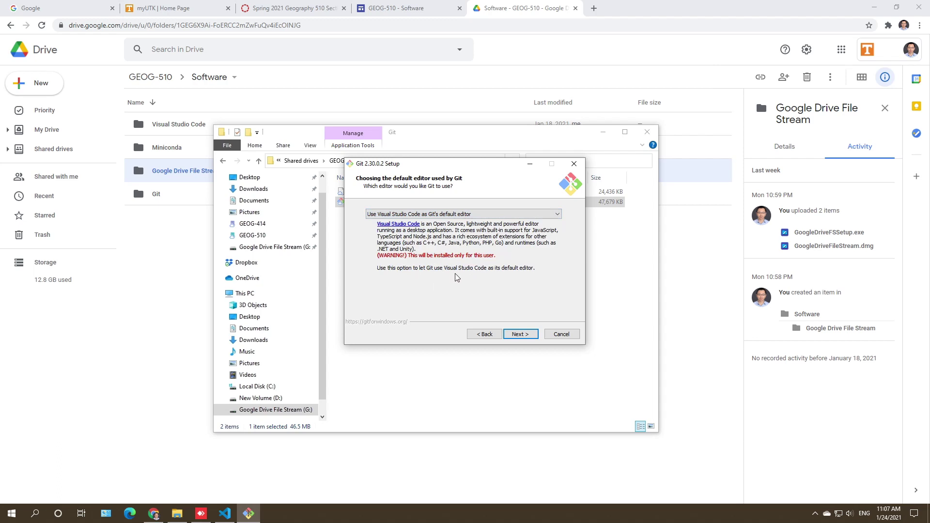
{"action": "left_click", "coordinate": [520, 337]}
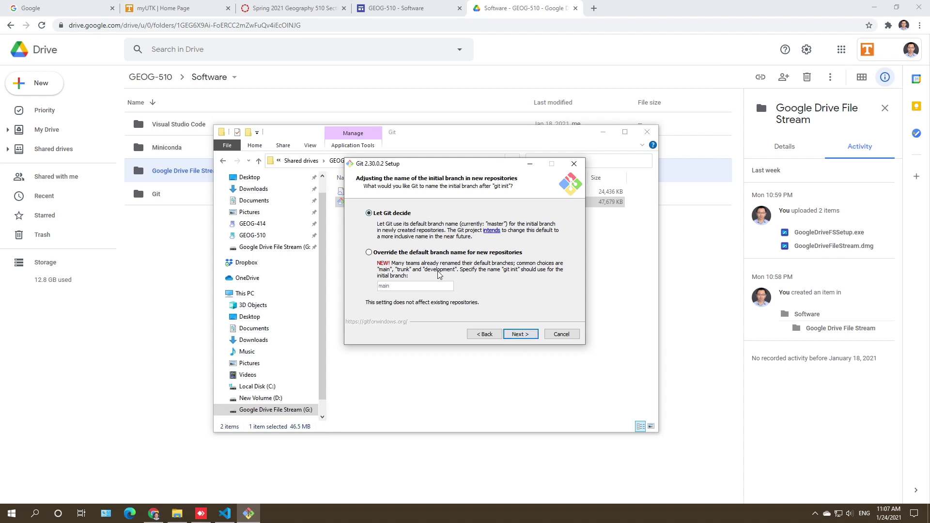
Step: Let Git decide the initial branch name, keeping the recommended command-line PATH option and Windows-style checkout with Unix-style commit line endings
{"action": "left_click", "coordinate": [522, 335]}
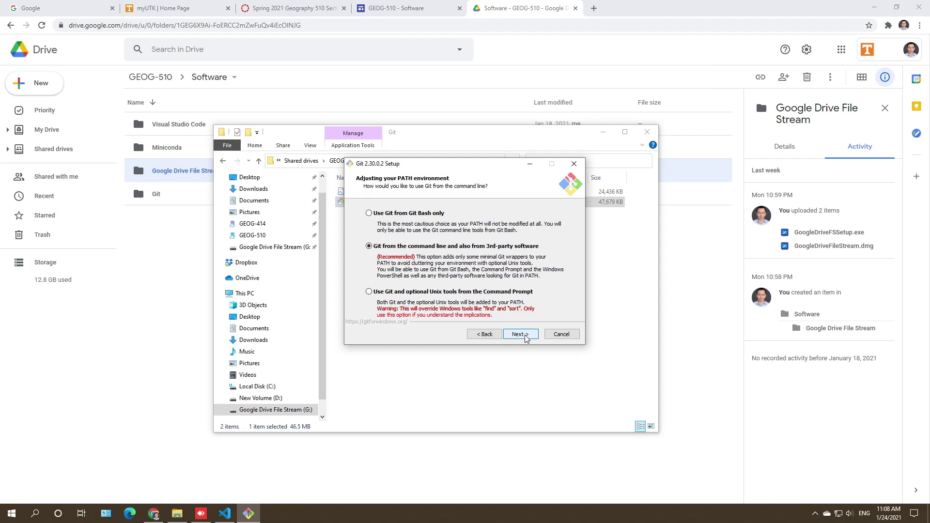
{"action": "left_click", "coordinate": [520, 334]}
{"action": "left_click", "coordinate": [520, 334]}
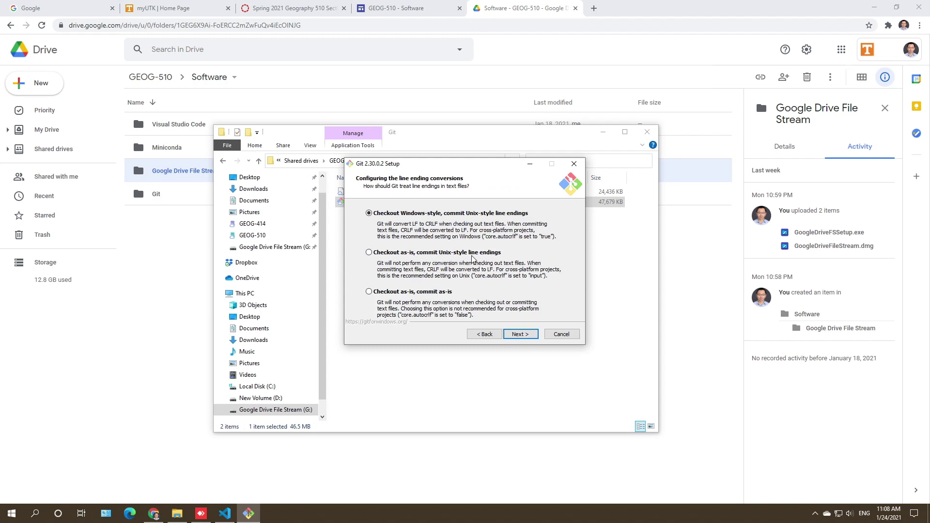
{"action": "left_click", "coordinate": [522, 335]}
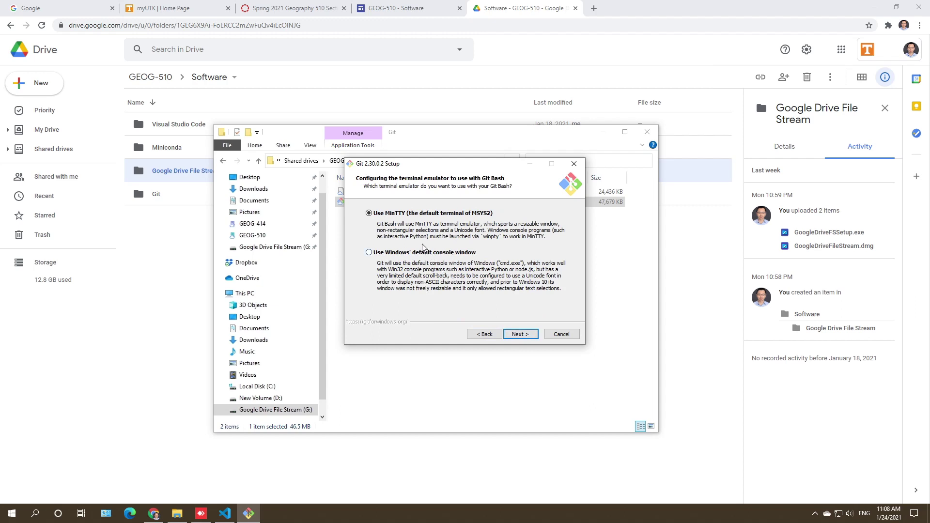
Step: Keep MinTTY, the default git pull behavior and Git Credential Manager Core, and start the Git installation without experimental options
{"action": "left_click", "coordinate": [516, 336]}
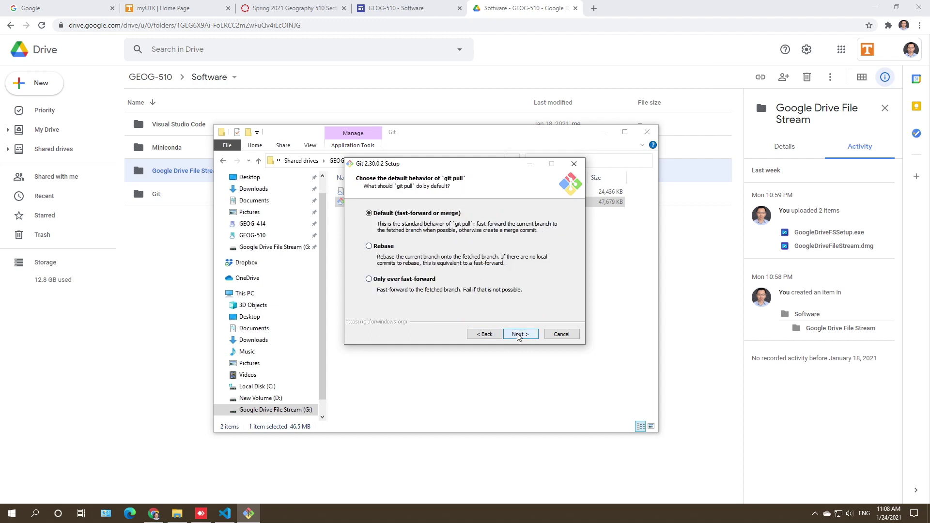
{"action": "left_click", "coordinate": [519, 336]}
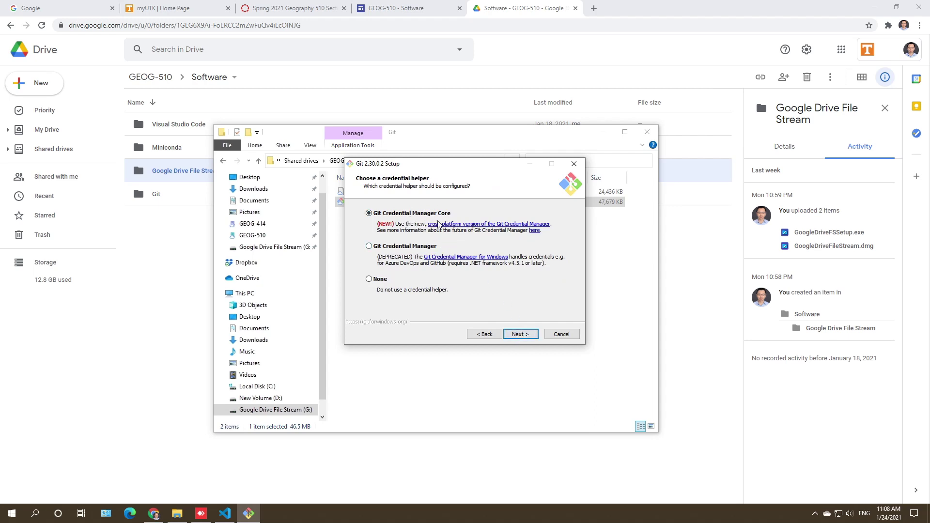
{"action": "left_click", "coordinate": [526, 338]}
{"action": "left_click", "coordinate": [519, 338]}
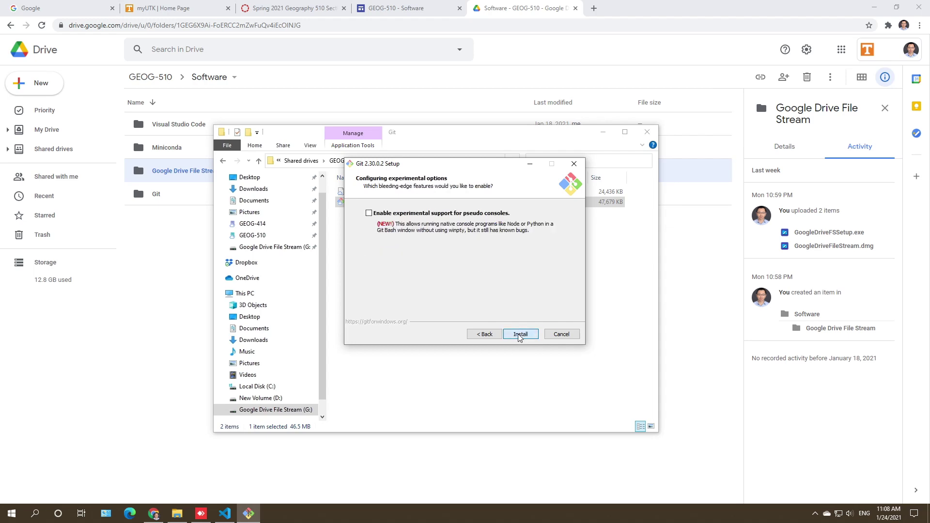
{"action": "left_click", "coordinate": [519, 334]}
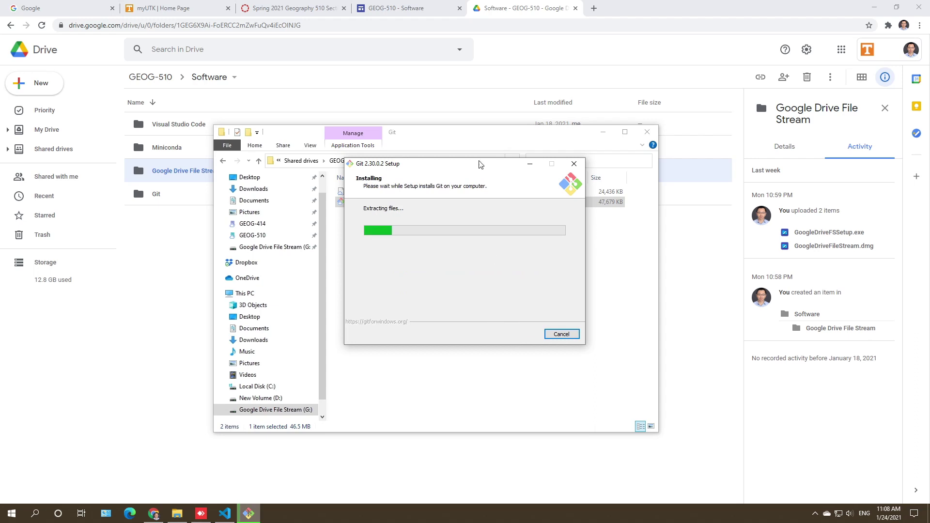
Step: Move the Git setup window below the installer files and finish setup with Launch Git Bash enabled and View Release Notes disabled
{"action": "left_click_drag", "start_coordinate": [476, 168], "coordinate": [480, 217]}
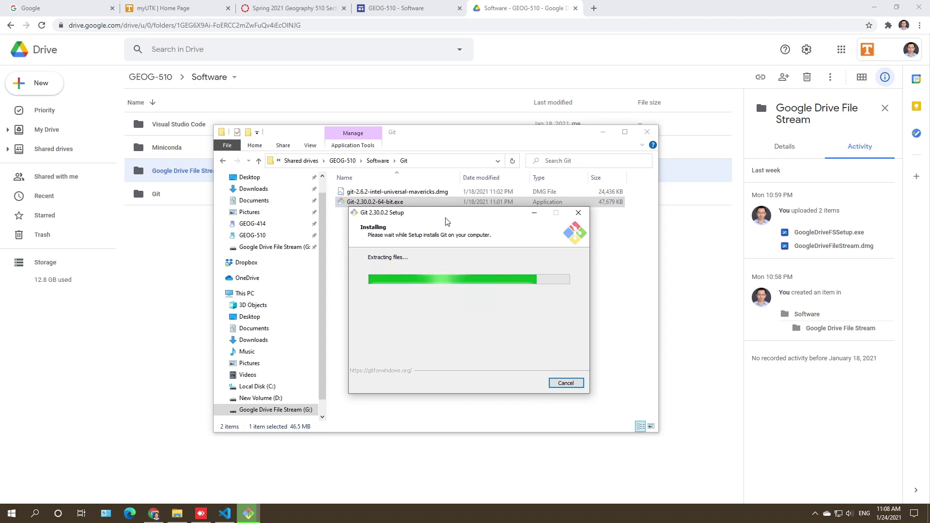
{"action": "left_click_drag", "start_coordinate": [444, 215], "coordinate": [471, 237]}
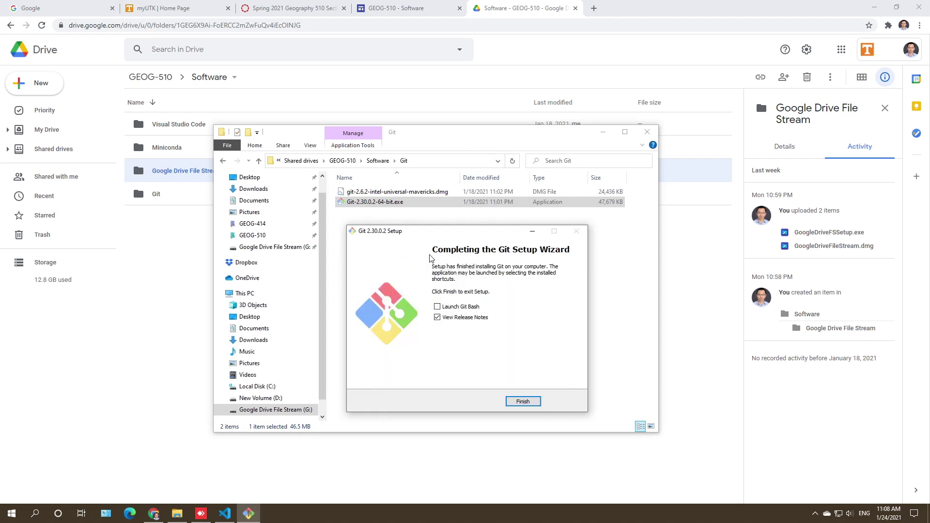
{"action": "left_click", "coordinate": [451, 318]}
{"action": "left_click", "coordinate": [448, 308]}
{"action": "left_click", "coordinate": [522, 402]}
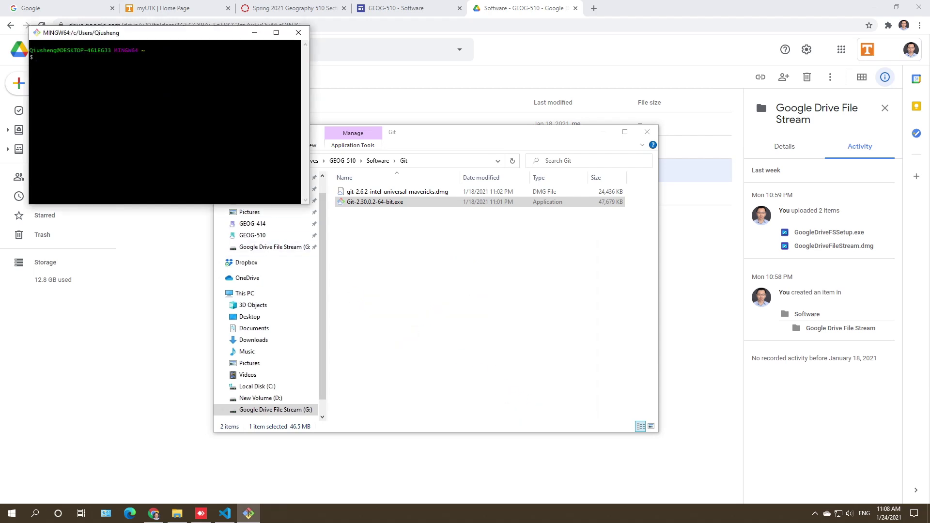
Step: Move the Git Bash window over the file list, close it and return to the Software folder
{"action": "left_click_drag", "start_coordinate": [153, 27], "coordinate": [487, 254]}
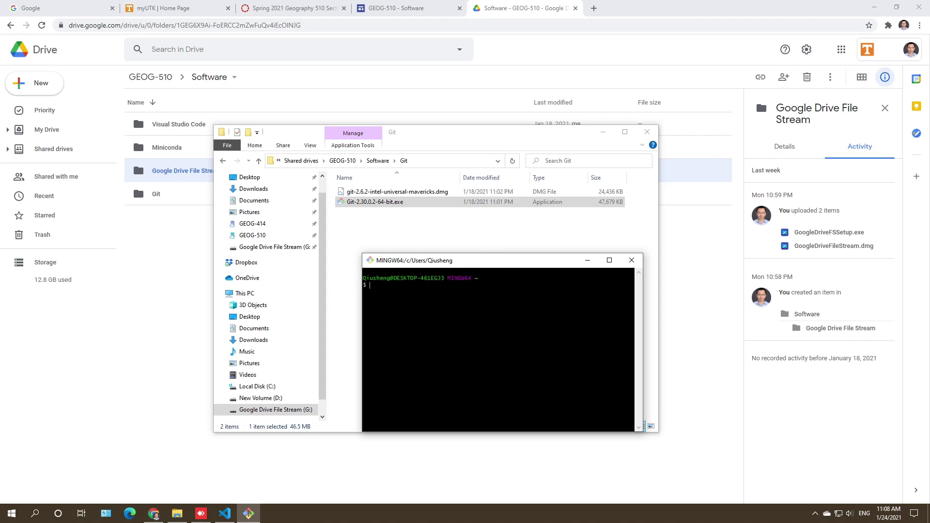
{"action": "left_click_drag", "start_coordinate": [496, 266], "coordinate": [478, 235]}
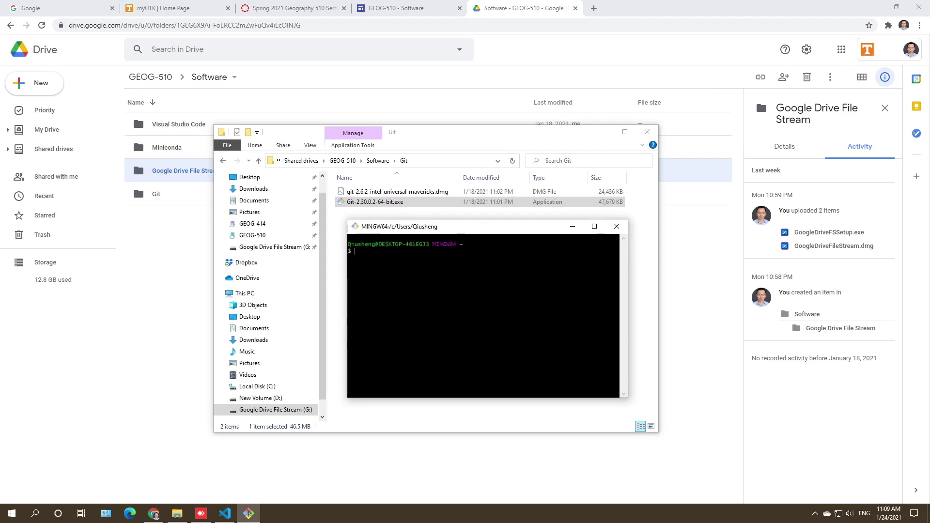
{"action": "left_click_drag", "start_coordinate": [461, 230], "coordinate": [466, 227]}
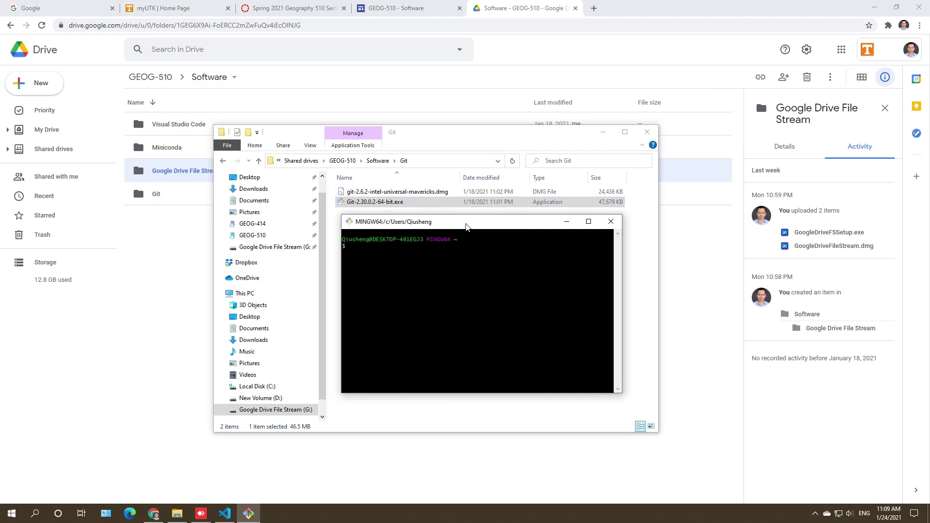
{"action": "left_click", "coordinate": [610, 221]}
{"action": "left_click", "coordinate": [477, 295]}
{"action": "left_click", "coordinate": [377, 160]}
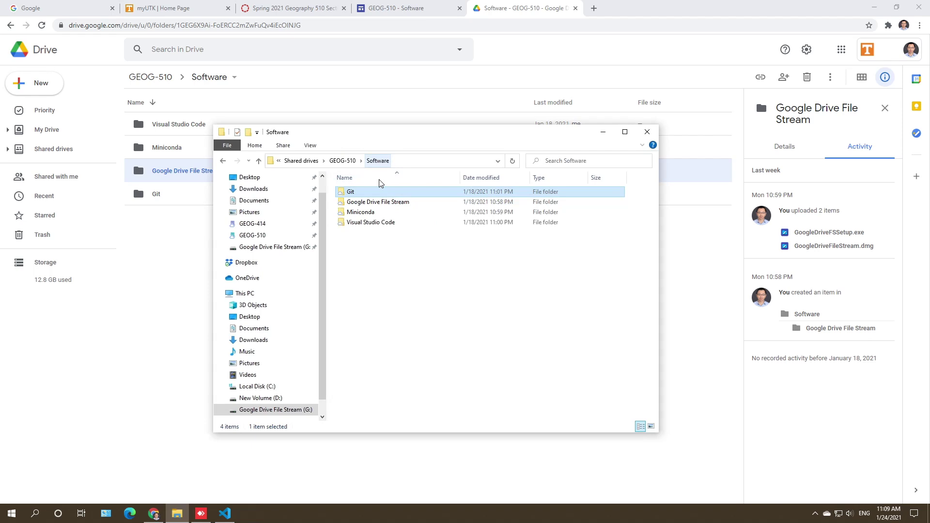
Step: Launch the Windows Miniconda3 installer from the Miniconda folder, move its window below the installer files and continue past the welcome page
{"action": "double_click", "coordinate": [380, 213]}
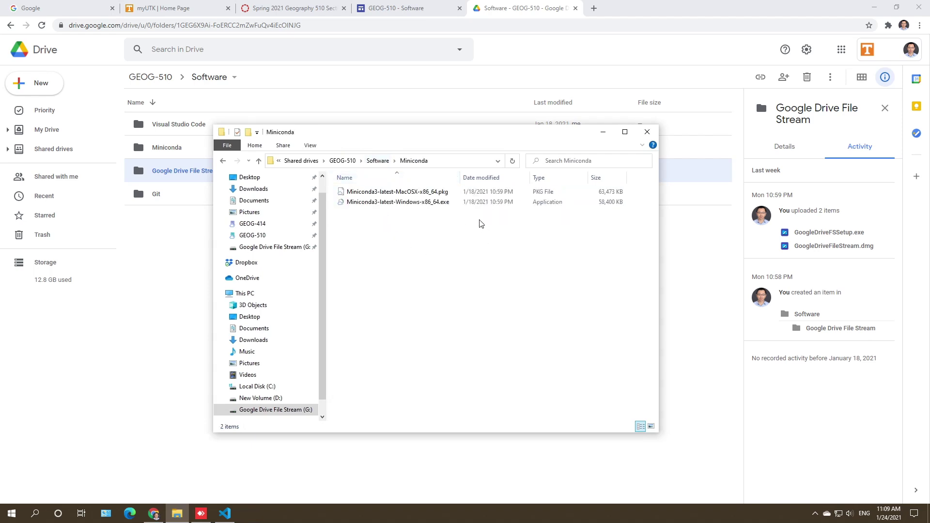
{"action": "left_click", "coordinate": [405, 202]}
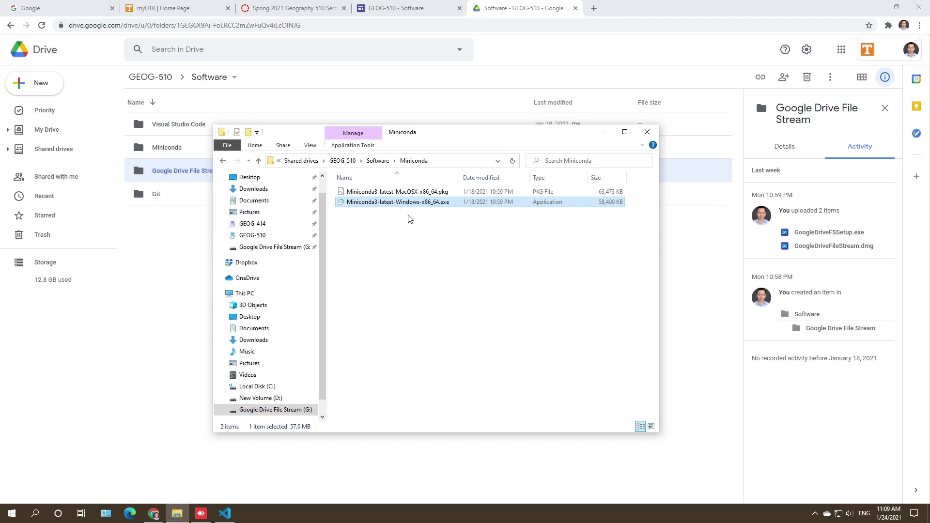
{"action": "double_click", "coordinate": [375, 203]}
{"action": "left_click_drag", "start_coordinate": [481, 166], "coordinate": [472, 209]}
{"action": "left_click", "coordinate": [509, 382]}
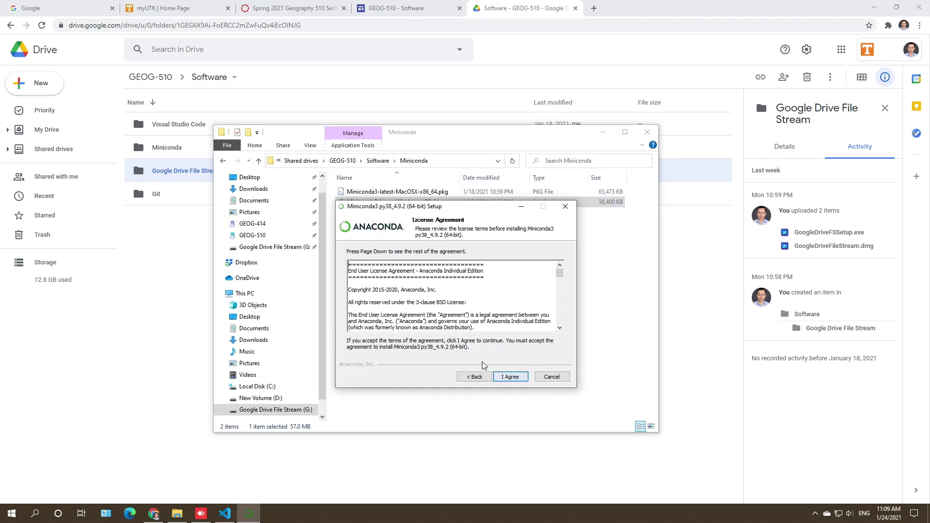
Step: Accept the Miniconda license, choose Just Me, and try the default miniconda3 destination folder in the user profile
{"action": "left_click", "coordinate": [510, 380]}
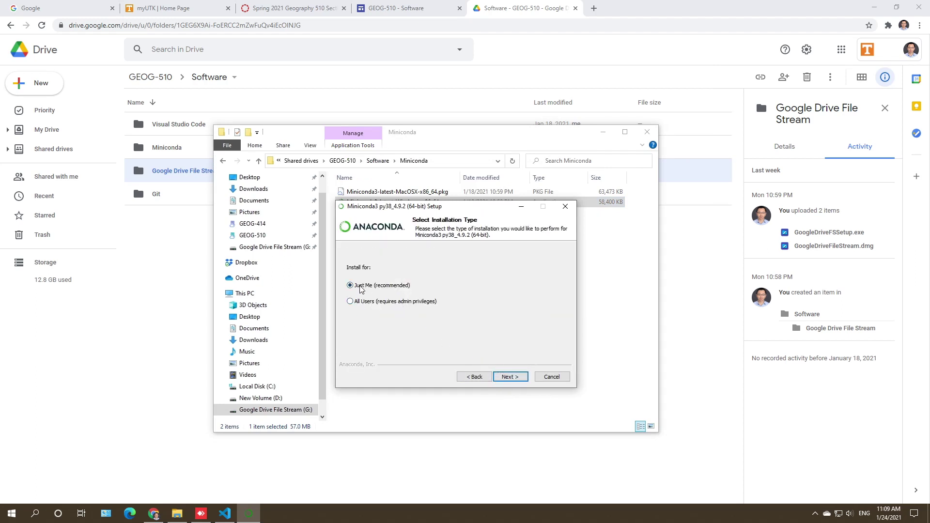
{"action": "left_click", "coordinate": [511, 378]}
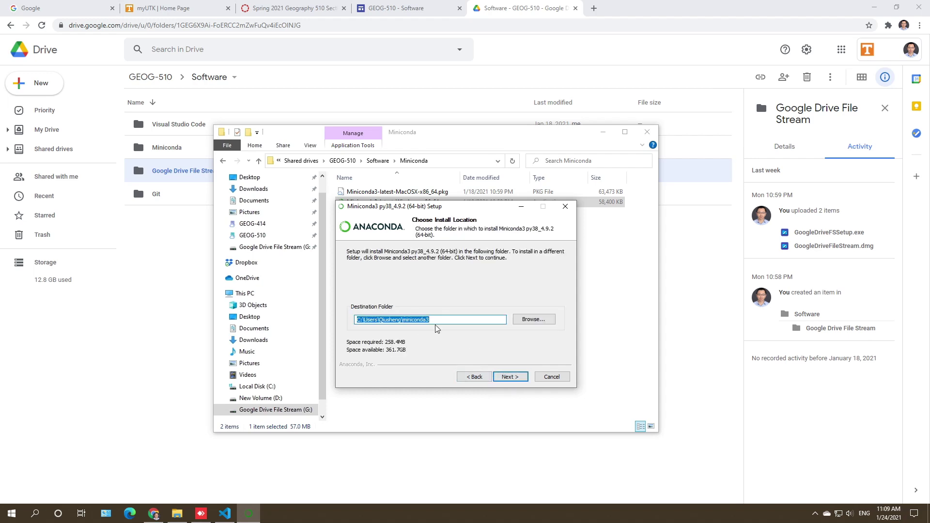
{"action": "left_click", "coordinate": [506, 377]}
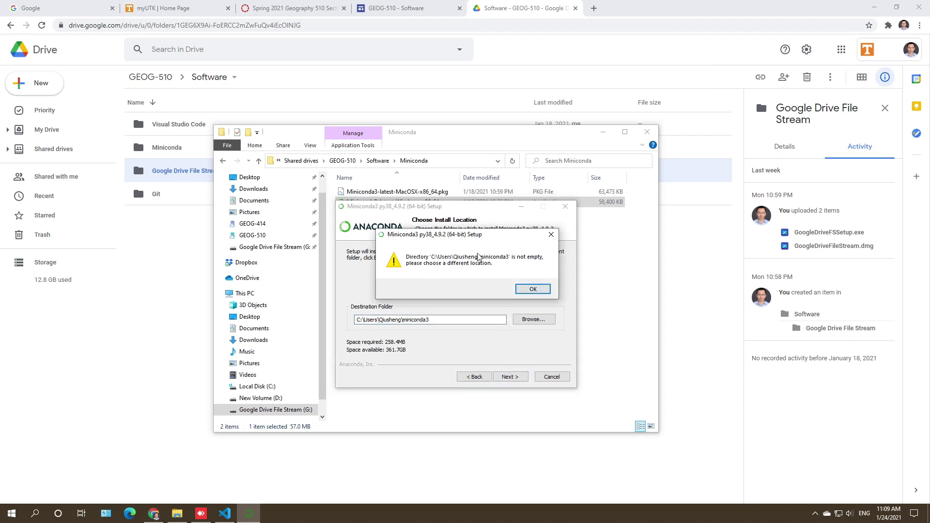
{"action": "left_click", "coordinate": [533, 289]}
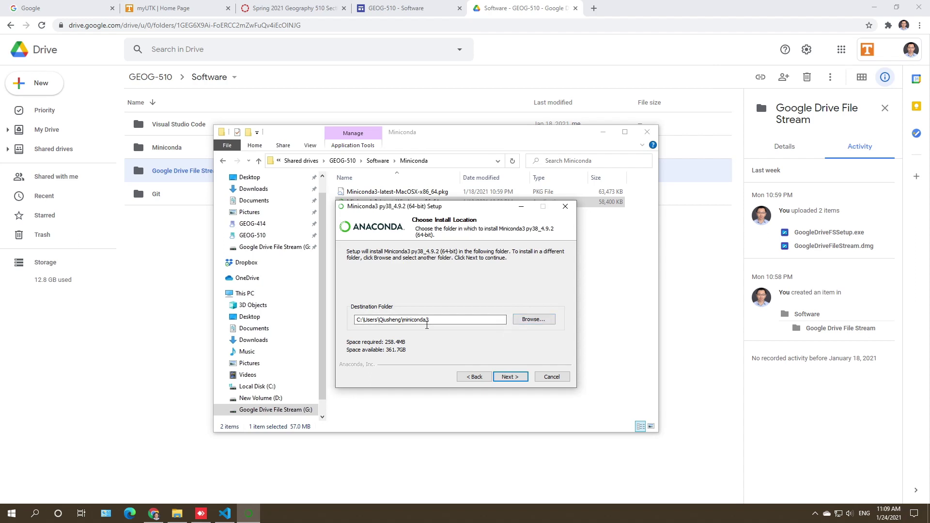
Step: Move the file window aside and try to delete the miniconda3 folder from the user's profile folder under C:\Users
{"action": "left_click", "coordinate": [177, 515]}
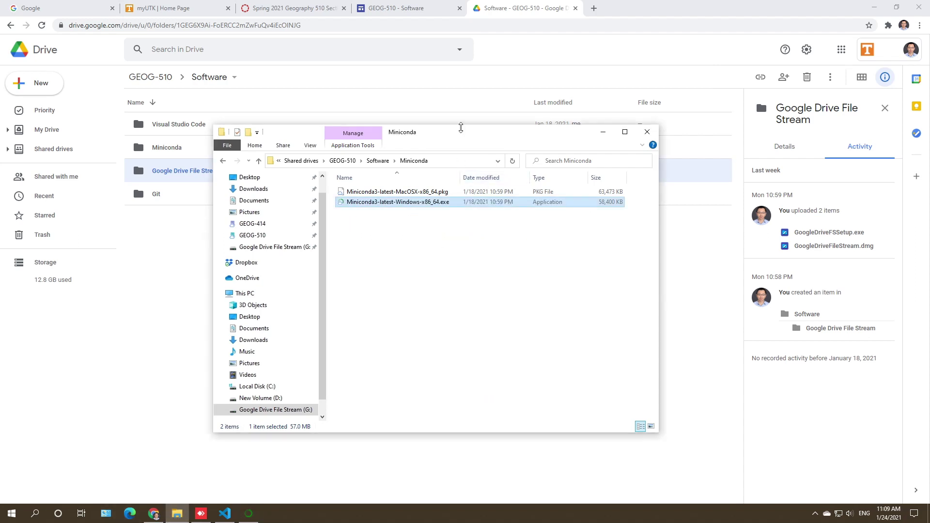
{"action": "left_click_drag", "start_coordinate": [462, 137], "coordinate": [784, 181]}
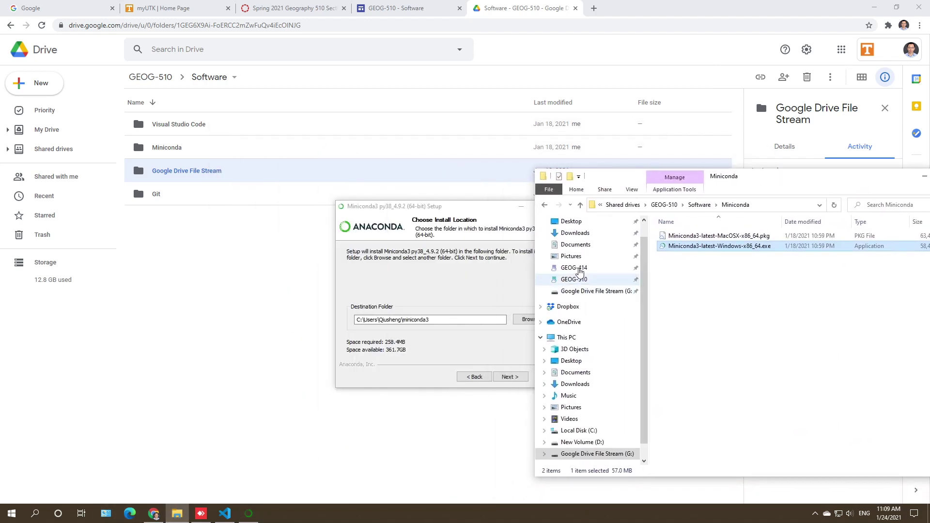
{"action": "left_click", "coordinate": [588, 431]}
{"action": "double_click", "coordinate": [701, 317]}
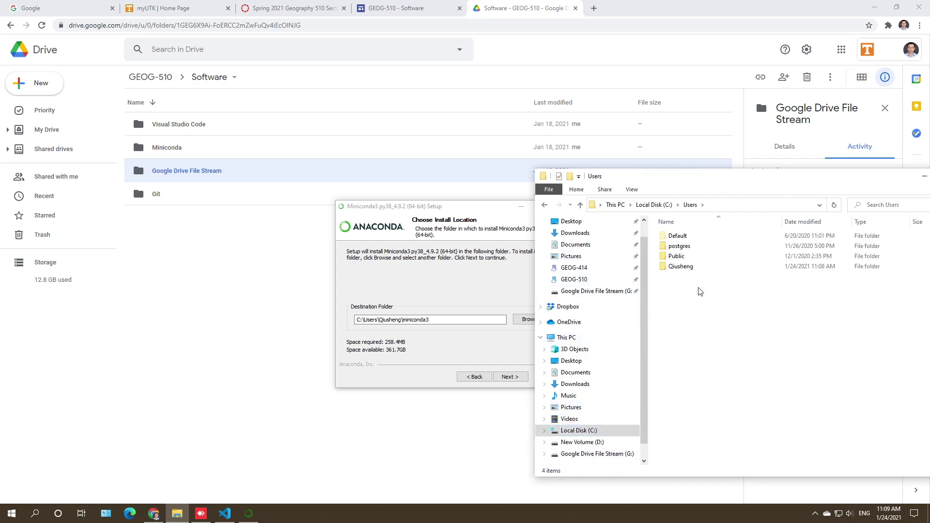
{"action": "double_click", "coordinate": [697, 267]}
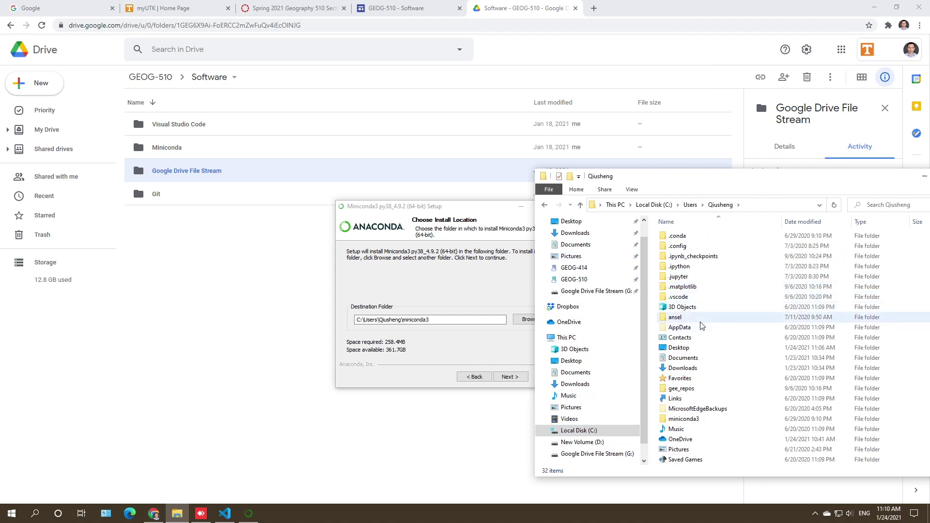
{"action": "left_click", "coordinate": [700, 420]}
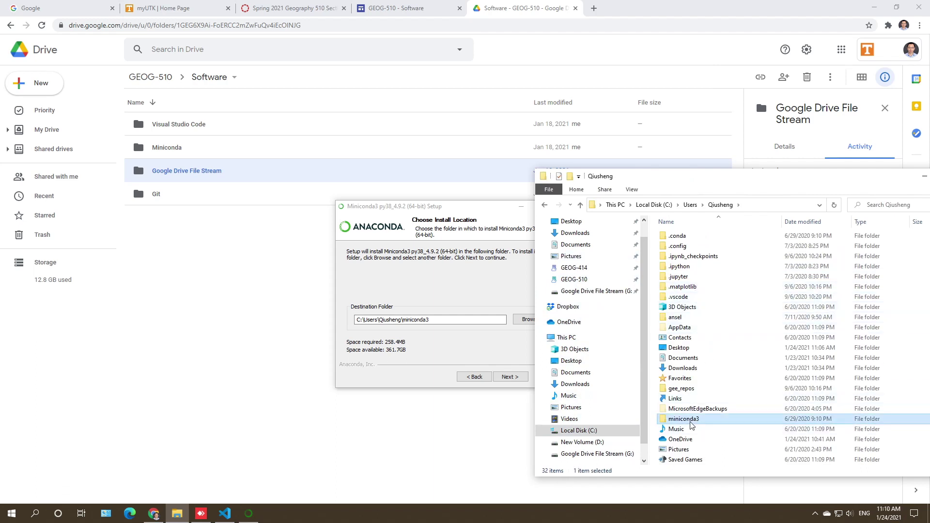
{"action": "key", "text": "Delete"}
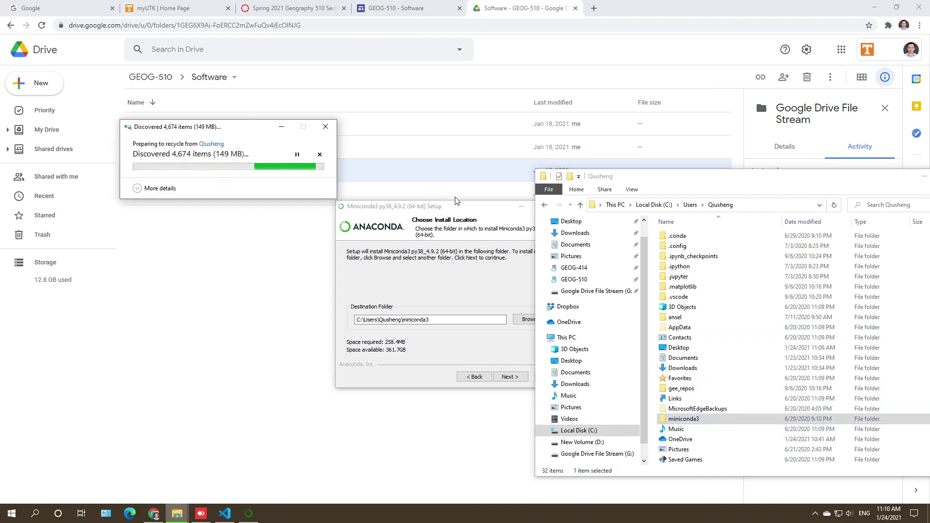
Step: Separate the Miniconda setup and file windows, and open the miniconda3 folder to view its contents
{"action": "left_click_drag", "start_coordinate": [465, 207], "coordinate": [334, 239]}
{"action": "left_click_drag", "start_coordinate": [673, 188], "coordinate": [603, 158]}
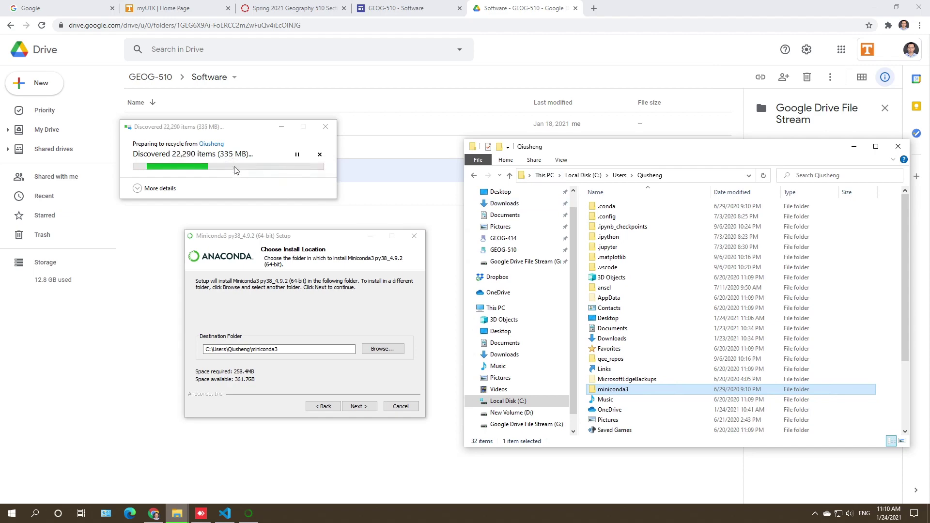
{"action": "double_click", "coordinate": [613, 391]}
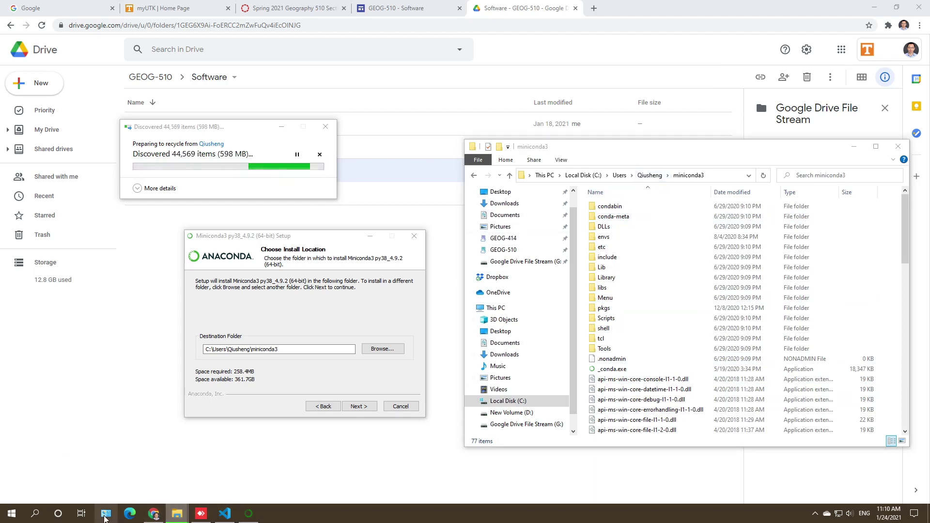
Step: Open the Control Panel's list of programs to uninstall and search it for "MINI"
{"action": "left_click", "coordinate": [106, 513]}
{"action": "left_click_drag", "start_coordinate": [454, 96], "coordinate": [596, 77]}
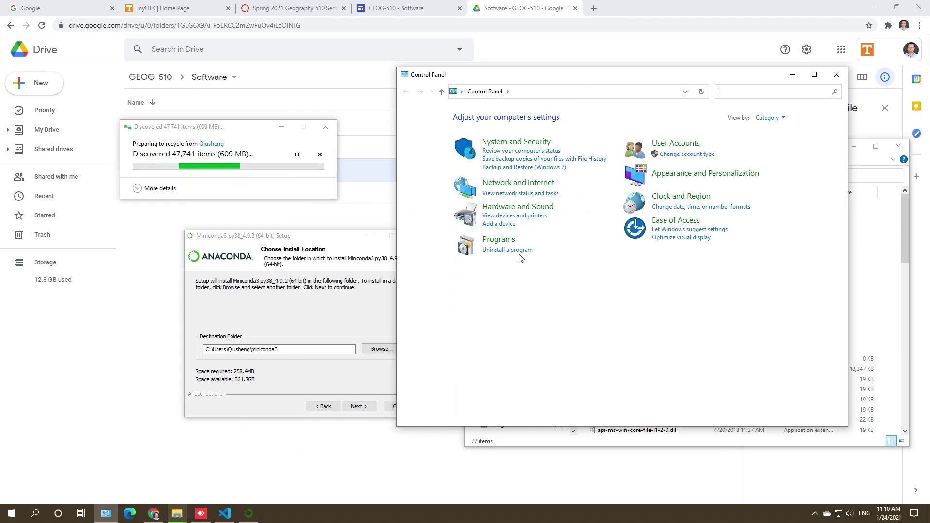
{"action": "left_click", "coordinate": [507, 250]}
{"action": "left_click", "coordinate": [735, 92]}
{"action": "type", "text": "M"}
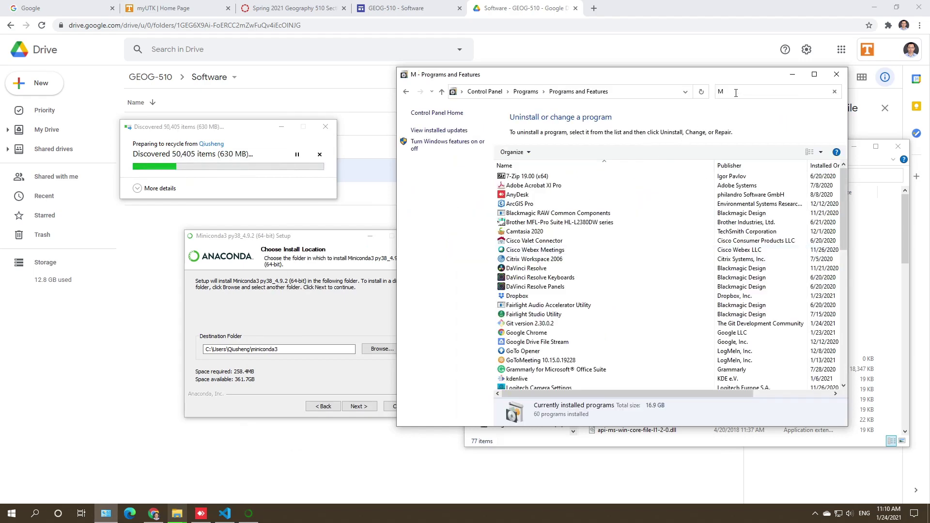
{"action": "type", "text": "INI"}
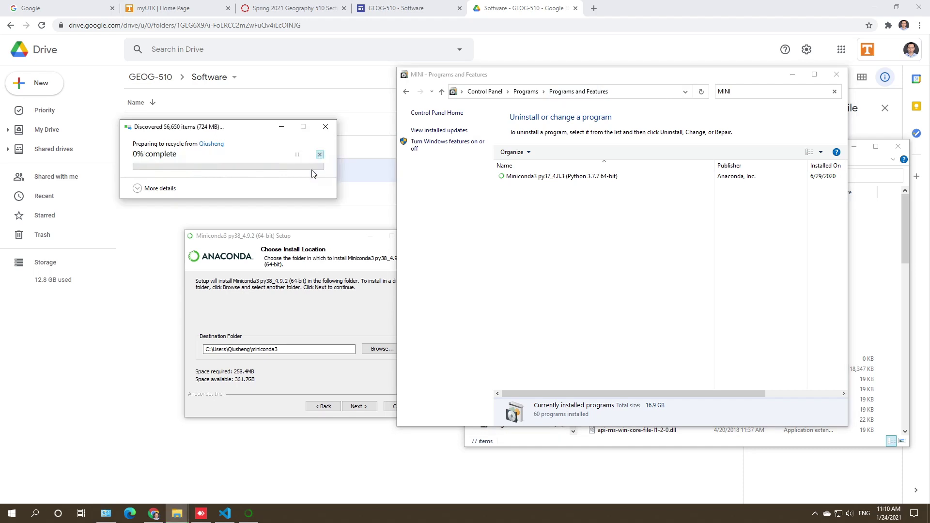
Step: Start uninstalling Miniconda3 py37_4.8.3 (Python 3.7.7 64-bit) and proceed through the uninstaller
{"action": "left_click", "coordinate": [541, 179]}
{"action": "right_click", "coordinate": [541, 177]}
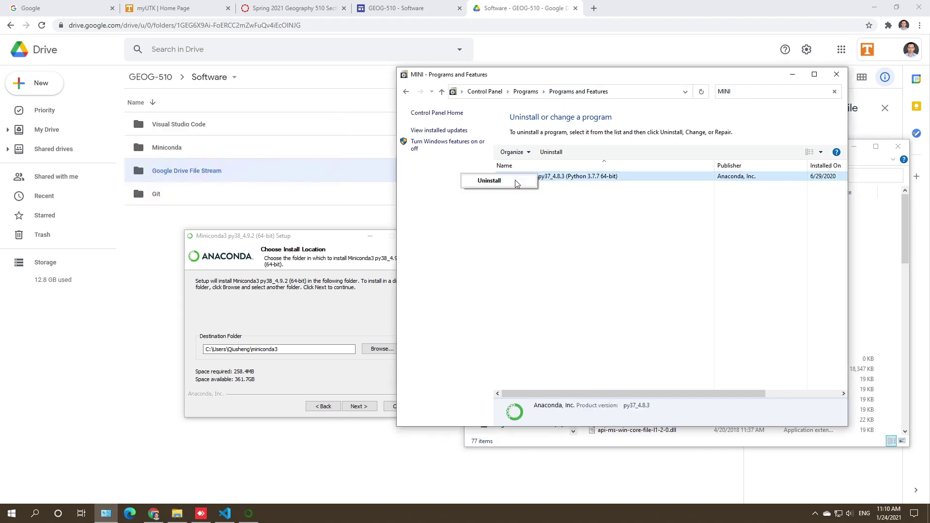
{"action": "left_click", "coordinate": [517, 183]}
{"action": "left_click", "coordinate": [519, 334]}
{"action": "left_click", "coordinate": [519, 334]}
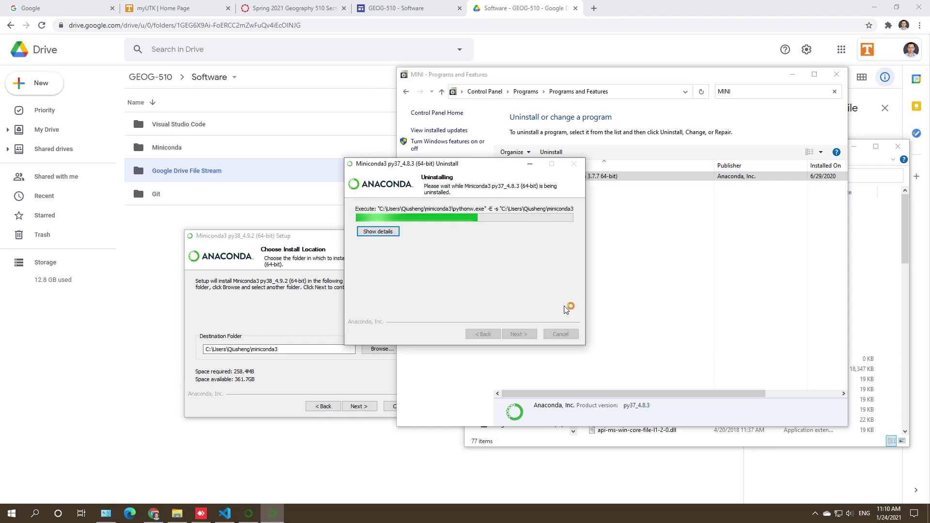
Step: Spread out the uninstaller, Miniconda setup, Programs and Features and file windows, showing the user's profile folder in the file window
{"action": "left_click_drag", "start_coordinate": [764, 79], "coordinate": [639, 326]}
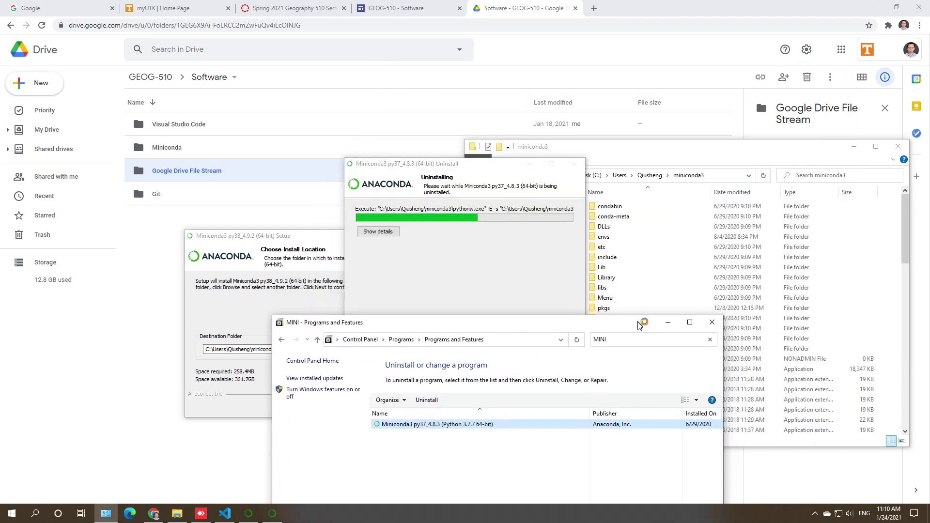
{"action": "left_click_drag", "start_coordinate": [650, 146], "coordinate": [691, 106]}
{"action": "left_click", "coordinate": [691, 134]}
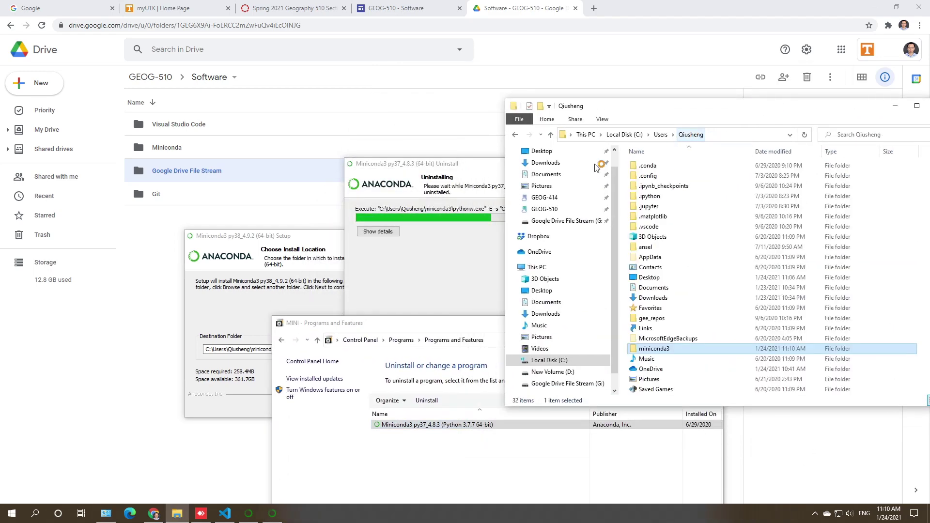
{"action": "left_click_drag", "start_coordinate": [470, 167], "coordinate": [371, 67]}
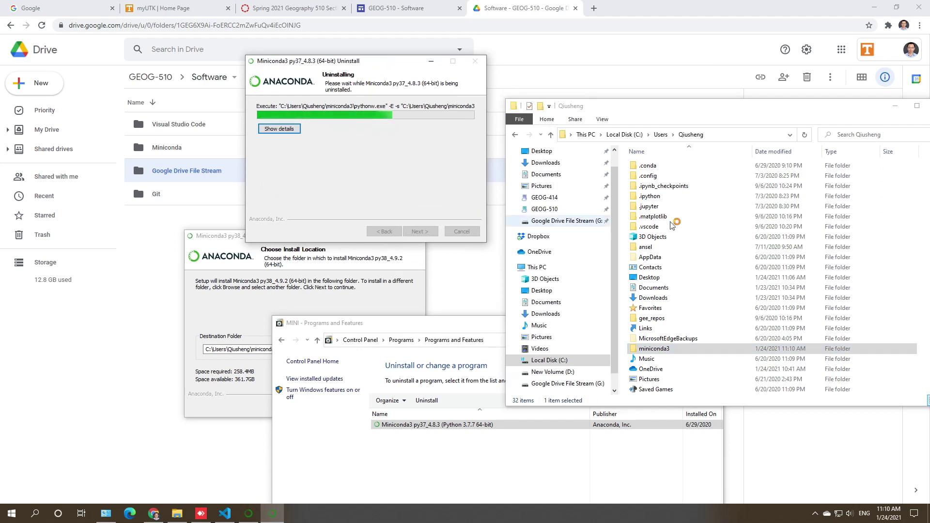
{"action": "left_click_drag", "start_coordinate": [464, 325], "coordinate": [556, 290]}
{"action": "left_click_drag", "start_coordinate": [217, 236], "coordinate": [142, 257]}
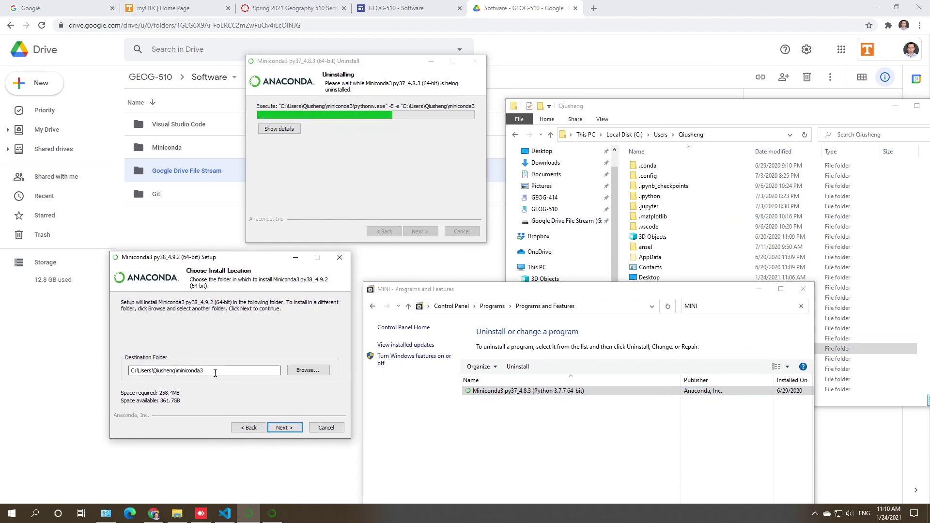
{"action": "left_click", "coordinate": [209, 370]}
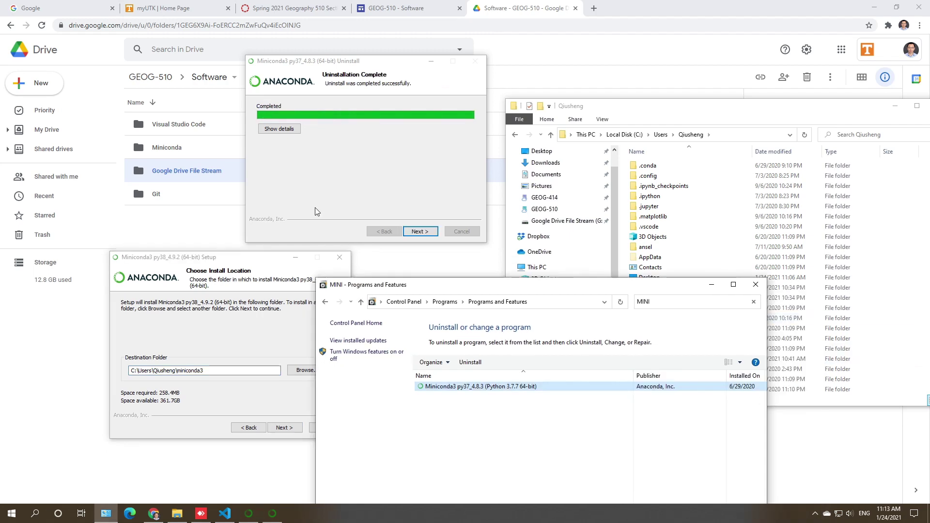
Step: Finish the Miniconda3 py37_4.8.3 uninstallation and close the Programs and Features window
{"action": "left_click", "coordinate": [427, 232]}
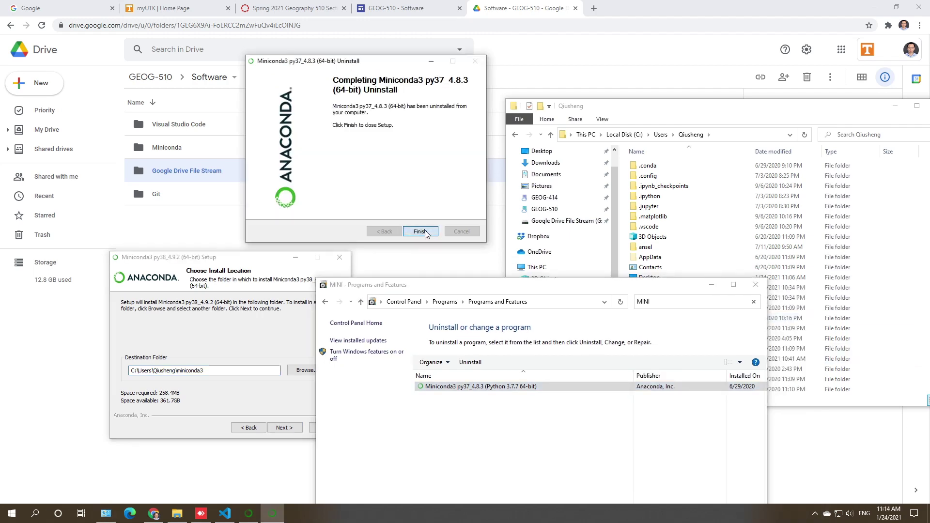
{"action": "left_click", "coordinate": [421, 232]}
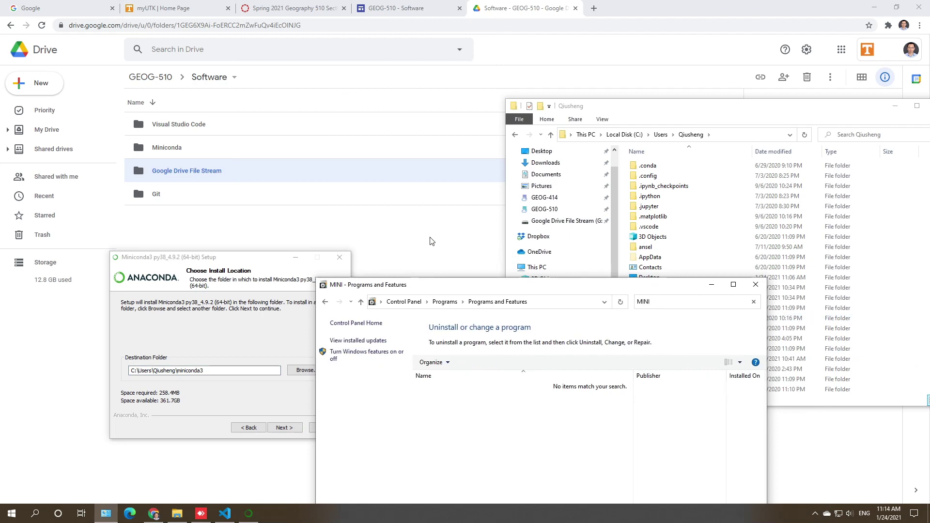
{"action": "left_click", "coordinate": [755, 285]}
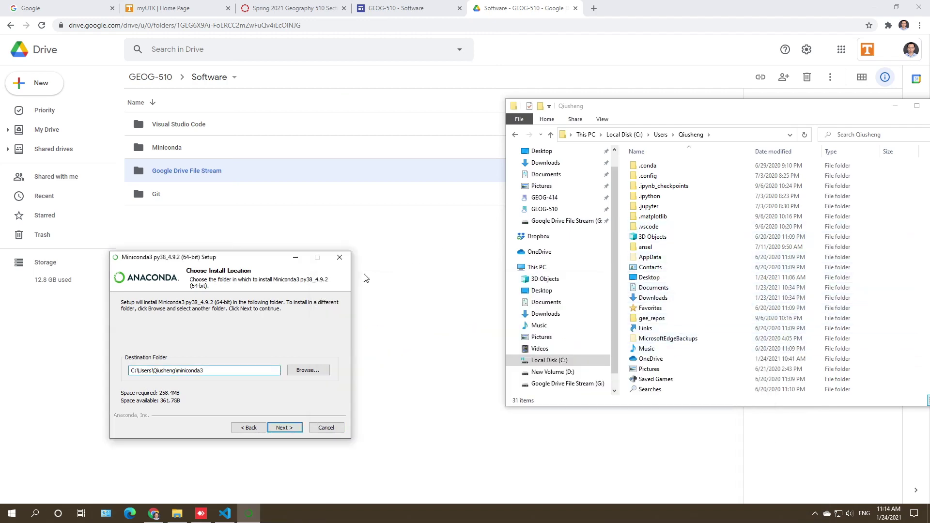
Step: Keep the default destination folder and install Miniconda3 registered as the default Python 3.8, without adding it to PATH
{"action": "left_click_drag", "start_coordinate": [204, 259], "coordinate": [262, 253]}
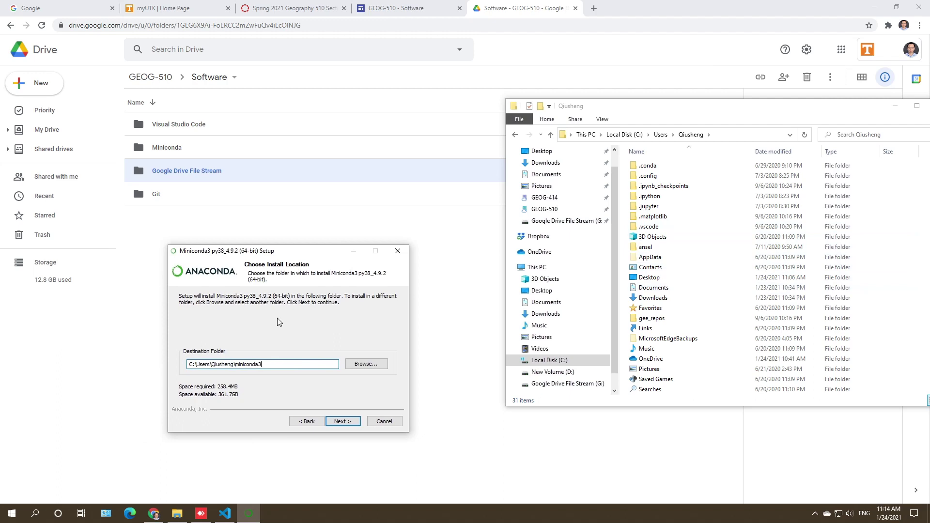
{"action": "left_click", "coordinate": [349, 422]}
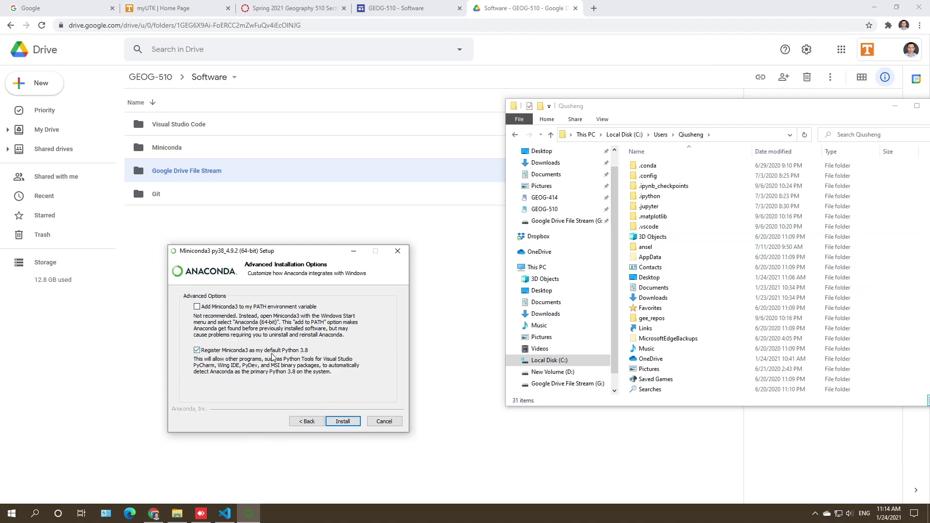
{"action": "left_click", "coordinate": [353, 428]}
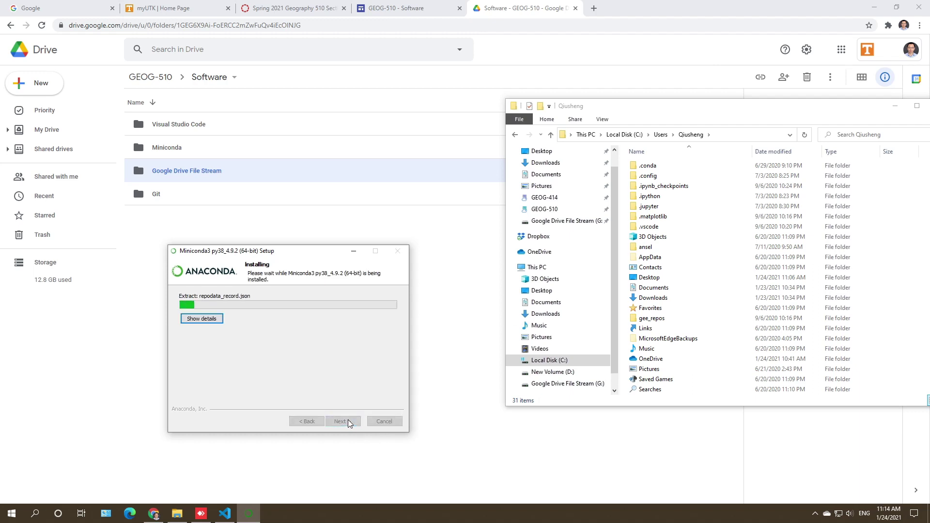
Step: Reposition the setup and file windows during the Miniconda installation and advance setup to its completion page
{"action": "left_click_drag", "start_coordinate": [300, 257], "coordinate": [284, 247]}
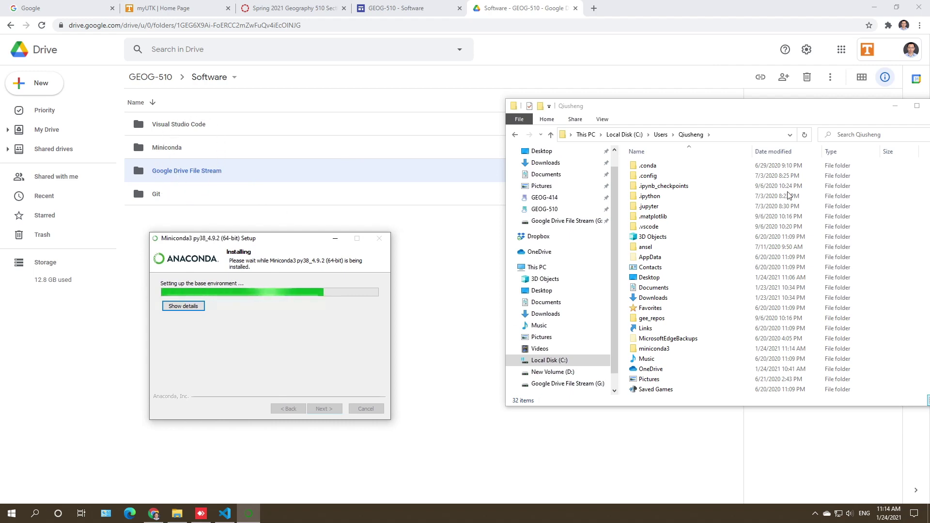
{"action": "left_click_drag", "start_coordinate": [851, 109], "coordinate": [791, 127]}
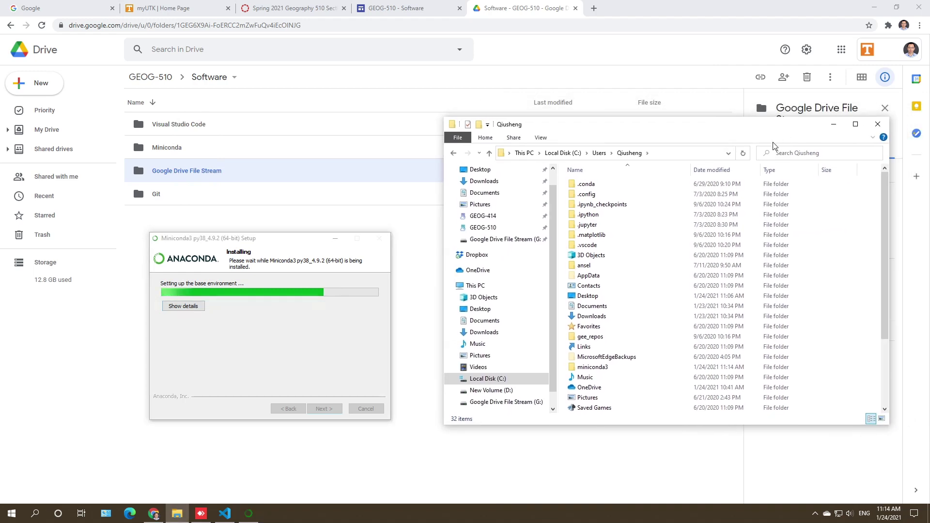
{"action": "left_click", "coordinate": [6, 517]}
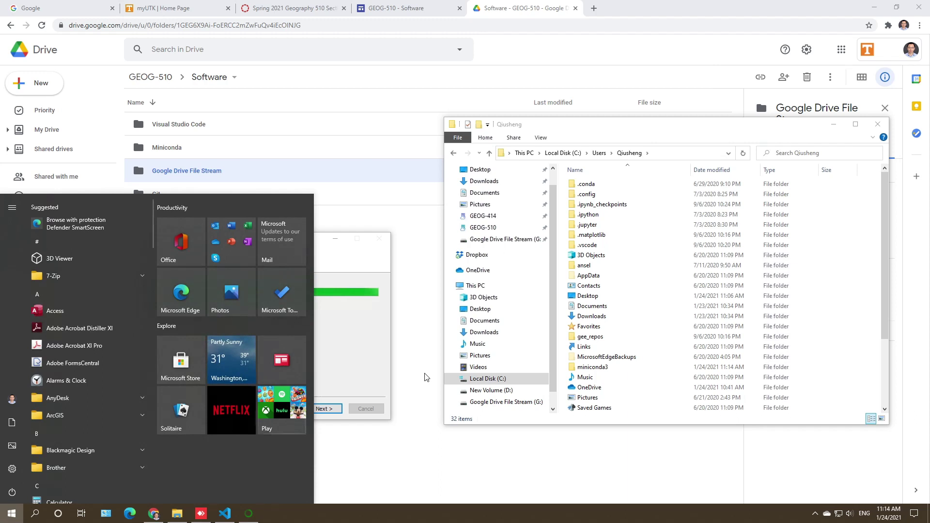
{"action": "left_click", "coordinate": [366, 363]}
{"action": "left_click", "coordinate": [324, 410]}
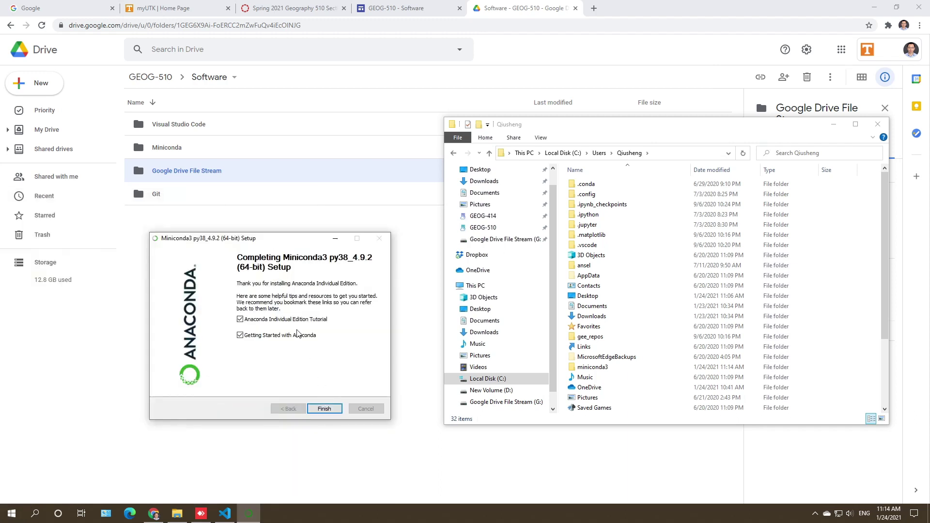
Step: Finish the Miniconda3 setup with both Anaconda help pages left ticked, and move the file window toward the middle of the screen
{"action": "left_click", "coordinate": [324, 410]}
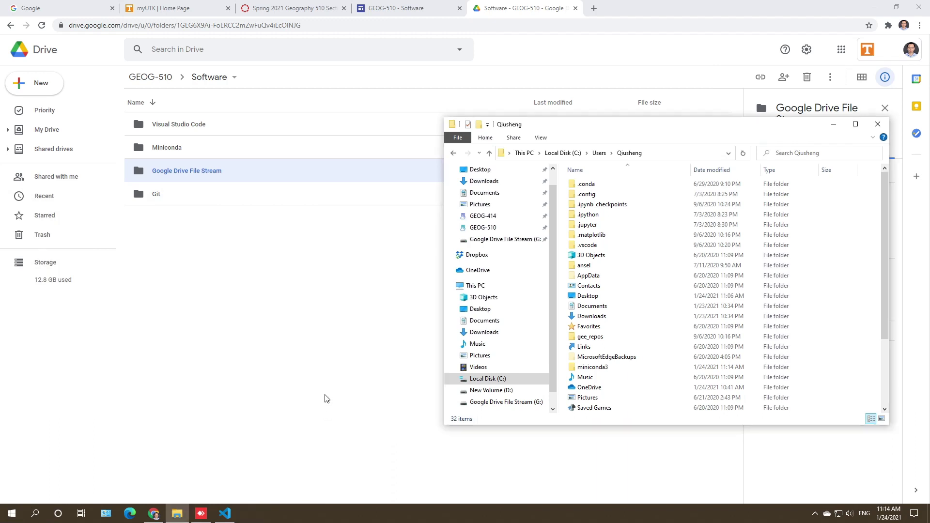
{"action": "left_click_drag", "start_coordinate": [674, 121], "coordinate": [673, 131]}
{"action": "left_click_drag", "start_coordinate": [605, 134], "coordinate": [509, 129]}
Step: Launch an additional Visual Studio Code window from the installed apps list and close that extra window
{"action": "left_click", "coordinate": [12, 513]}
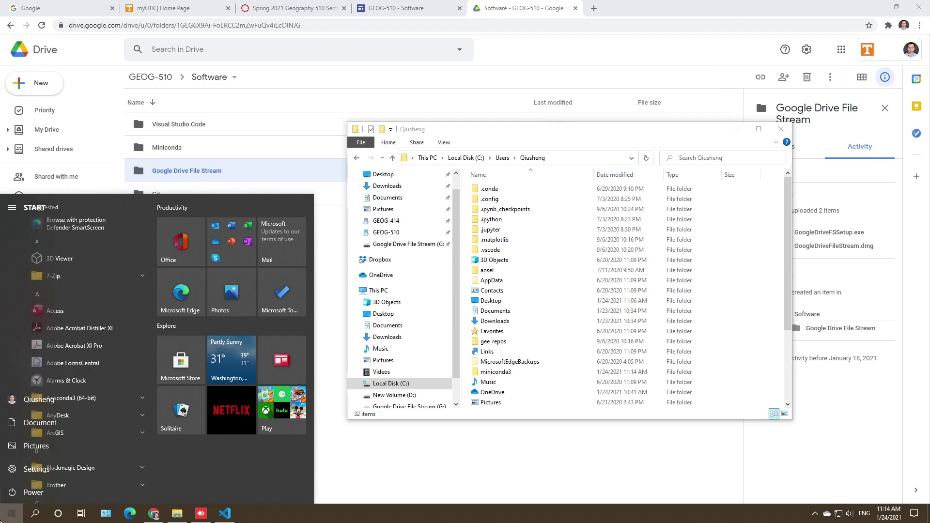
{"action": "scroll", "coordinate": [94, 429], "scroll_direction": "down", "scroll_amount": 20}
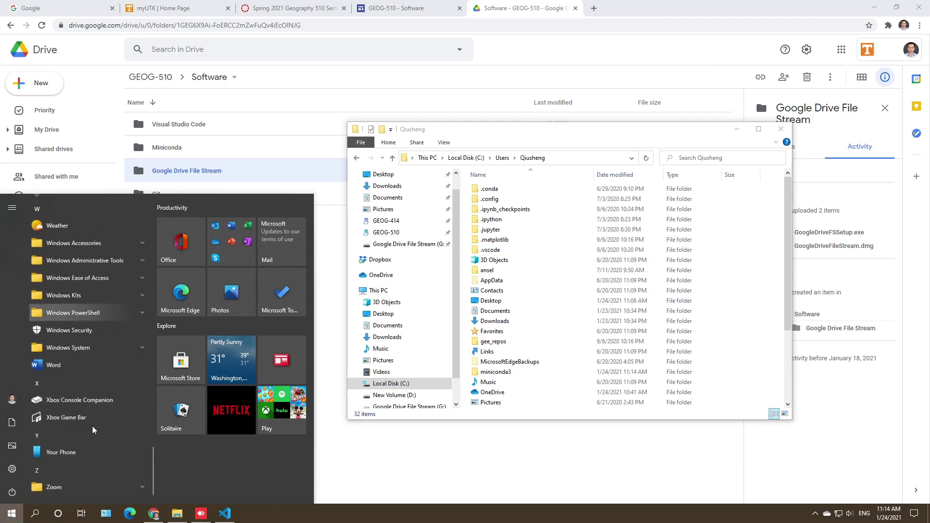
{"action": "scroll", "coordinate": [94, 430], "scroll_direction": "up", "scroll_amount": 2}
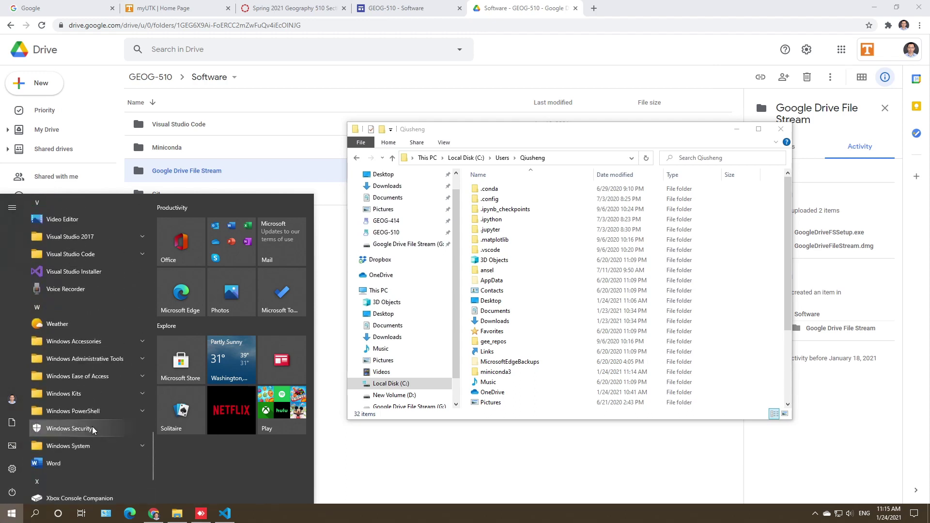
{"action": "scroll", "coordinate": [93, 429], "scroll_direction": "up", "scroll_amount": 3}
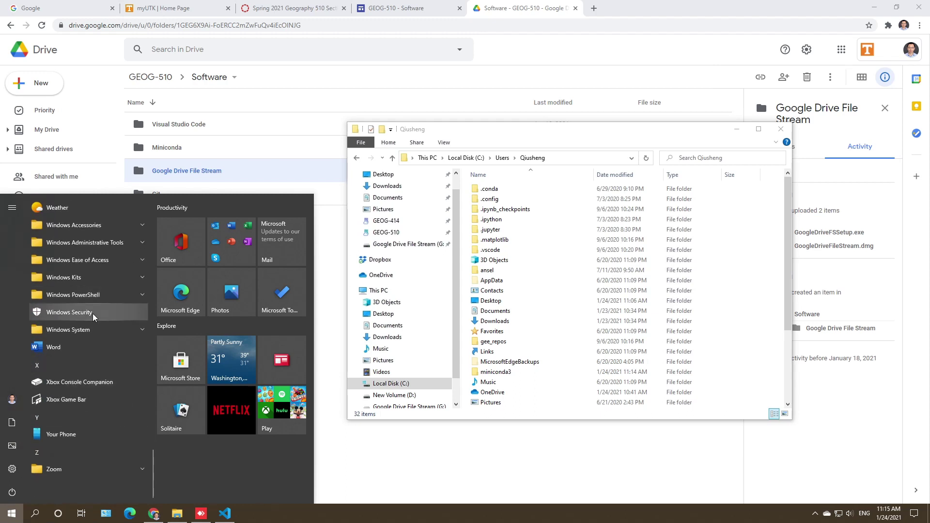
{"action": "left_click", "coordinate": [89, 370]}
{"action": "scroll", "coordinate": [90, 352], "scroll_direction": "down", "scroll_amount": 2}
{"action": "scroll", "coordinate": [90, 353], "scroll_direction": "up", "scroll_amount": 2}
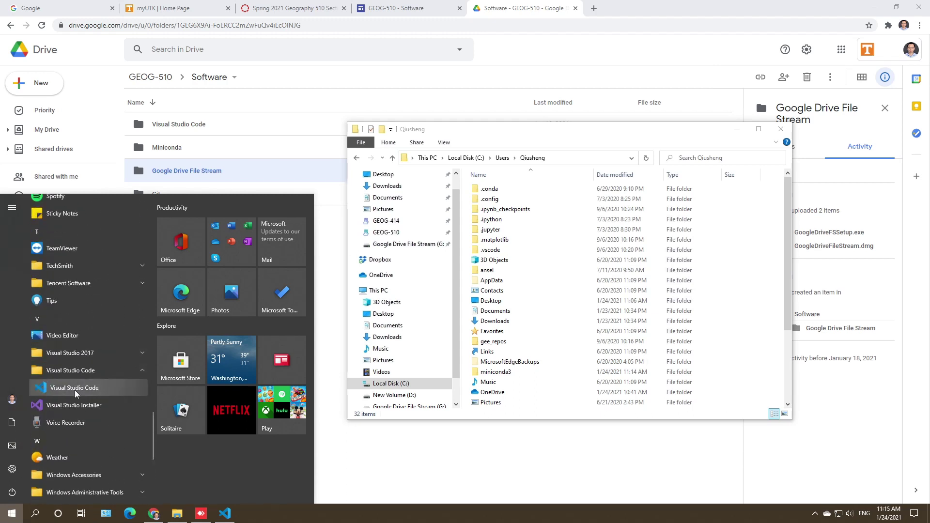
{"action": "left_click", "coordinate": [79, 387]}
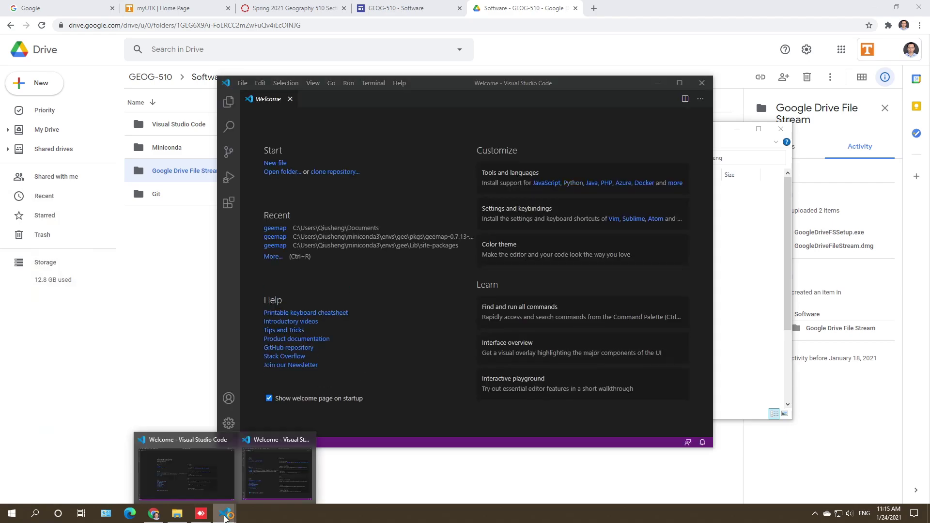
{"action": "left_click", "coordinate": [702, 82]}
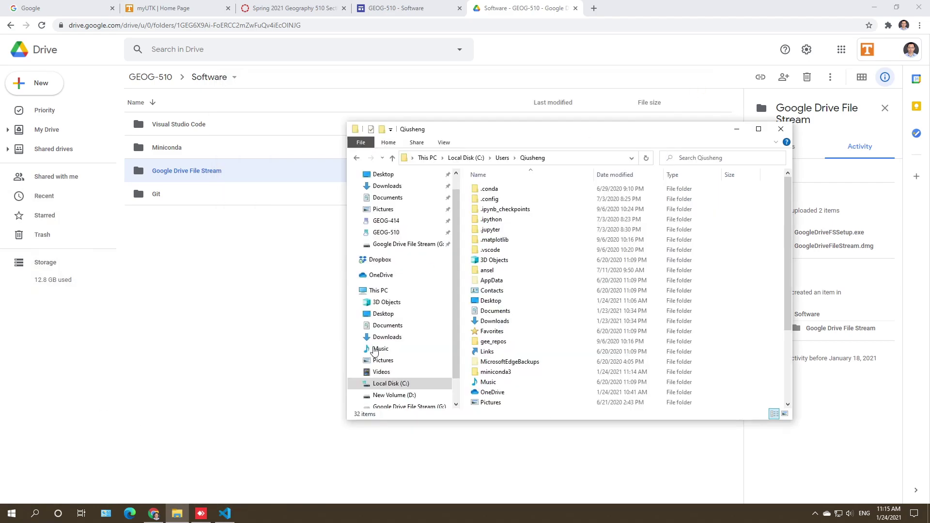
Step: Switch to the open Visual Studio Code window and pin the program to the taskbar
{"action": "left_click", "coordinate": [228, 517]}
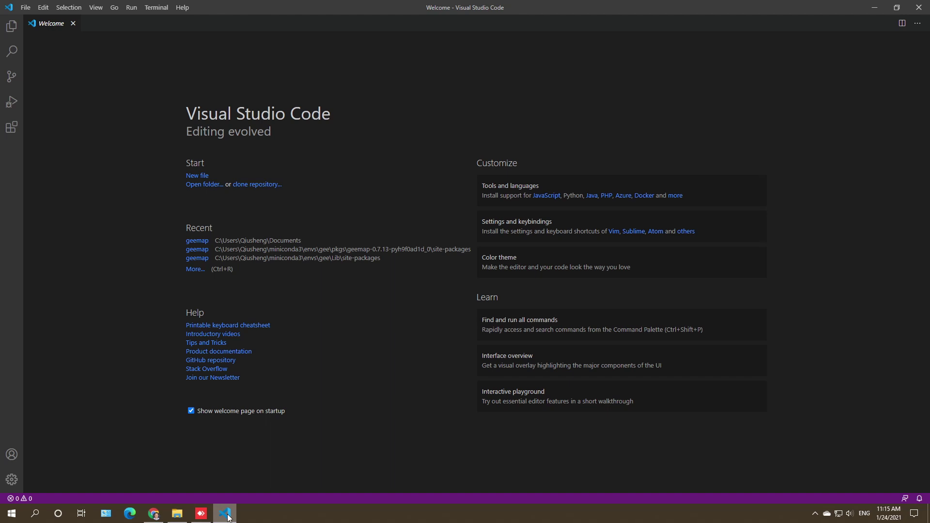
{"action": "right_click", "coordinate": [228, 517]}
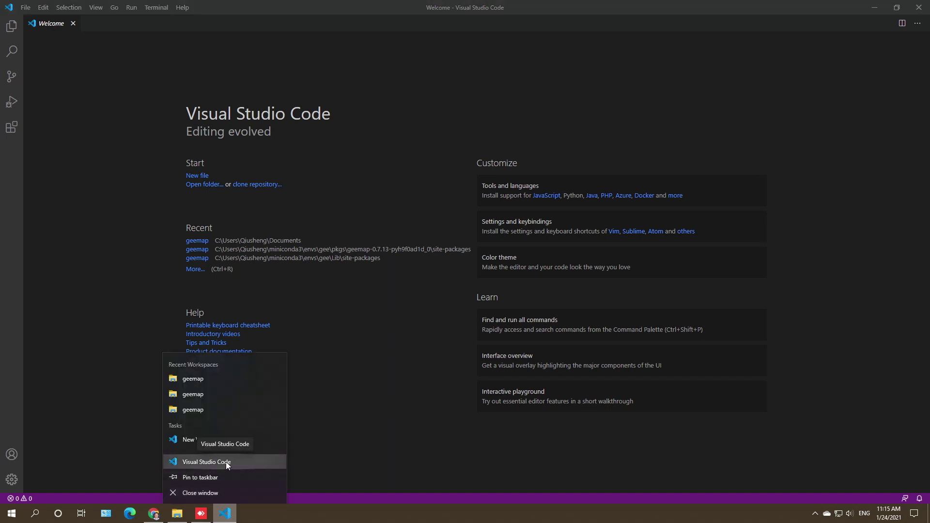
{"action": "left_click", "coordinate": [210, 479]}
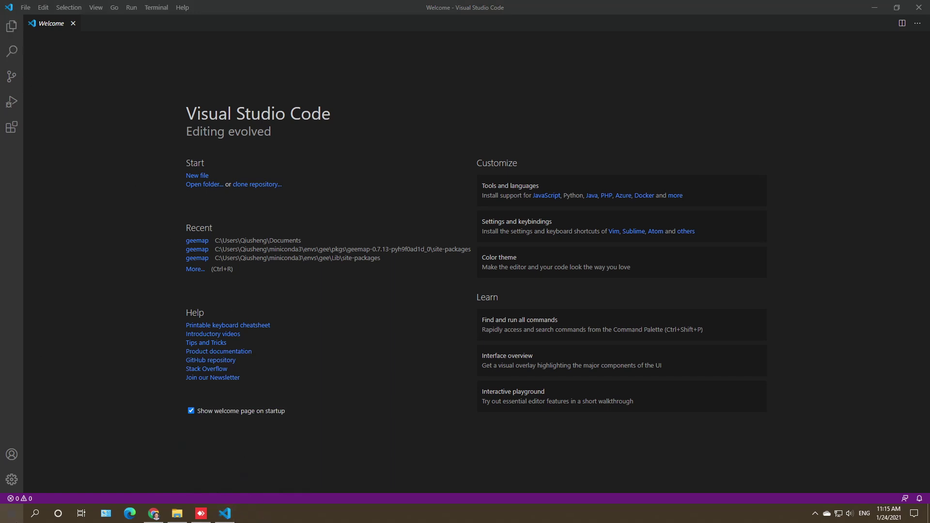
Step: Launch Git Bash from the Git group of installed apps and move its window toward the middle of the screen
{"action": "left_click", "coordinate": [12, 519]}
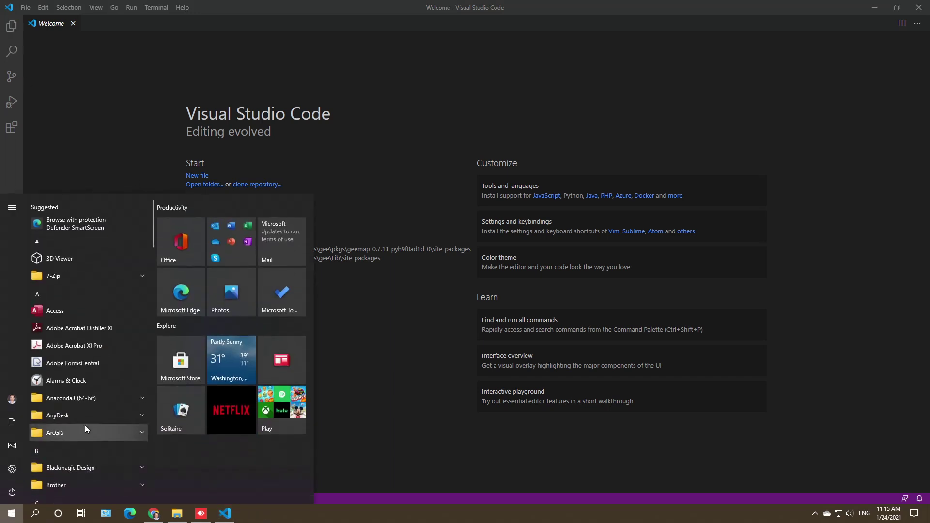
{"action": "scroll", "coordinate": [85, 429], "scroll_direction": "down", "scroll_amount": 5}
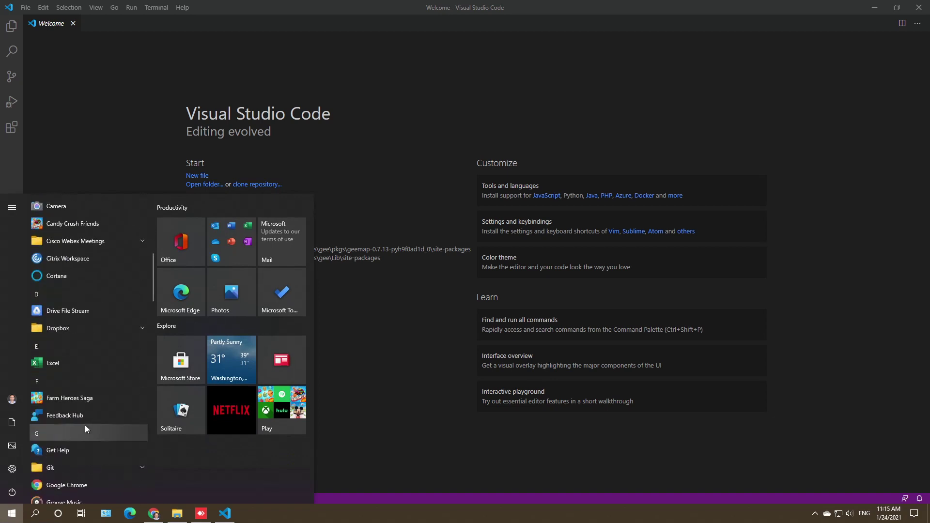
{"action": "scroll", "coordinate": [85, 429], "scroll_direction": "down", "scroll_amount": 3}
{"action": "left_click", "coordinate": [89, 350]}
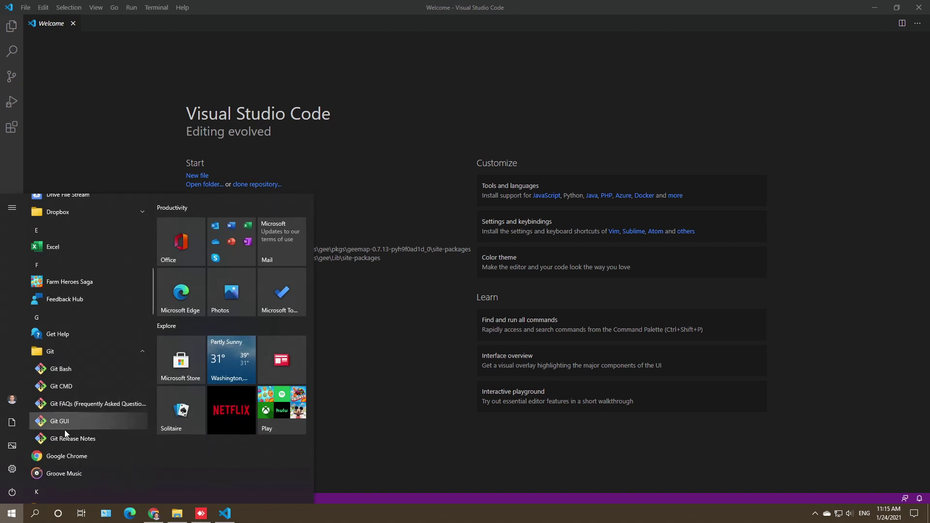
{"action": "left_click", "coordinate": [62, 367]}
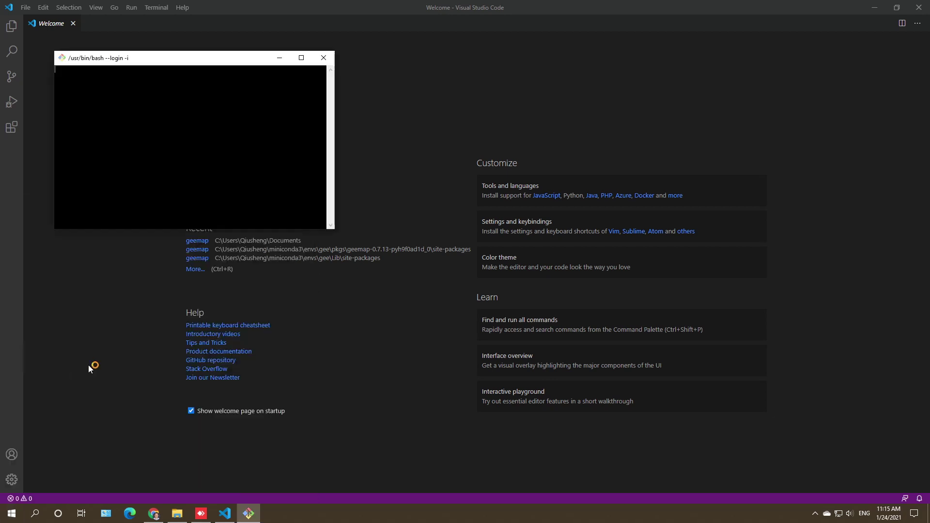
{"action": "left_click_drag", "start_coordinate": [239, 64], "coordinate": [337, 185]}
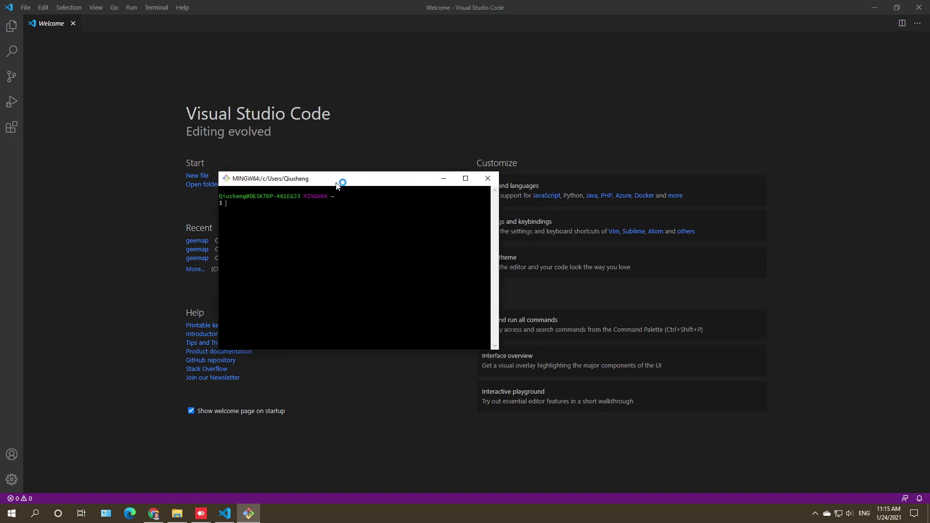
Step: Bring the profile folder window forward, show the Git options for Downloads, and move the Git Bash window clear of the folder window
{"action": "left_click", "coordinate": [177, 514]}
{"action": "scroll", "coordinate": [439, 286], "scroll_direction": "up", "scroll_amount": 1}
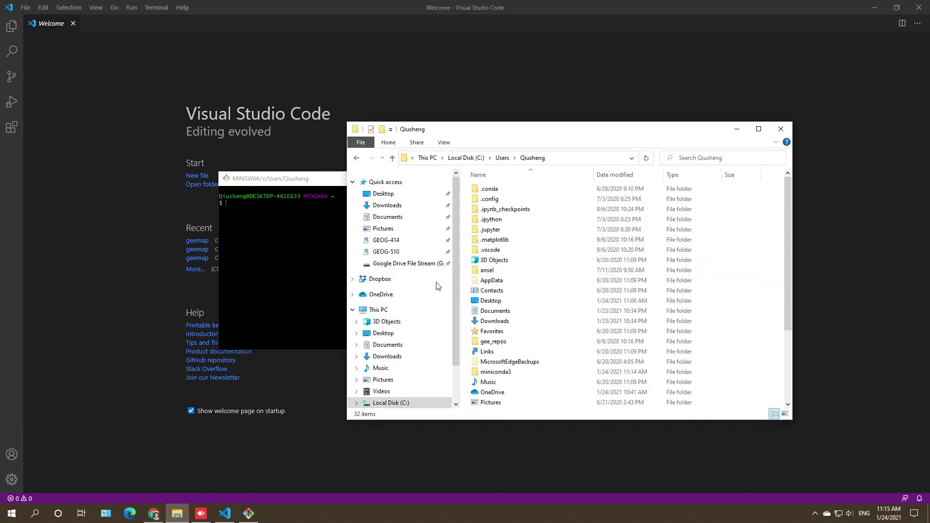
{"action": "right_click", "coordinate": [501, 322]}
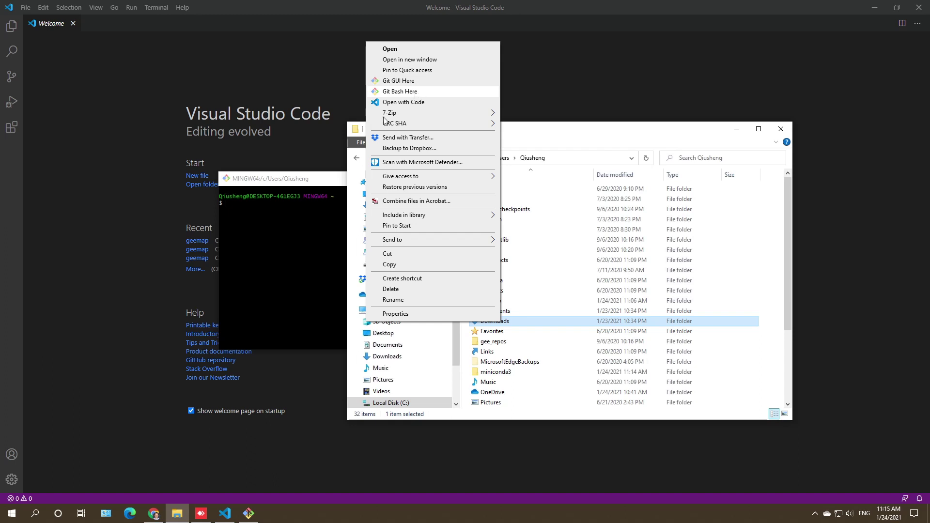
{"action": "left_click_drag", "start_coordinate": [312, 180], "coordinate": [180, 172]}
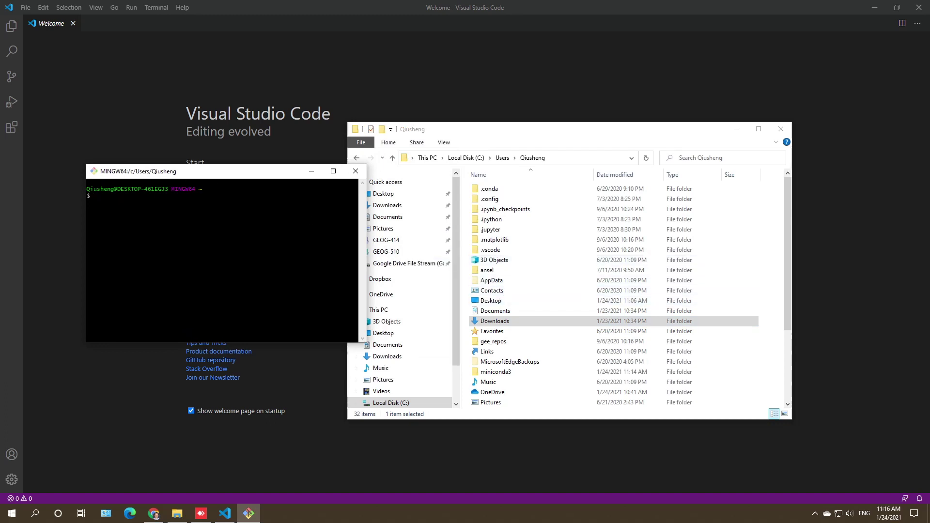
{"action": "left_click_drag", "start_coordinate": [201, 178], "coordinate": [169, 177]}
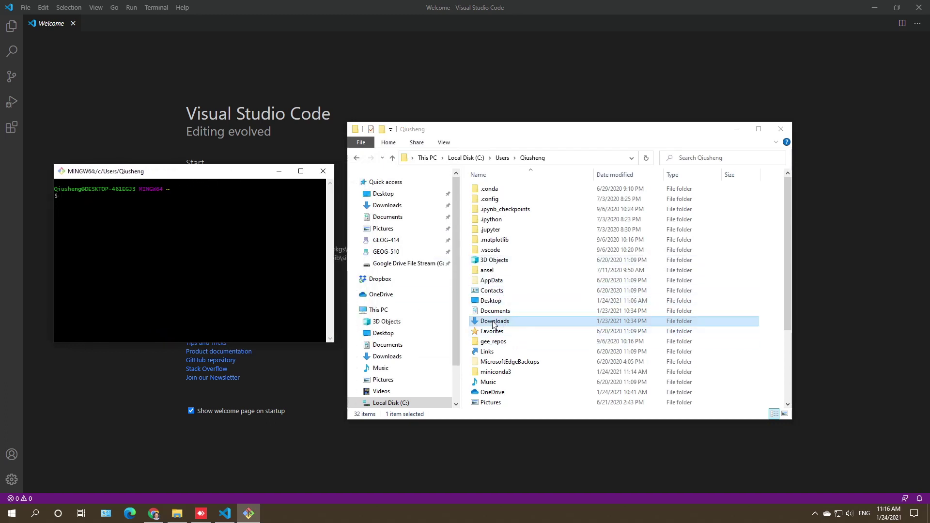
Step: Open a second Git Bash window in the Downloads folder and place it beside the first one
{"action": "left_click", "coordinate": [492, 322]}
{"action": "right_click", "coordinate": [492, 323]}
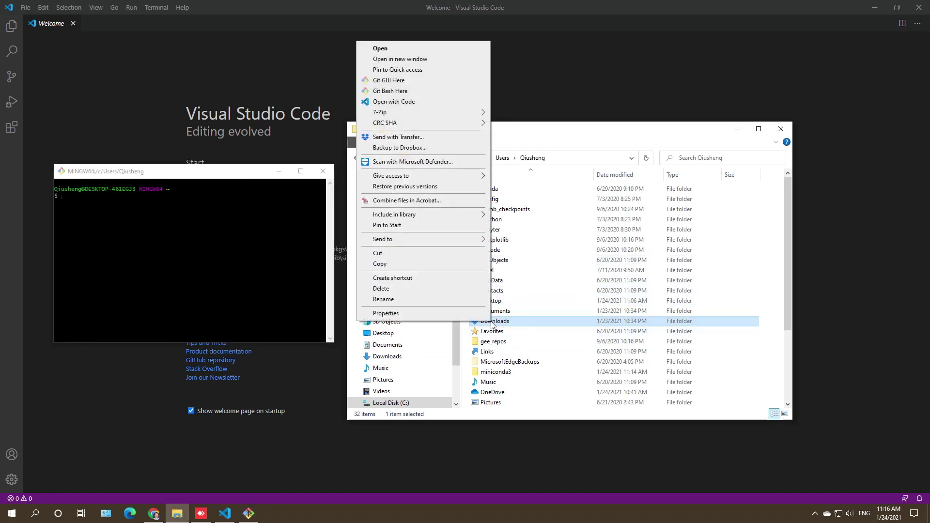
{"action": "left_click", "coordinate": [406, 91]}
{"action": "left_click_drag", "start_coordinate": [214, 82], "coordinate": [193, 333]}
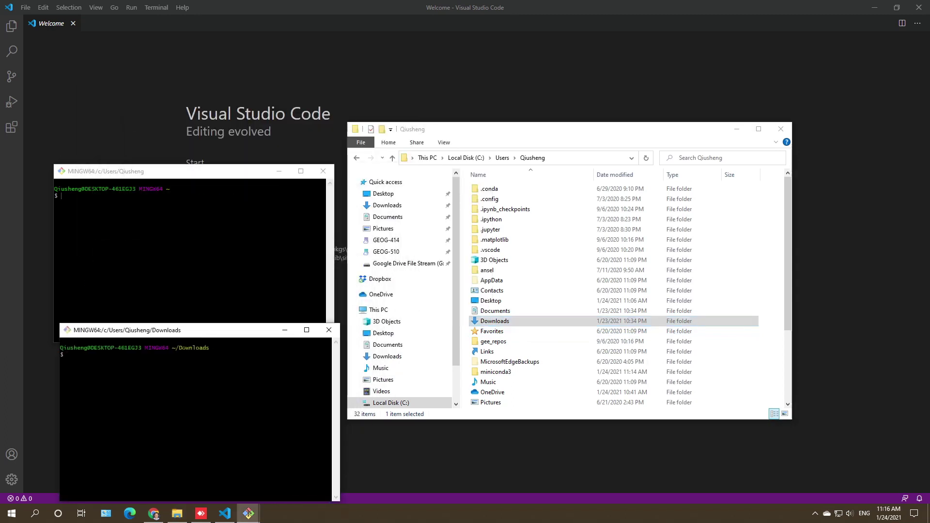
{"action": "left_click_drag", "start_coordinate": [201, 335], "coordinate": [486, 179]}
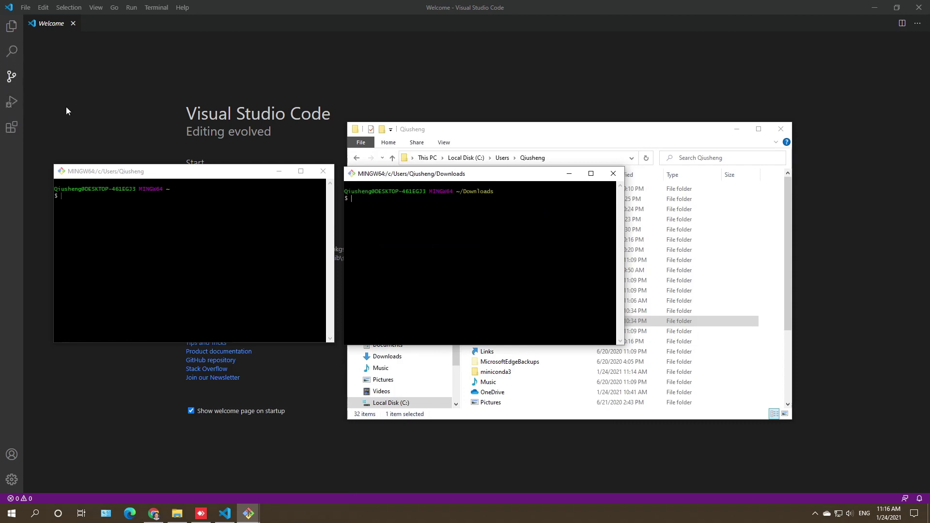
Step: Move the home-folder Git Bash window over the file window and open Source Control in Visual Studio Code
{"action": "left_click_drag", "start_coordinate": [196, 174], "coordinate": [581, 199]}
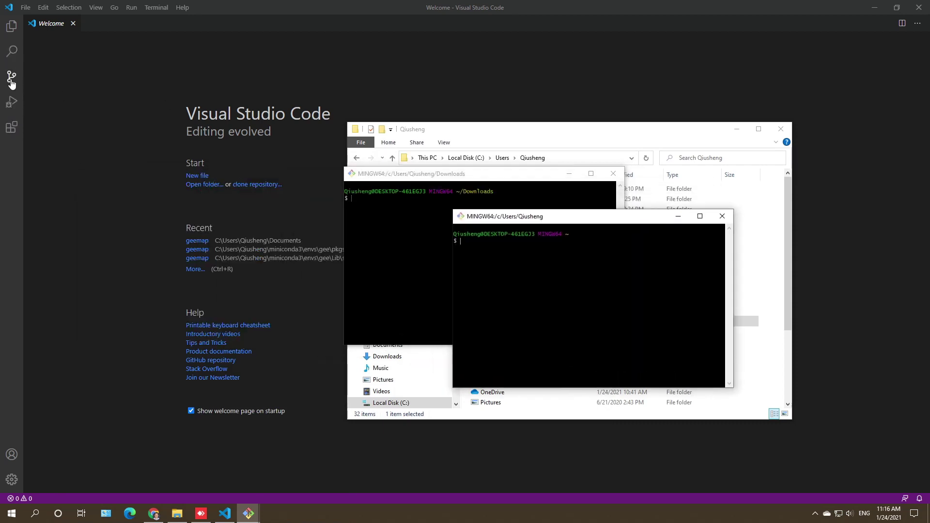
{"action": "left_click", "coordinate": [10, 76]}
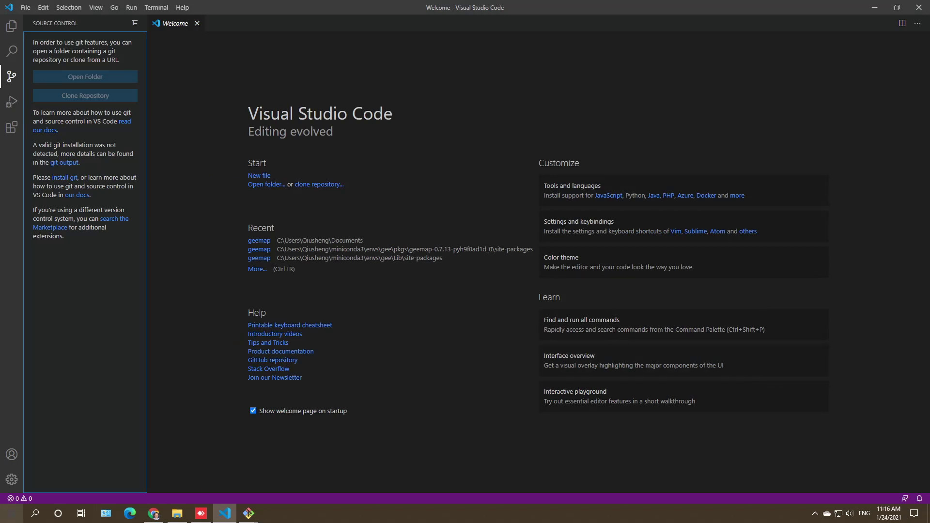
Step: Look through the installed apps list for Miniconda and search Windows for "MINI"
{"action": "left_click", "coordinate": [12, 513]}
{"action": "scroll", "coordinate": [79, 423], "scroll_direction": "down", "scroll_amount": 5}
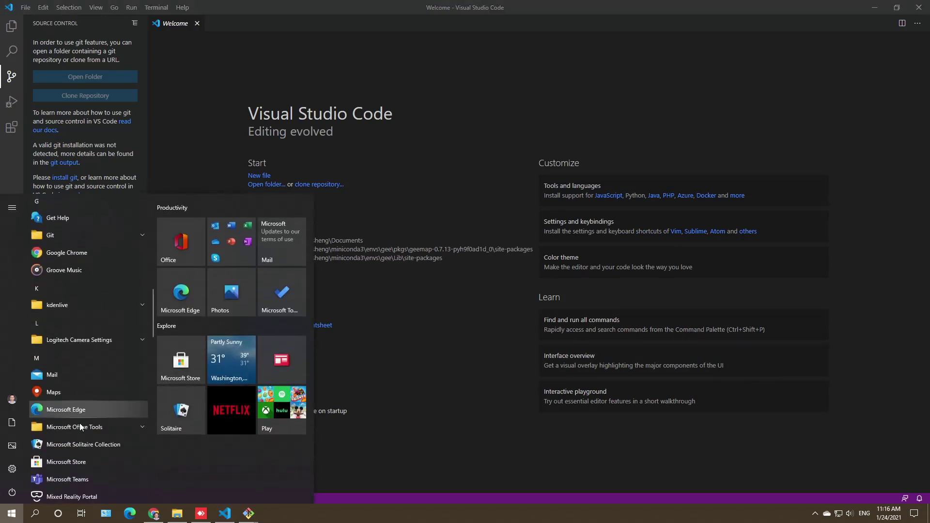
{"action": "scroll", "coordinate": [80, 427], "scroll_direction": "up", "scroll_amount": 2}
{"action": "scroll", "coordinate": [80, 427], "scroll_direction": "down", "scroll_amount": 4}
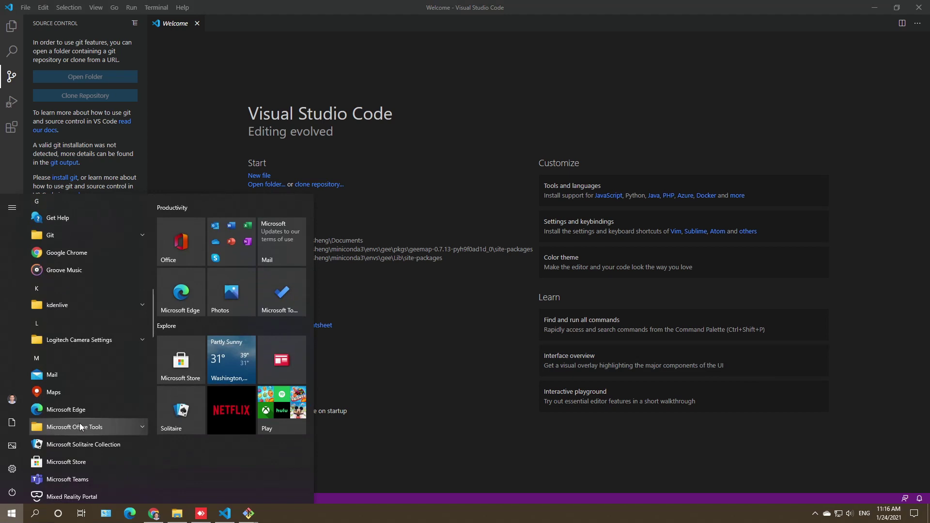
{"action": "scroll", "coordinate": [80, 427], "scroll_direction": "down", "scroll_amount": 1}
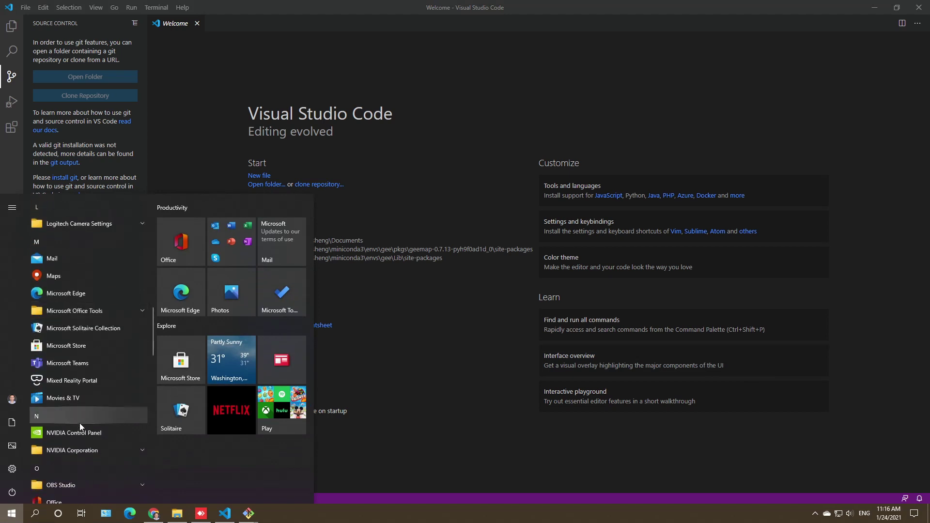
{"action": "scroll", "coordinate": [79, 423], "scroll_direction": "up", "scroll_amount": 5}
{"action": "scroll", "coordinate": [80, 427], "scroll_direction": "up", "scroll_amount": 3}
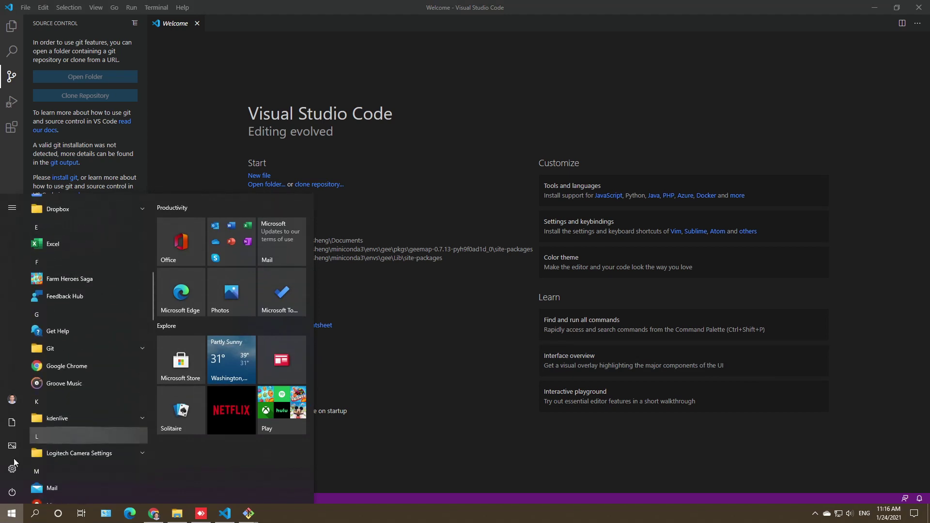
{"action": "left_click", "coordinate": [12, 513]}
{"action": "left_click", "coordinate": [12, 513]}
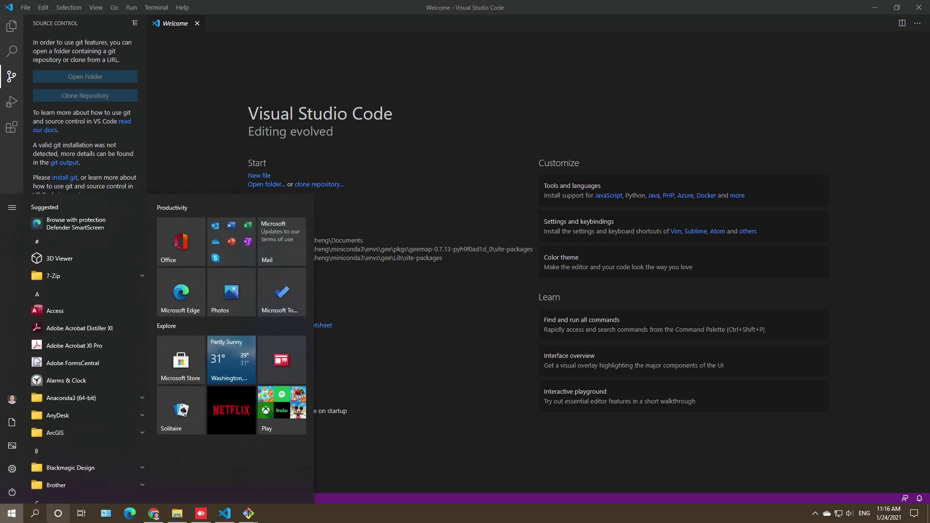
{"action": "left_click", "coordinate": [34, 512]}
{"action": "type", "text": "MINI"}
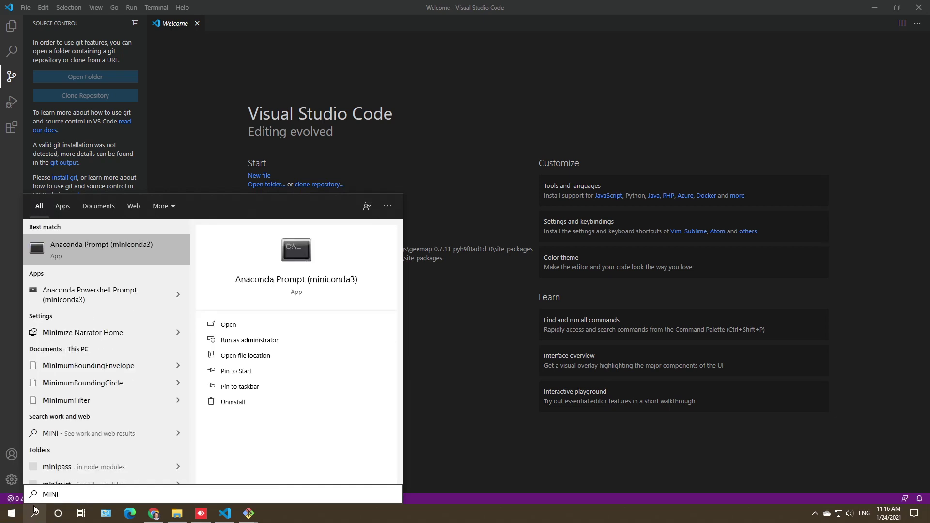
Step: Launch Anaconda Prompt (miniconda3) from the Anaconda3 (64-bit) group and move its window to the middle of the screen
{"action": "left_click", "coordinate": [12, 513]}
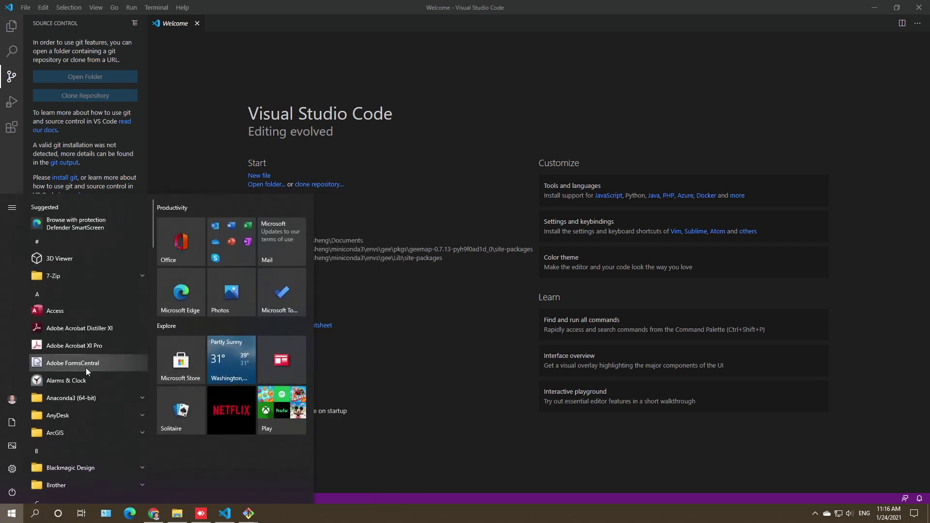
{"action": "left_click", "coordinate": [95, 400]}
{"action": "scroll", "coordinate": [104, 385], "scroll_direction": "down", "scroll_amount": 3}
{"action": "scroll", "coordinate": [101, 375], "scroll_direction": "up", "scroll_amount": 1}
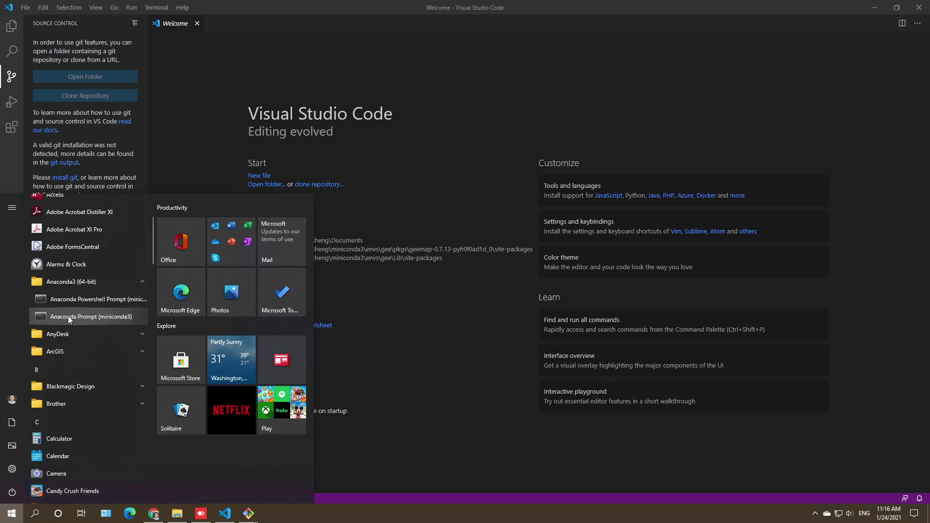
{"action": "left_click", "coordinate": [66, 317]}
{"action": "left_click_drag", "start_coordinate": [236, 108], "coordinate": [316, 177]}
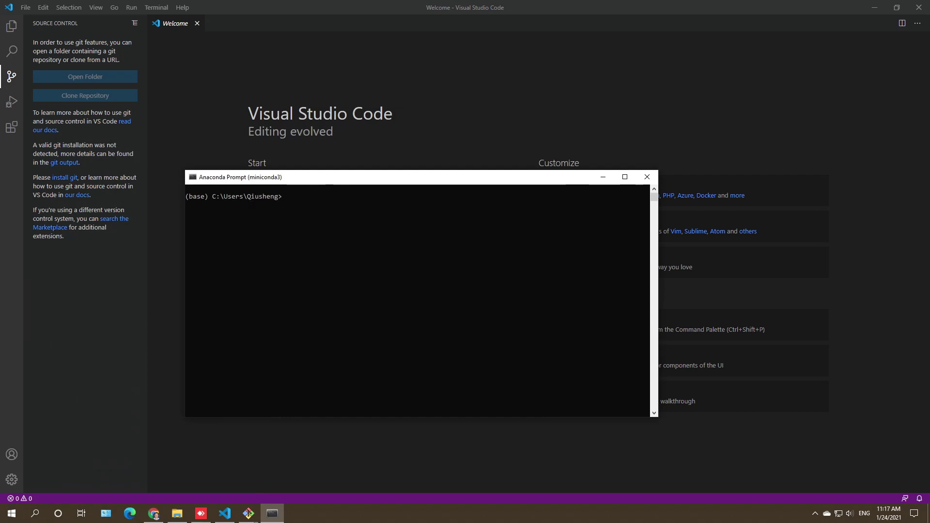
{"action": "left_click_drag", "start_coordinate": [346, 178], "coordinate": [363, 169]}
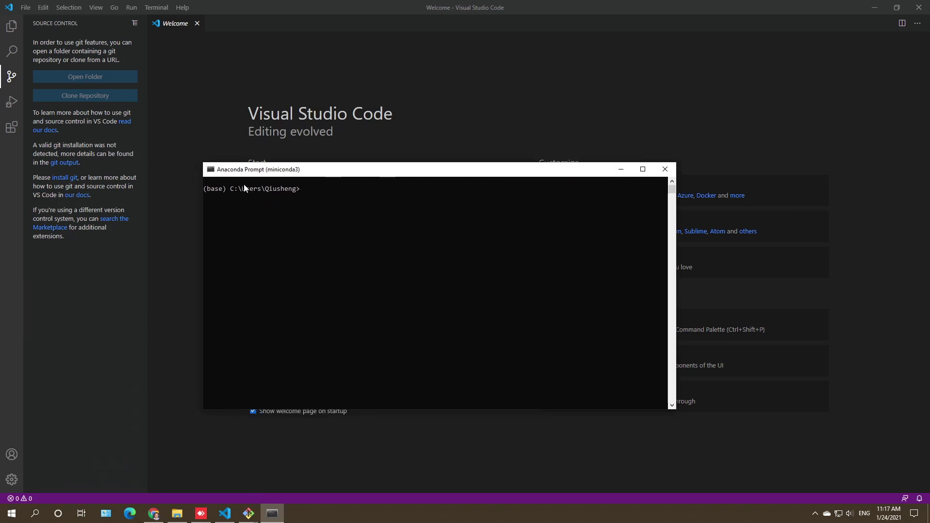
Step: Close the Anaconda Prompt window, show the Extensions view in Visual Studio Code and widen its side bar
{"action": "left_click_drag", "start_coordinate": [398, 174], "coordinate": [416, 167]}
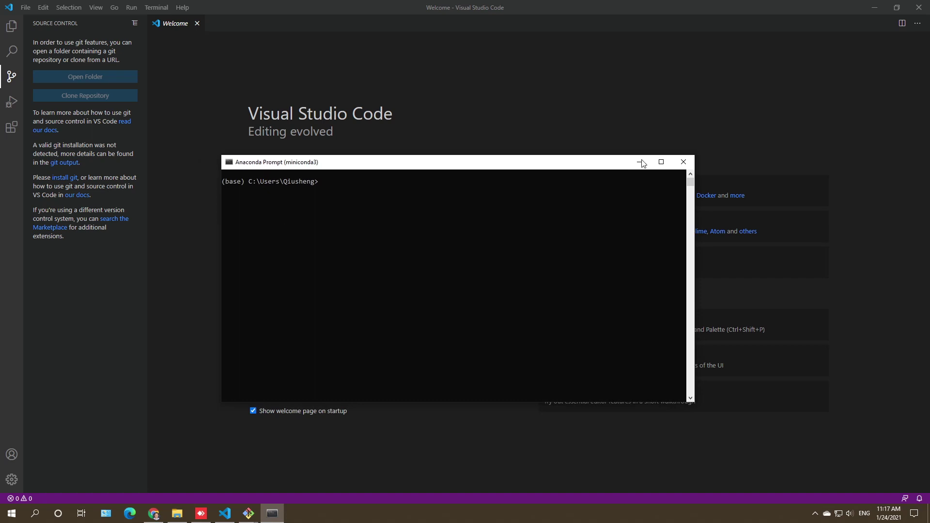
{"action": "left_click", "coordinate": [684, 162]}
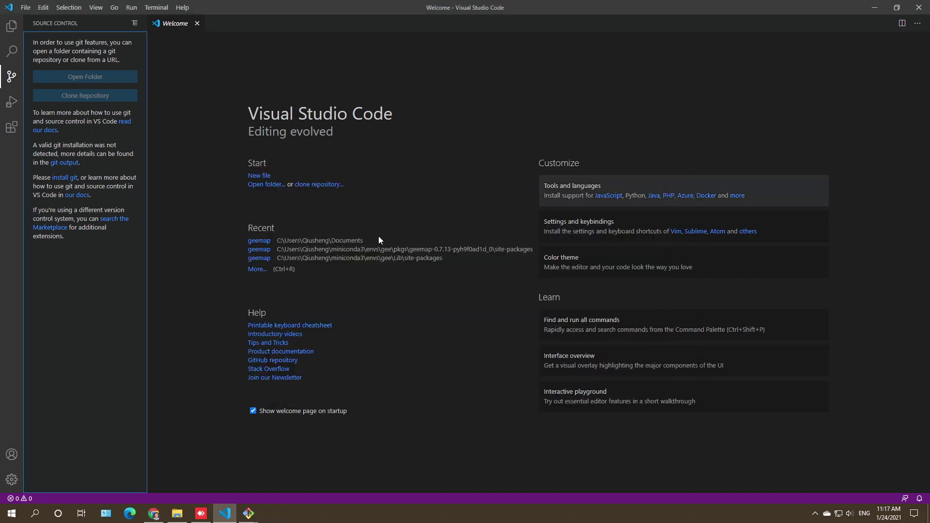
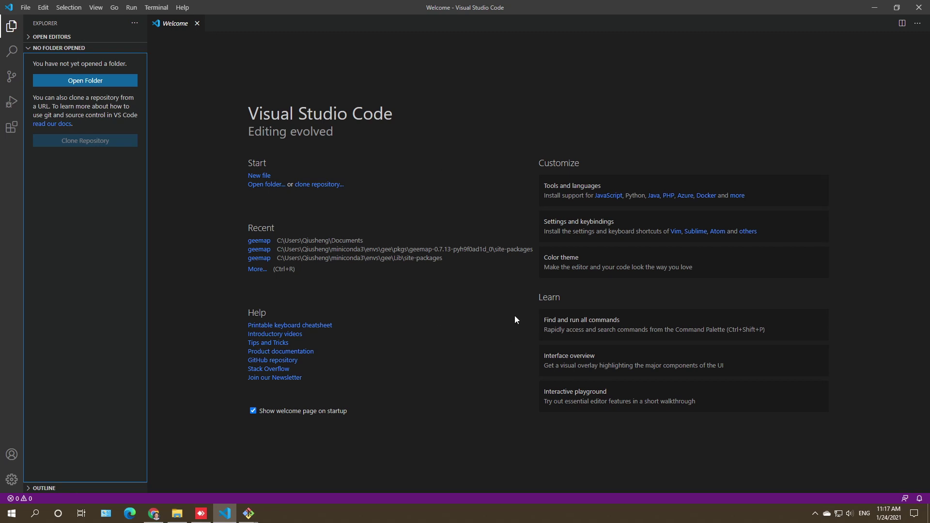
{"action": "left_click", "coordinate": [11, 127]}
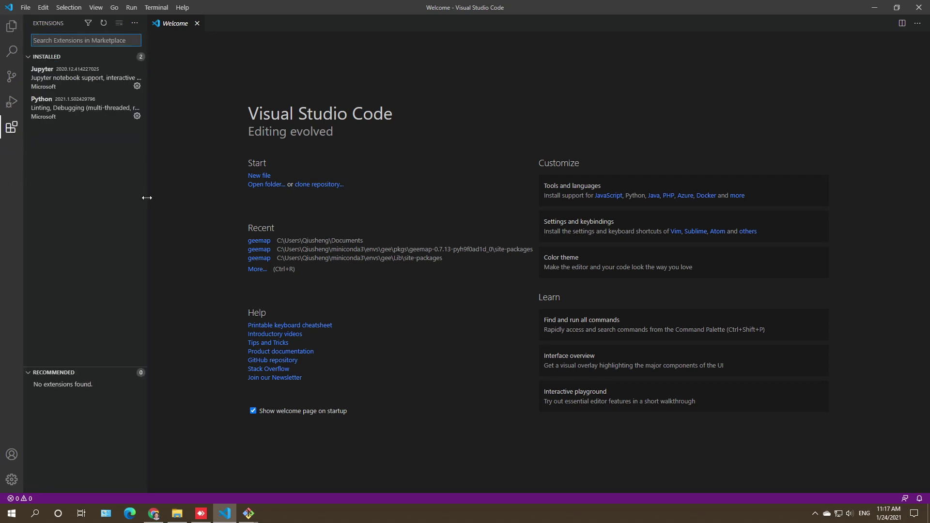
{"action": "left_click_drag", "start_coordinate": [147, 197], "coordinate": [215, 202]}
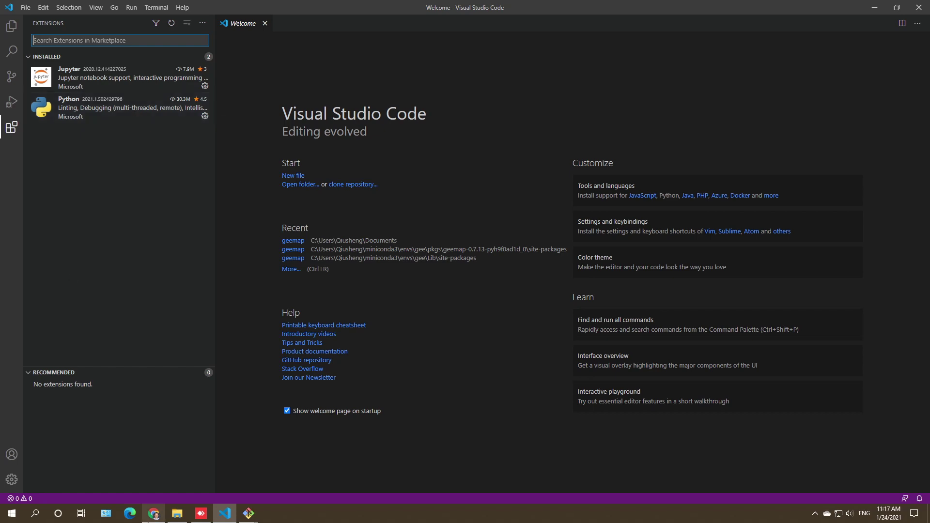
Step: Switch to the GEOG-510 Software page in Chrome and review its list of recommended VS Code extensions, starting with Python
{"action": "left_click", "coordinate": [154, 513]}
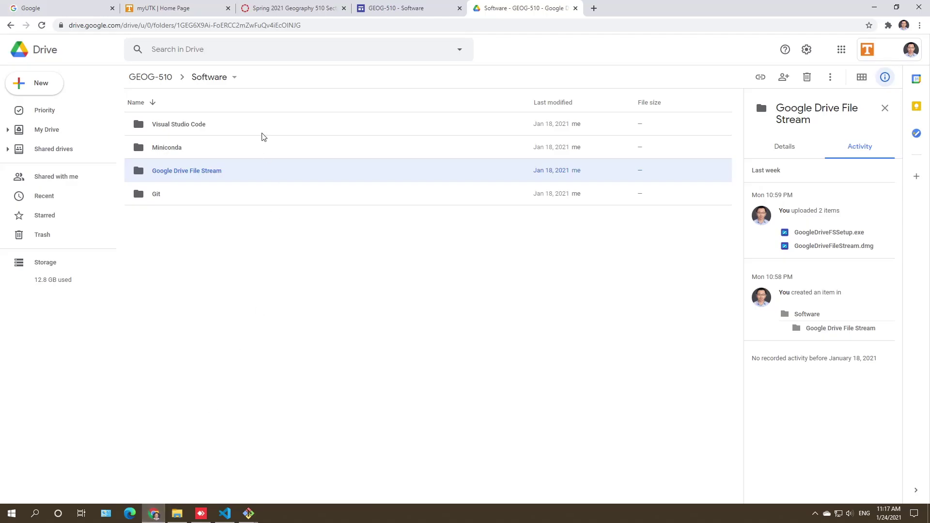
{"action": "left_click", "coordinate": [398, 9]}
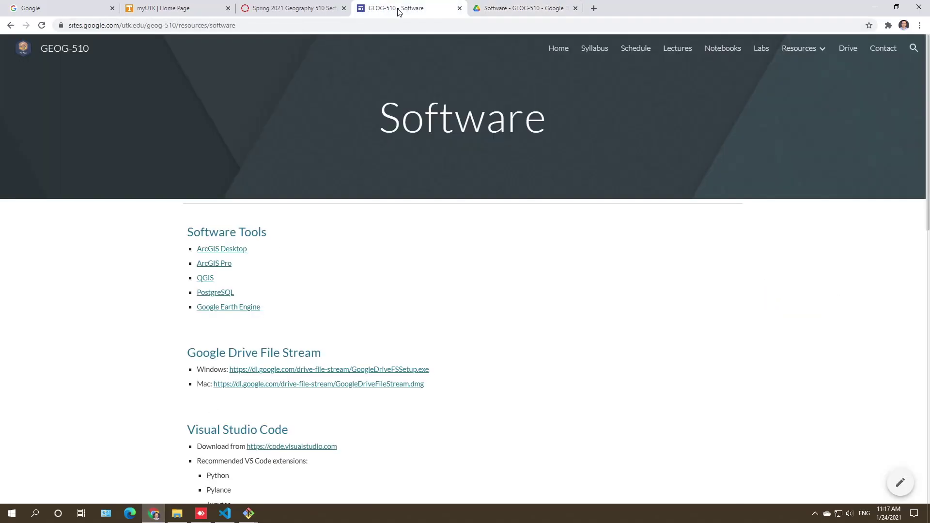
{"action": "mouse_move", "coordinate": [810, 52]}
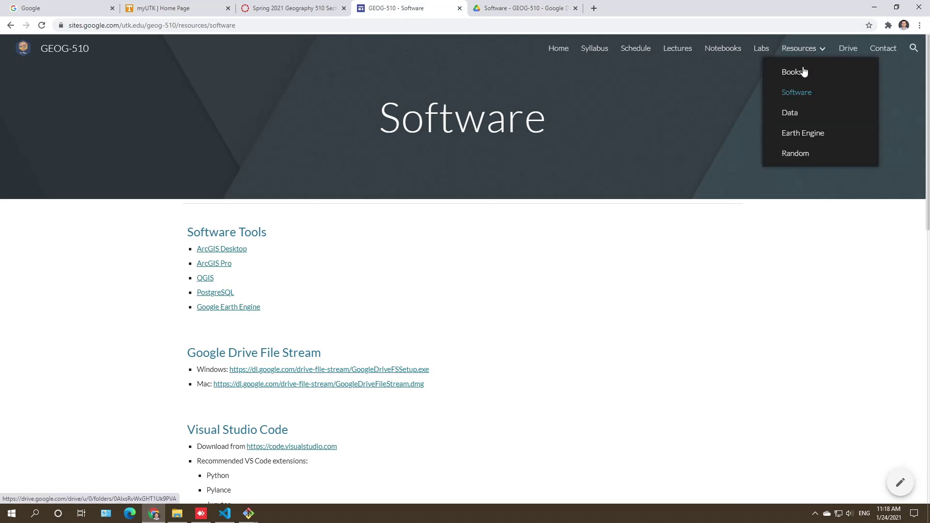
{"action": "scroll", "coordinate": [455, 302], "scroll_direction": "down", "scroll_amount": 15}
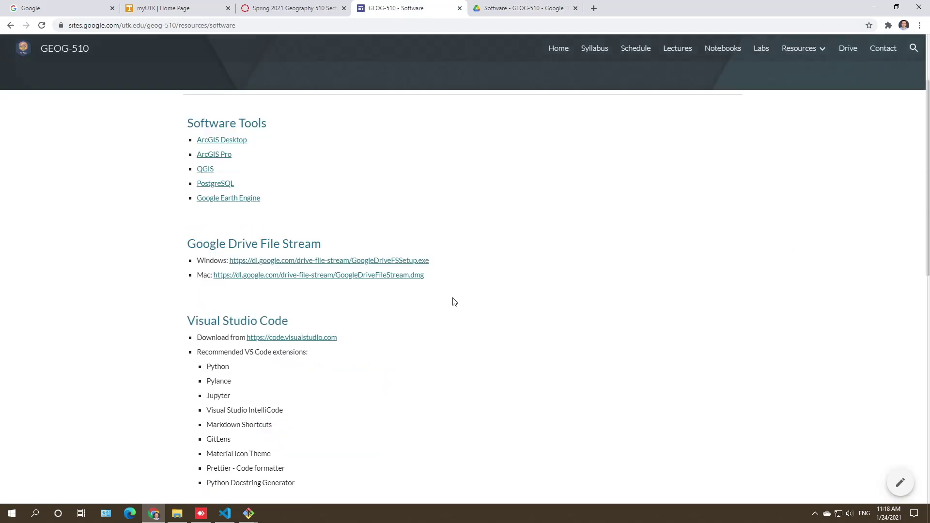
{"action": "scroll", "coordinate": [455, 301], "scroll_direction": "up", "scroll_amount": 8}
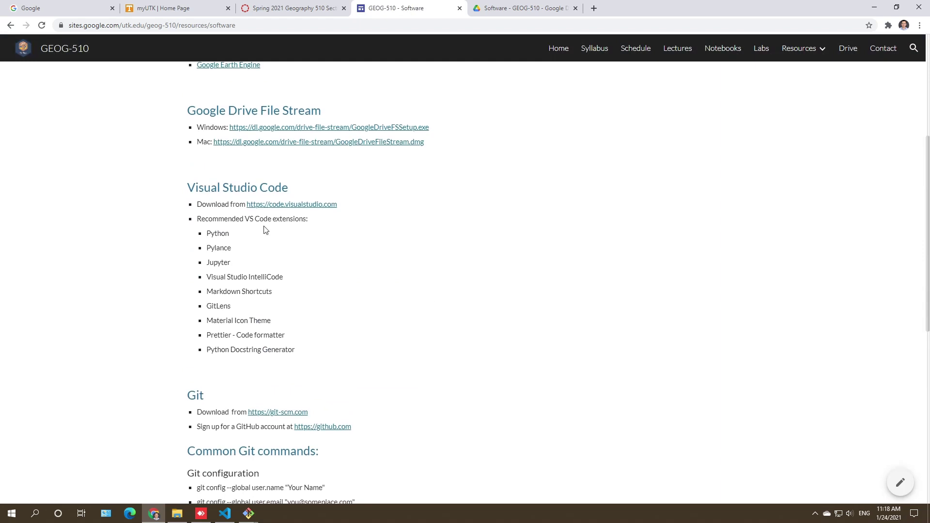
{"action": "left_click_drag", "start_coordinate": [187, 189], "coordinate": [312, 235]}
{"action": "left_click", "coordinate": [214, 230]}
{"action": "mouse_move", "coordinate": [198, 221]}
{"action": "left_mouse_down"}
{"action": "mouse_move", "coordinate": [314, 224]}
{"action": "mouse_move", "coordinate": [324, 349]}
{"action": "mouse_move", "coordinate": [298, 353]}
{"action": "mouse_move", "coordinate": [194, 229]}
{"action": "left_mouse_up"}
{"action": "left_click", "coordinate": [284, 265]}
{"action": "double_click", "coordinate": [218, 234]}
Step: Return to Visual Studio Code, view the installed Python extension's details and enlarge the Recommended section of the extensions list
{"action": "left_click", "coordinate": [248, 514]}
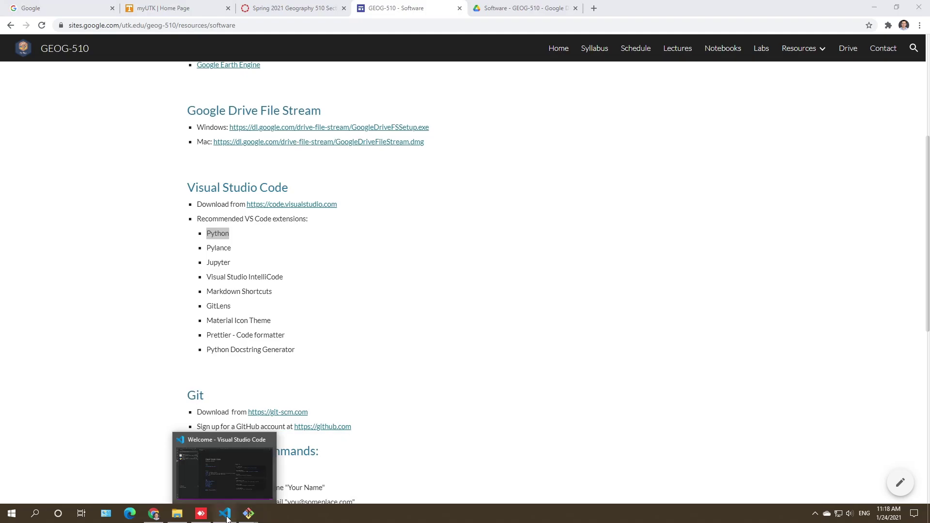
{"action": "left_click", "coordinate": [227, 517]}
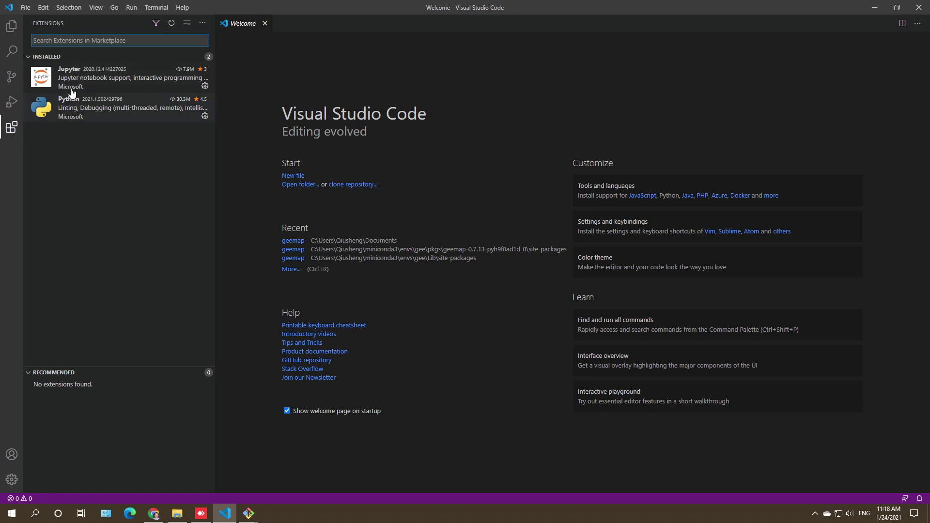
{"action": "left_click", "coordinate": [73, 110]}
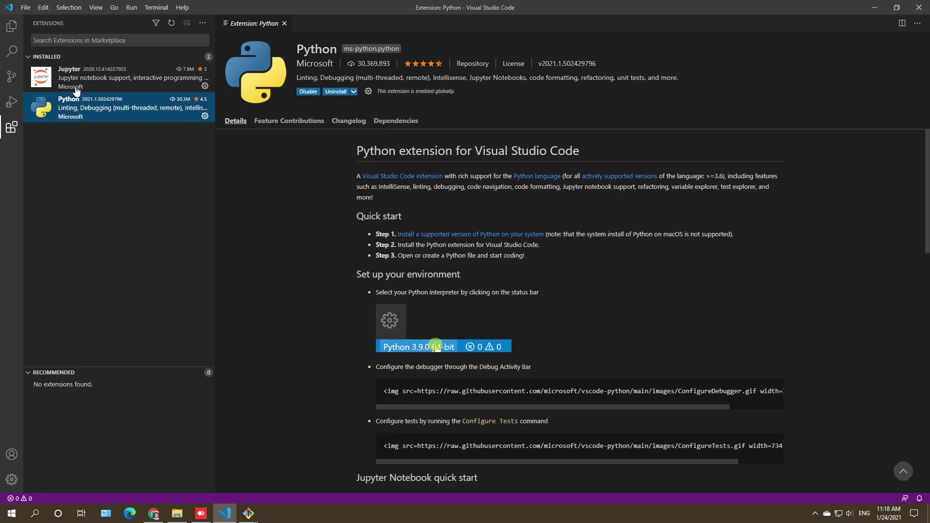
{"action": "left_click", "coordinate": [202, 24]}
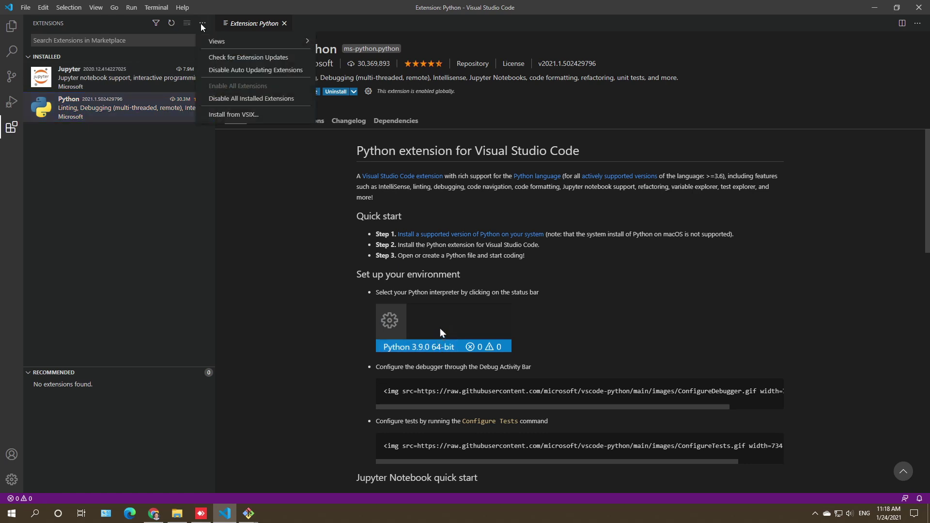
{"action": "left_click", "coordinate": [166, 106]}
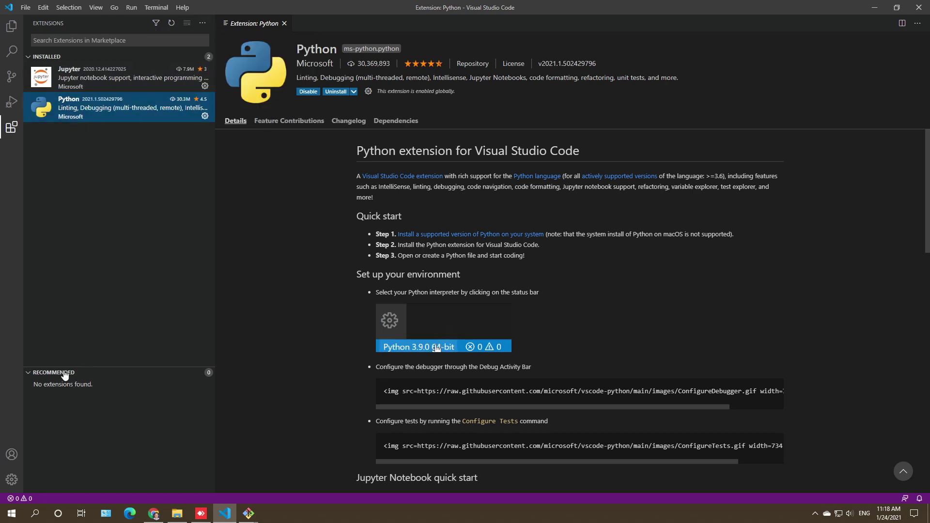
{"action": "left_click_drag", "start_coordinate": [63, 367], "coordinate": [72, 331]}
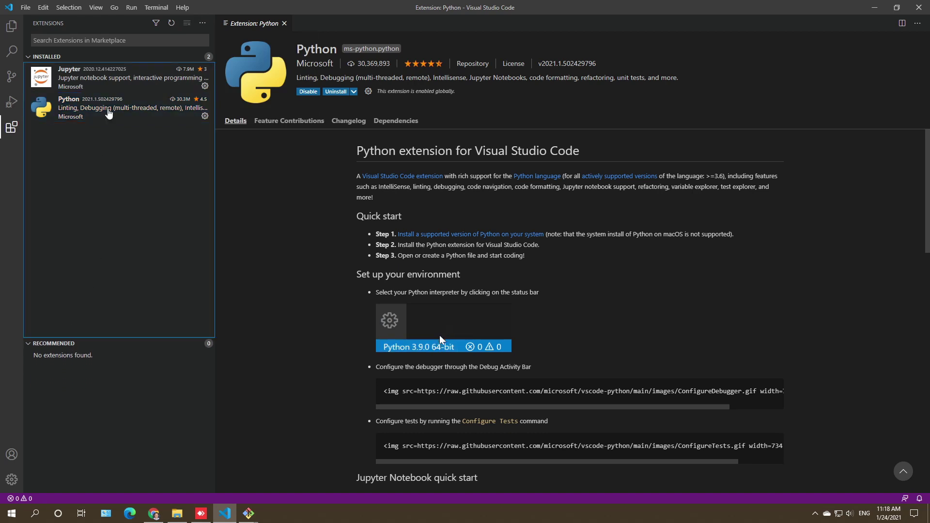
Step: Search the extension marketplace for "PYTHON", then uninstall and reinstall Microsoft's Python extension
{"action": "left_click", "coordinate": [69, 40]}
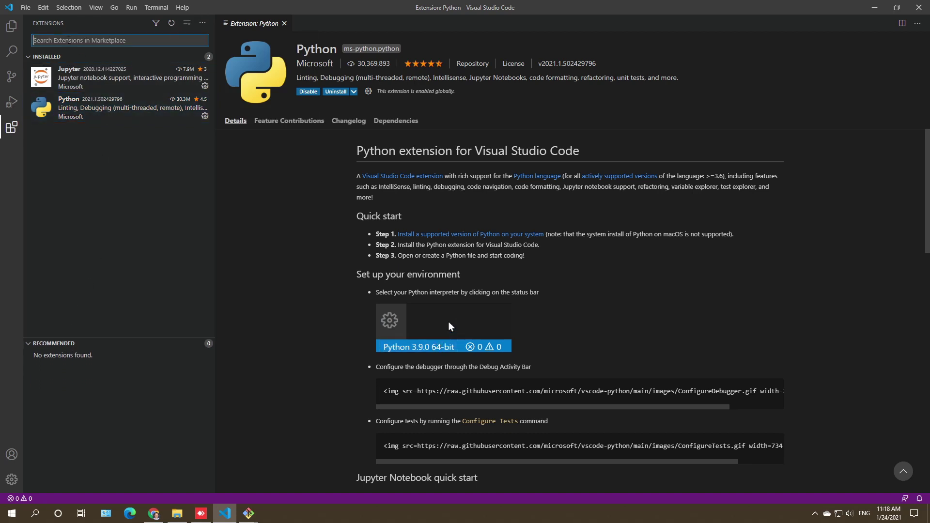
{"action": "type", "text": "PYTHON"}
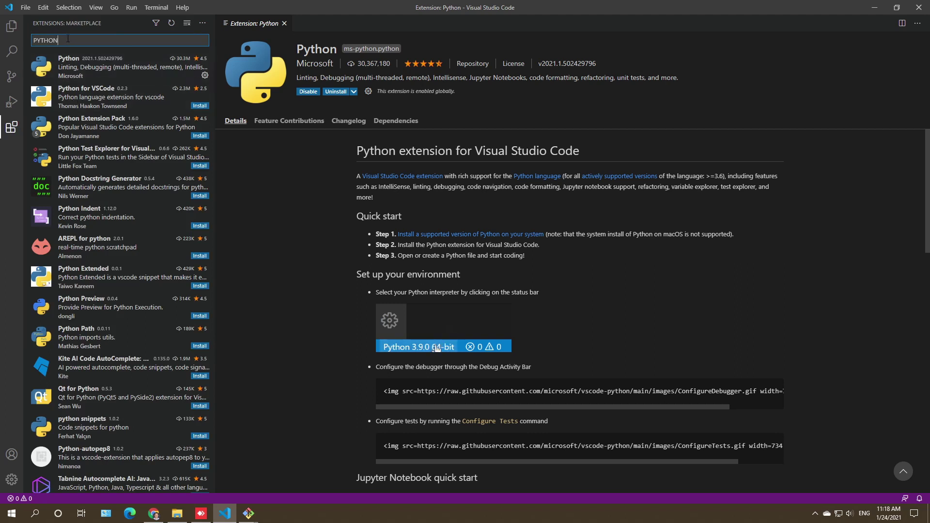
{"action": "left_click", "coordinate": [70, 69]}
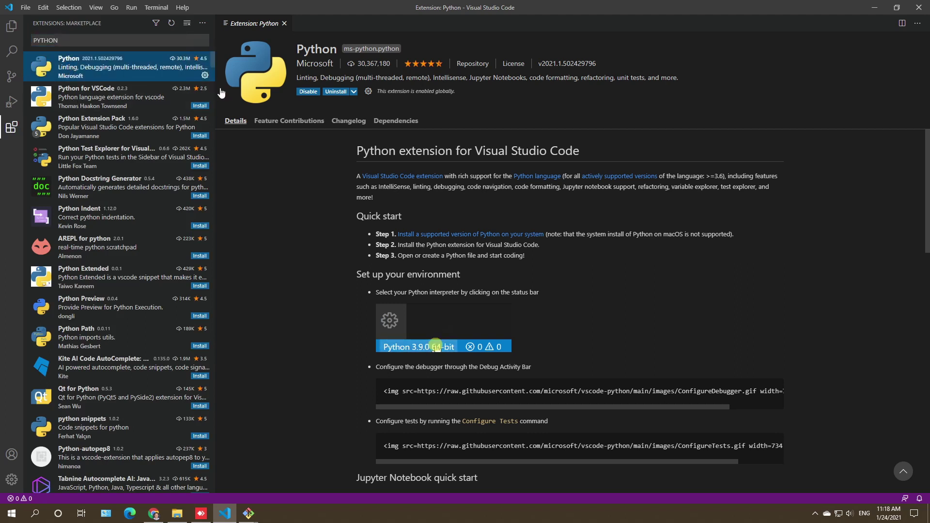
{"action": "left_click", "coordinate": [337, 96]}
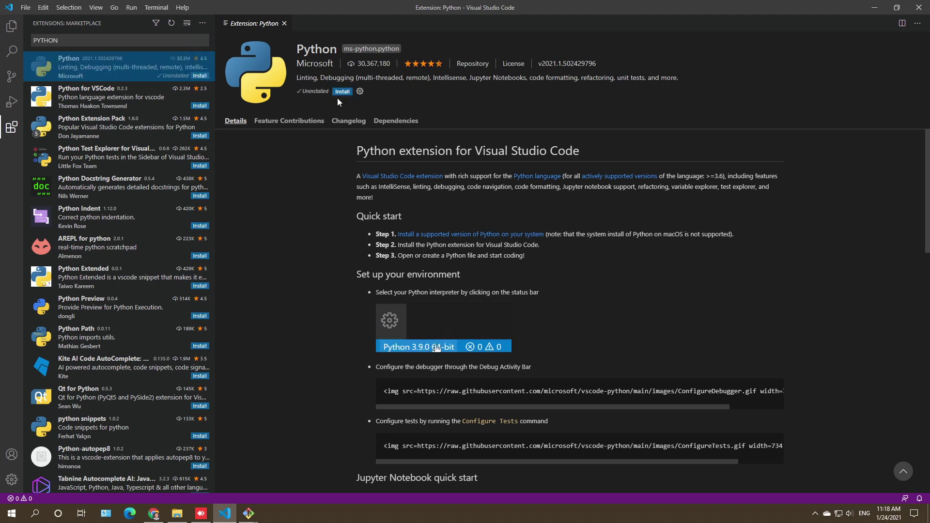
{"action": "left_click", "coordinate": [342, 92]}
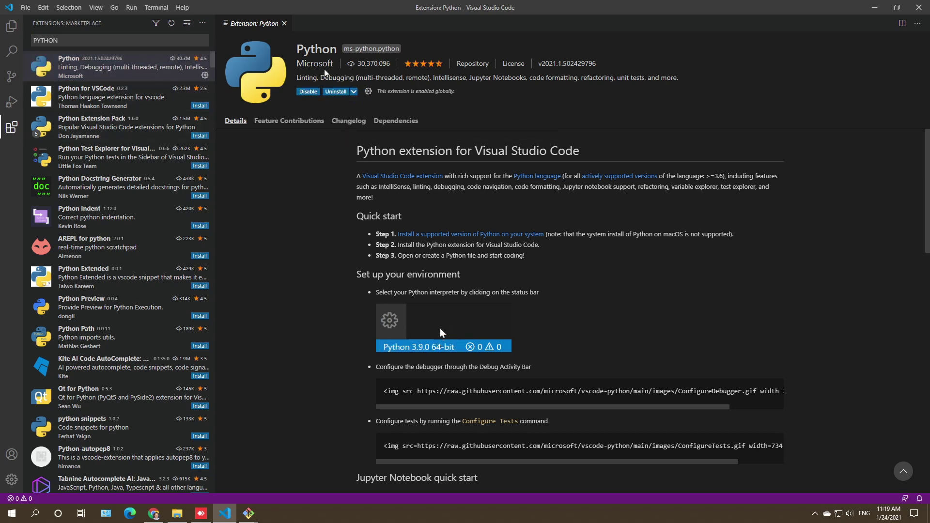
{"action": "left_click_drag", "start_coordinate": [358, 62], "coordinate": [393, 67]}
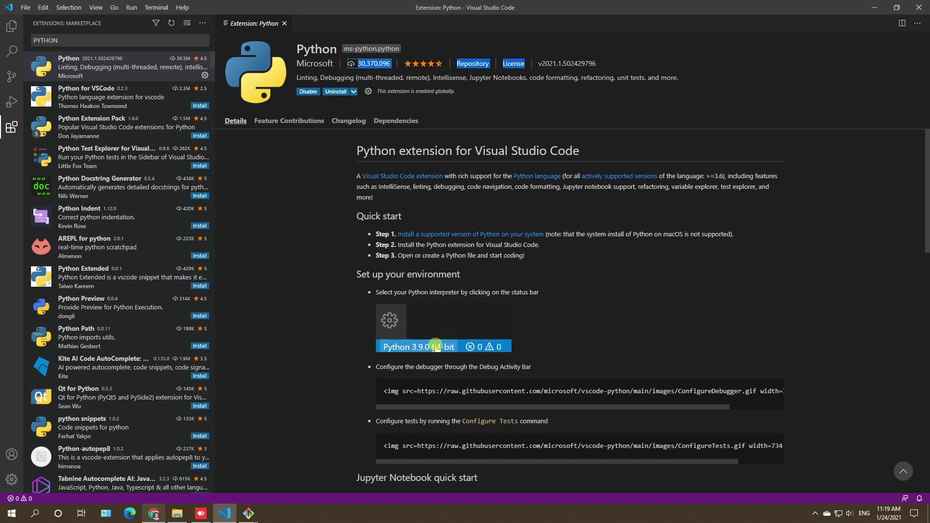
Step: Take the name Pylance from the course page in Chrome and install Microsoft's Pylance extension in Visual Studio Code
{"action": "left_click", "coordinate": [155, 515]}
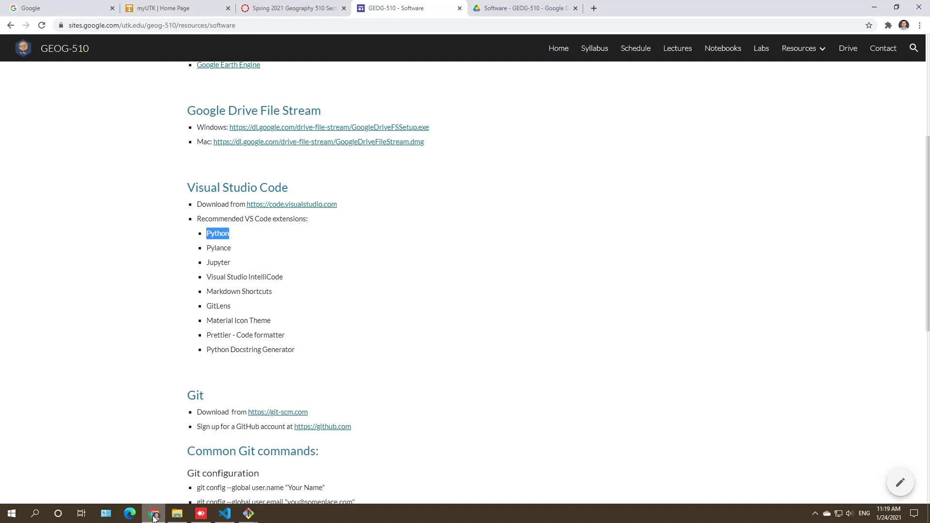
{"action": "double_click", "coordinate": [221, 248]}
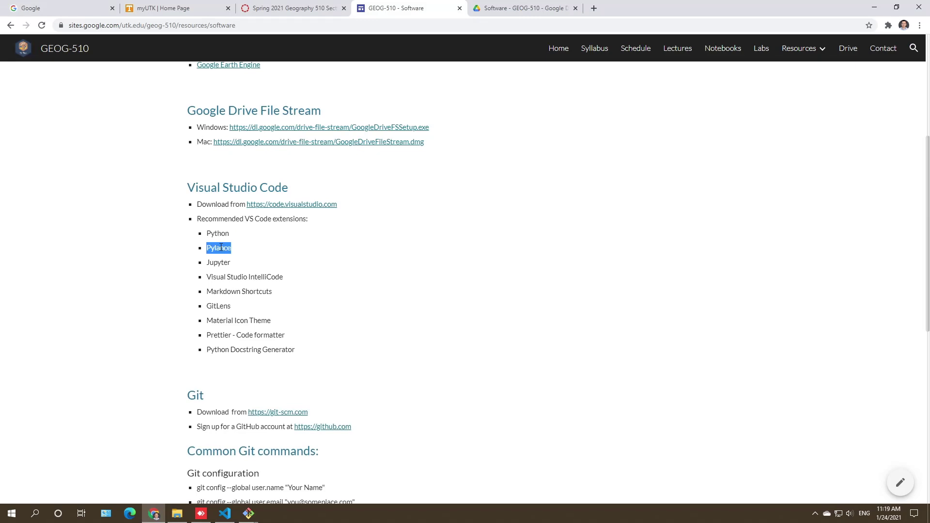
{"action": "left_click", "coordinate": [875, 7]}
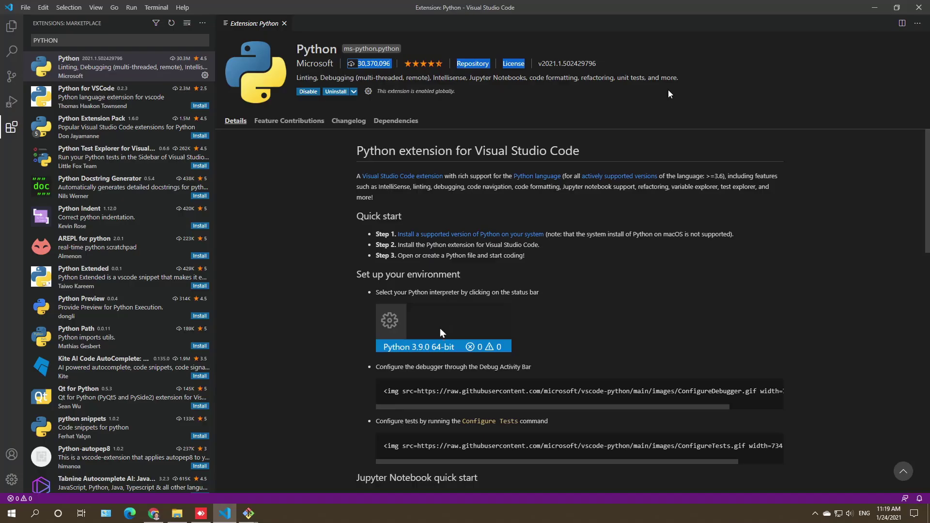
{"action": "double_click", "coordinate": [81, 40]}
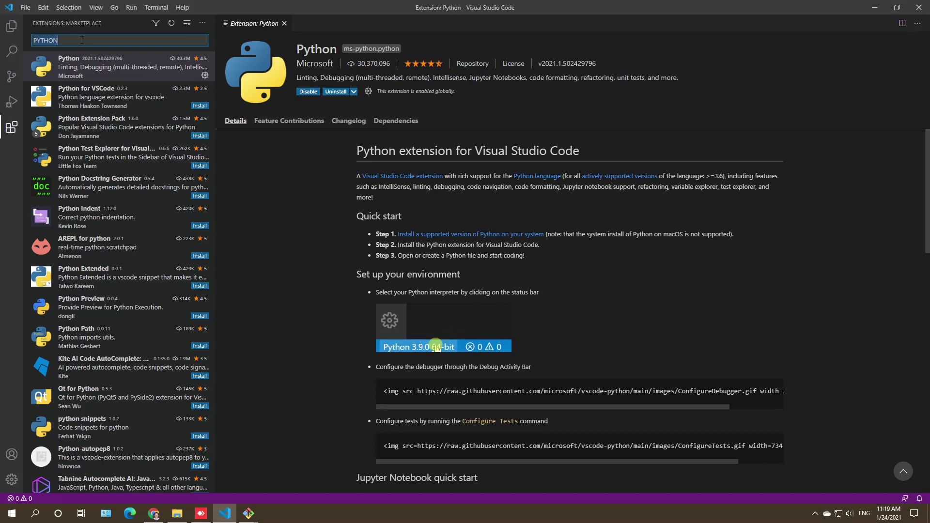
{"action": "type", "text": "Pylance"}
{"action": "left_click", "coordinate": [98, 75]}
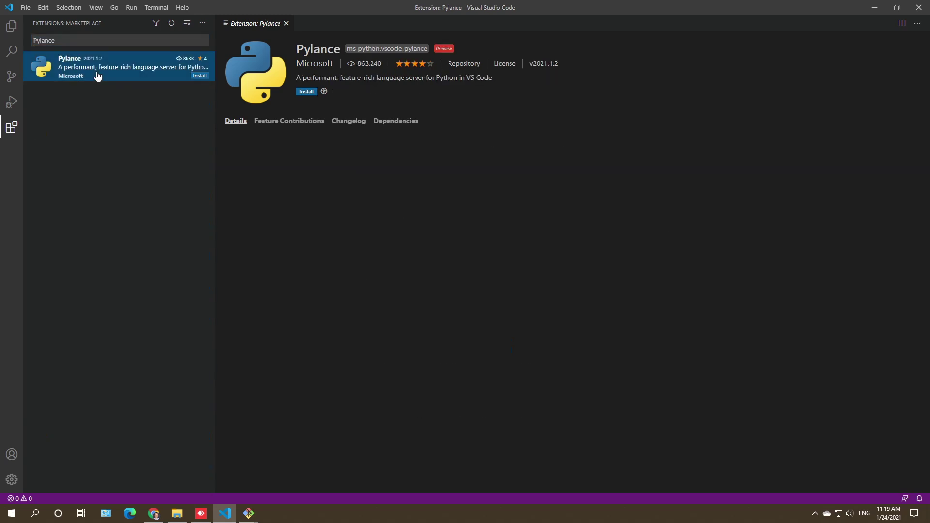
{"action": "left_click", "coordinate": [307, 92]}
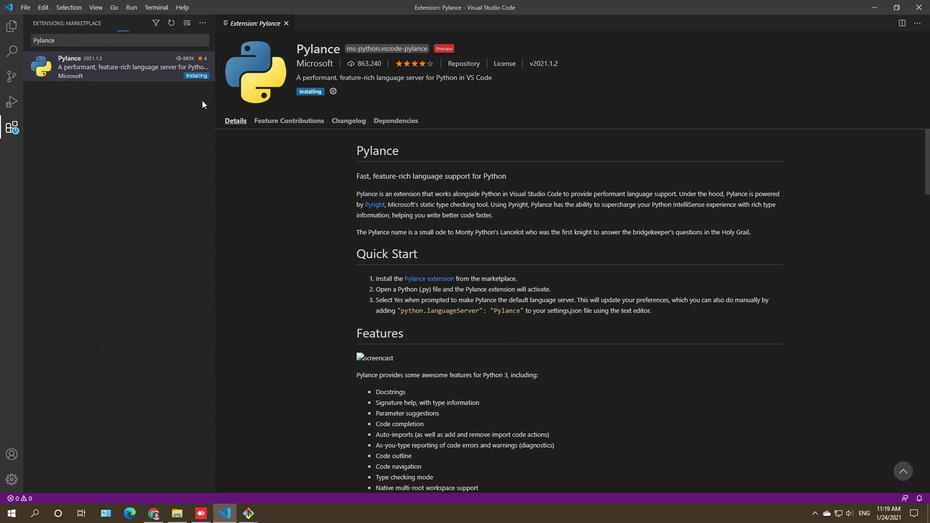
Step: Copy "Jupyter" from the course page in Chrome, search for it in Visual Studio Code's marketplace and open Microsoft's Jupyter extension details
{"action": "left_click", "coordinate": [154, 516]}
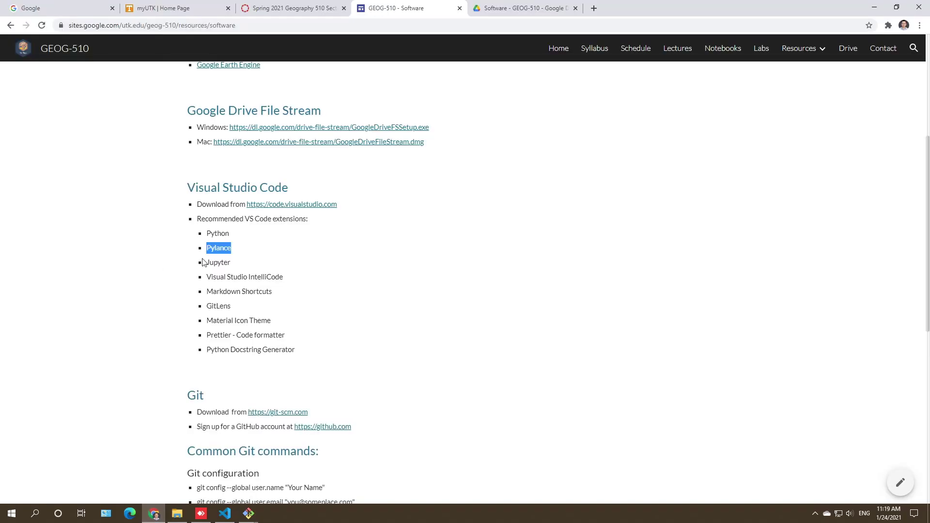
{"action": "double_click", "coordinate": [217, 262]}
{"action": "key", "text": "ctrl+c"}
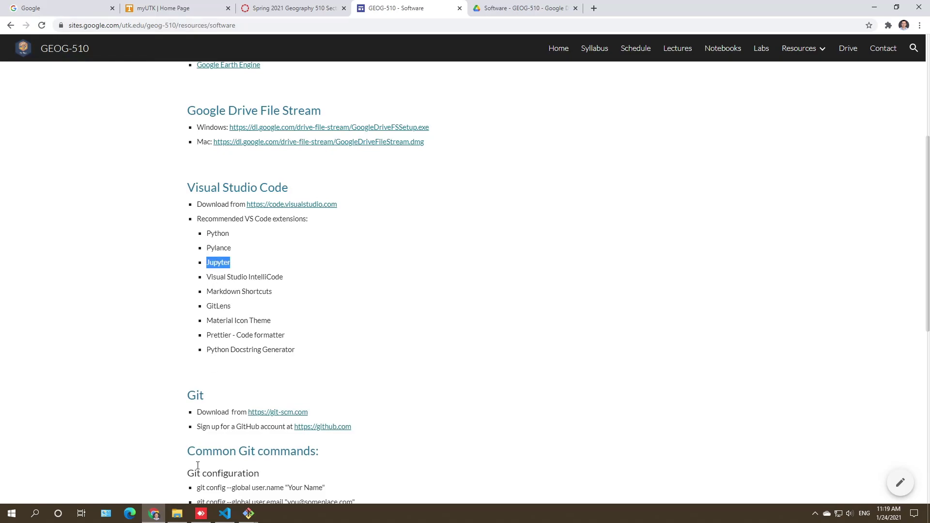
{"action": "left_click", "coordinate": [225, 513]}
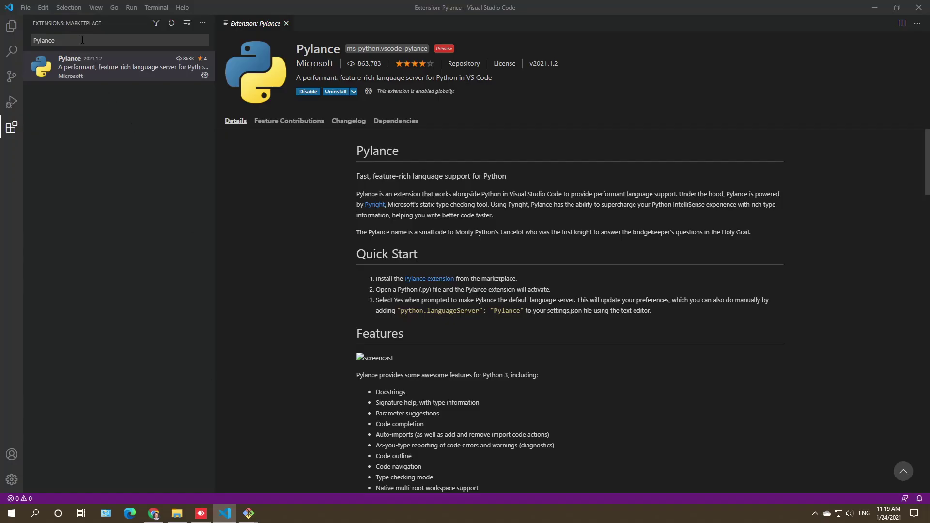
{"action": "left_click", "coordinate": [82, 40]}
{"action": "key", "text": "ctrl+a"}
{"action": "key", "text": "ctrl+v"}
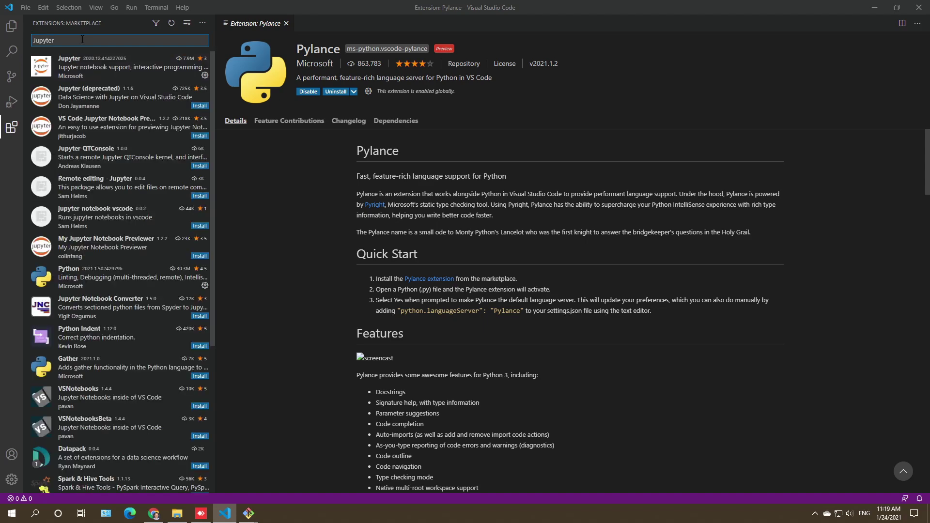
{"action": "left_click", "coordinate": [74, 65]}
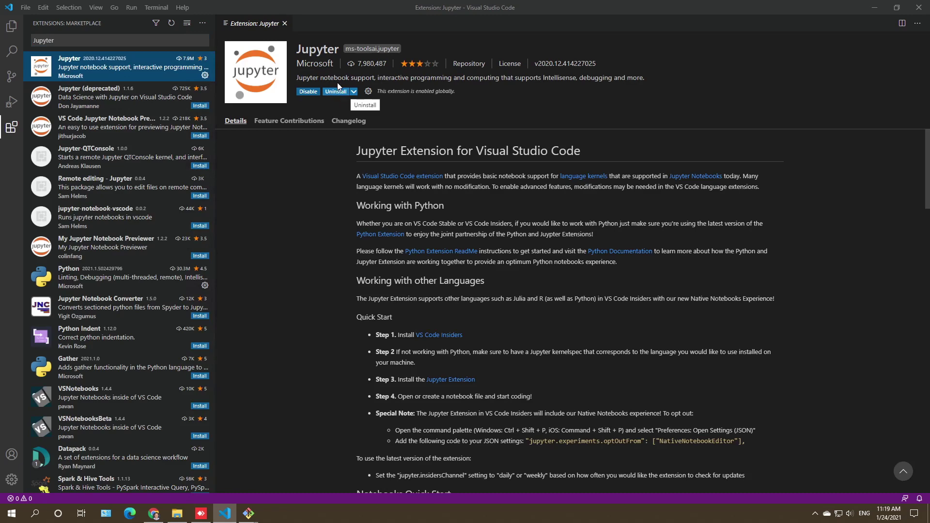
Step: Copy the name Visual Studio IntelliCode from the course page in Chrome, search for it in Visual Studio Code's marketplace and install Microsoft's extension
{"action": "left_click", "coordinate": [154, 515]}
{"action": "left_click_drag", "start_coordinate": [284, 277], "coordinate": [204, 279]}
{"action": "key", "text": "ctrl+c"}
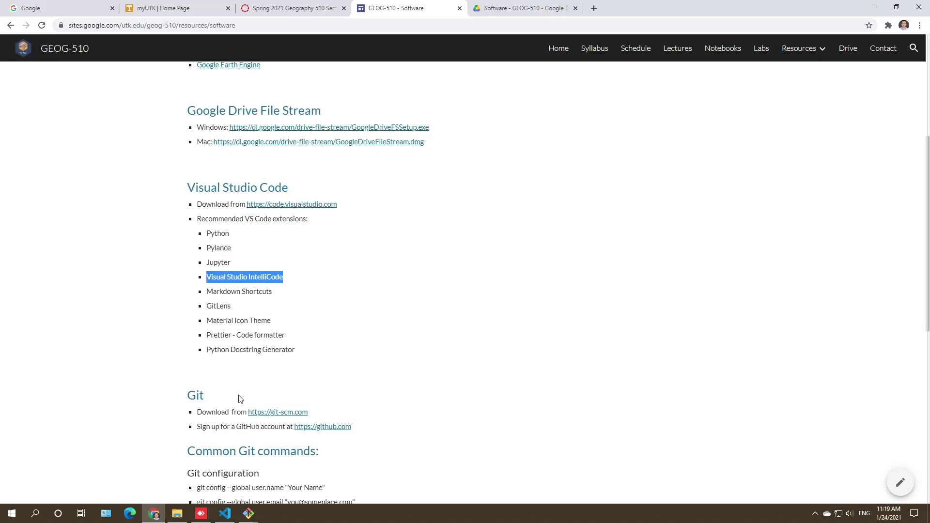
{"action": "left_click", "coordinate": [224, 514]}
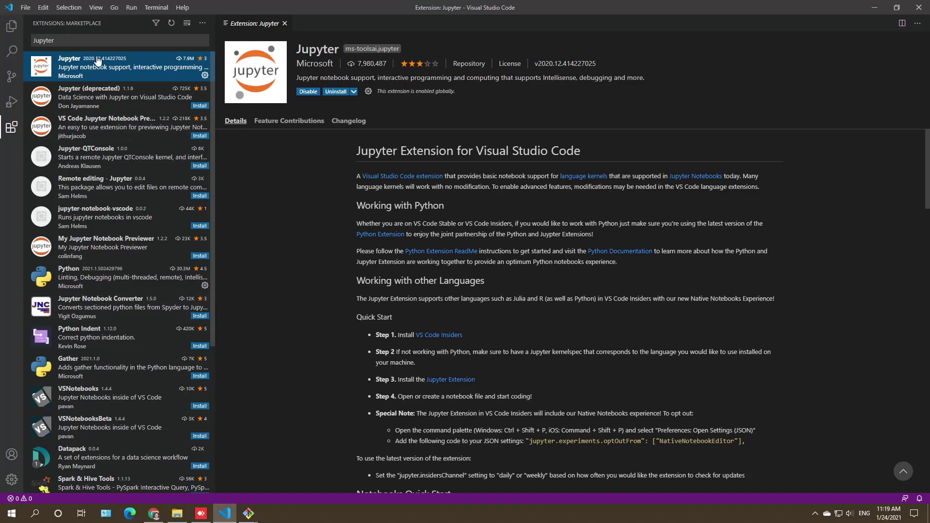
{"action": "left_click", "coordinate": [88, 41]}
{"action": "key", "text": "ctrl+a"}
{"action": "key", "text": "ctrl+v"}
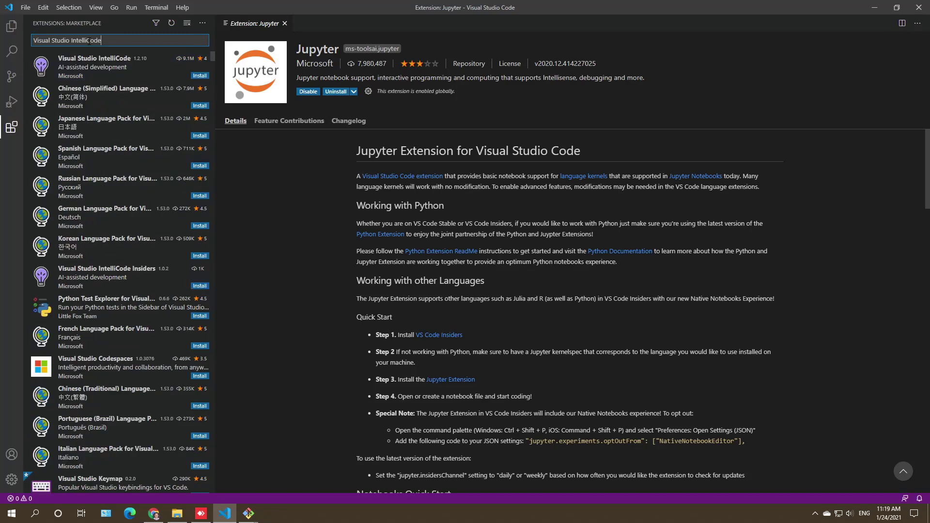
{"action": "left_click", "coordinate": [95, 63]}
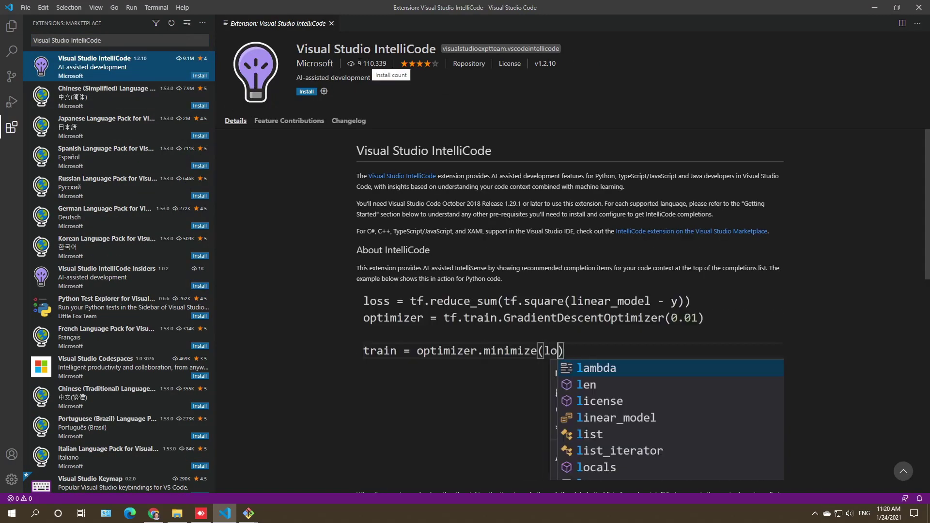
{"action": "left_click", "coordinate": [307, 90]}
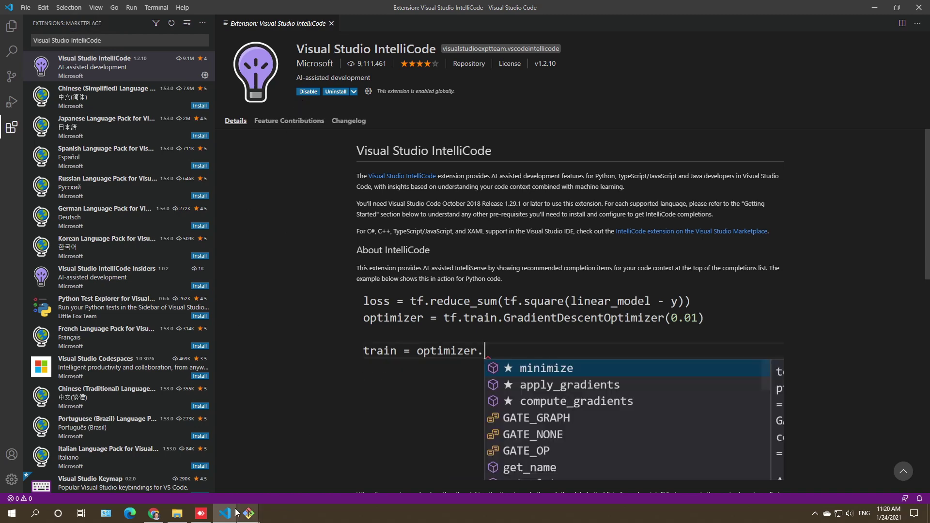
Step: Copy "Markdown Shortcuts" from the course page in Chrome and install the first matching extension in Visual Studio Code
{"action": "left_click", "coordinate": [153, 514]}
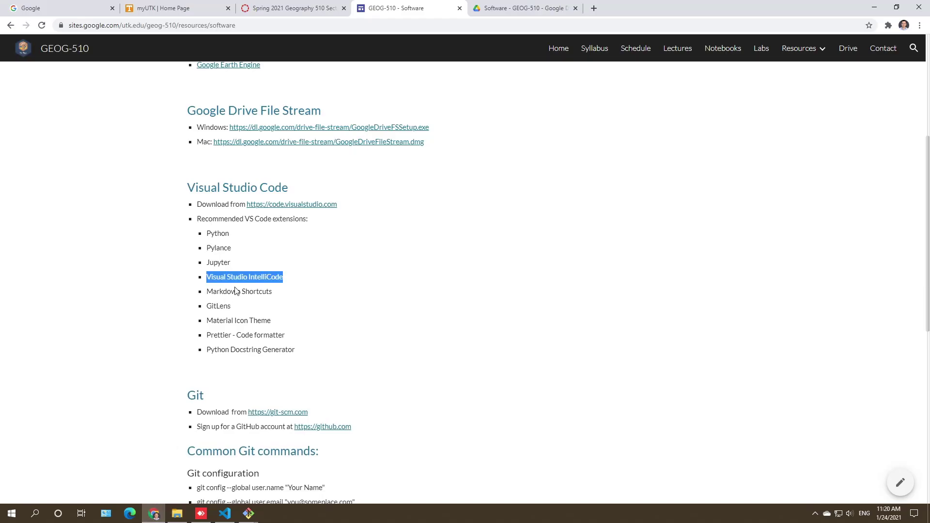
{"action": "triple_click", "coordinate": [236, 290]}
{"action": "key", "text": "ctrl+c"}
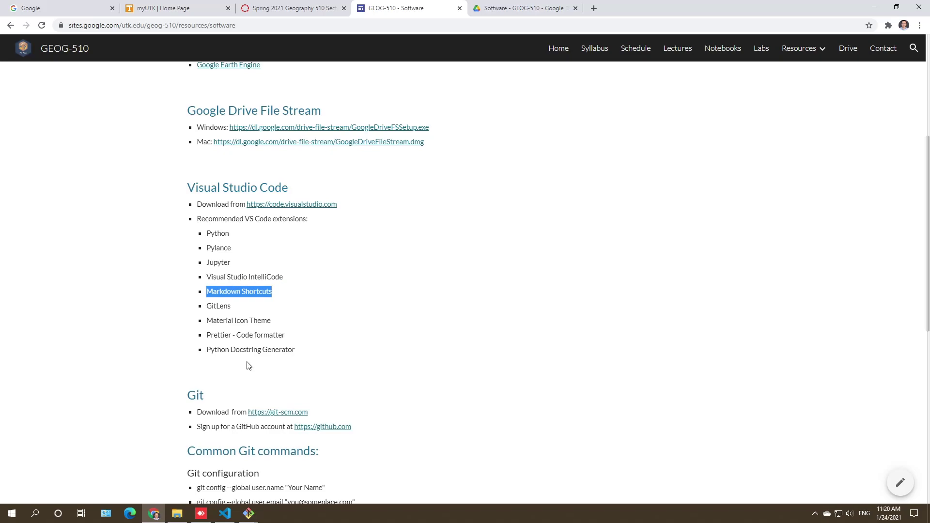
{"action": "left_click", "coordinate": [225, 513]}
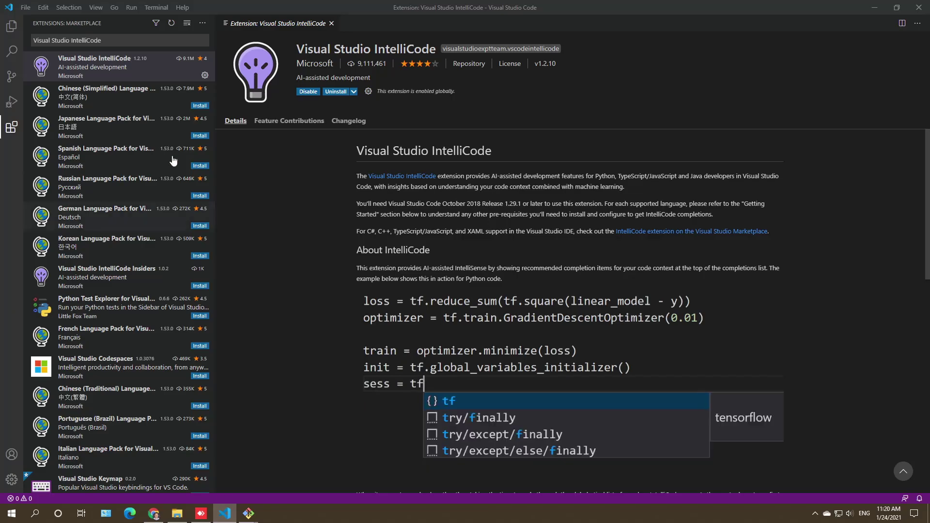
{"action": "triple_click", "coordinate": [102, 40]}
{"action": "key", "text": "ctrl+v"}
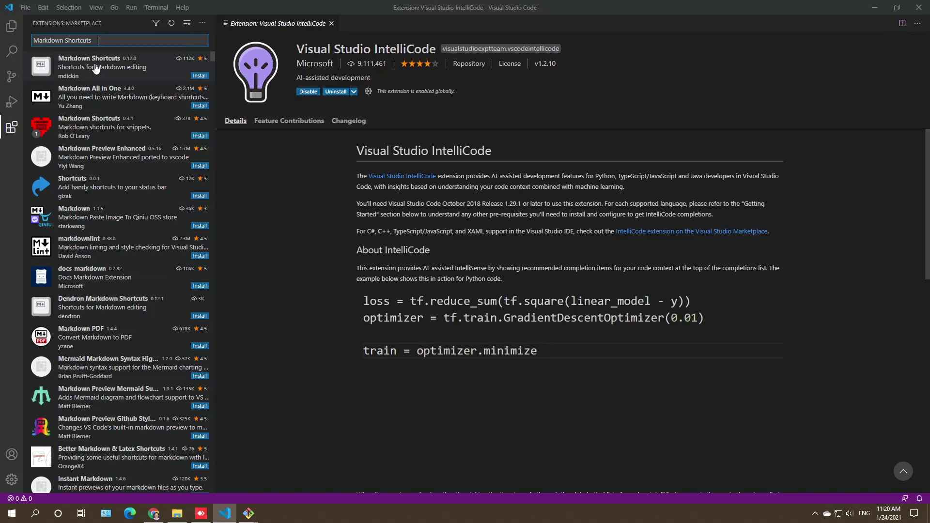
{"action": "left_click", "coordinate": [106, 79]}
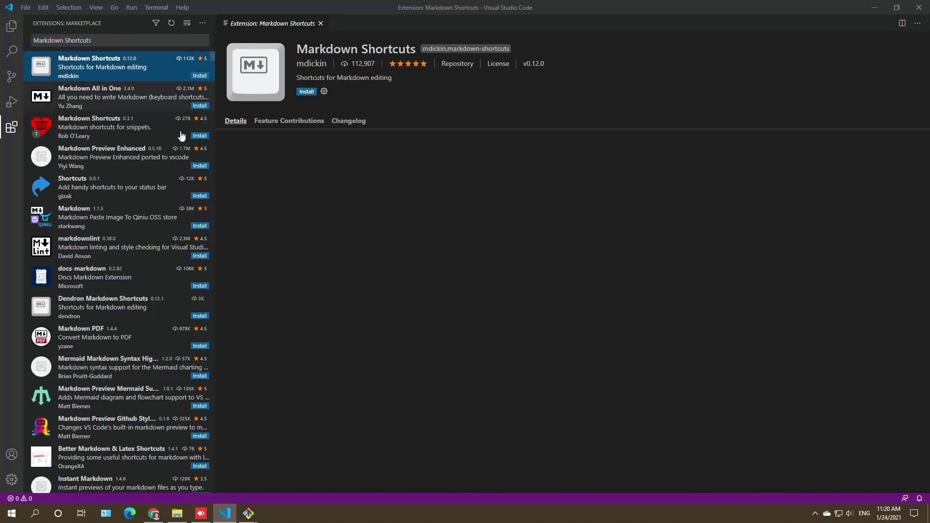
{"action": "left_click", "coordinate": [306, 91]}
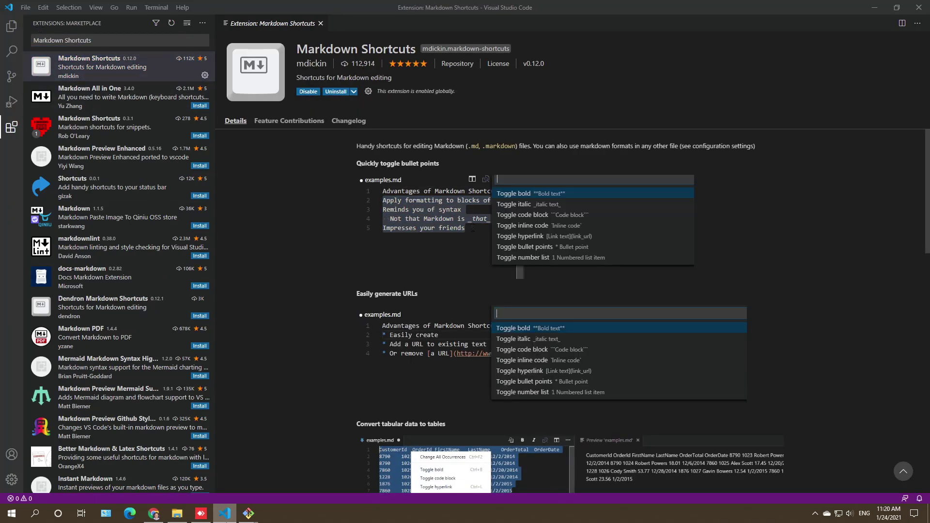
Step: Take the name GitLens from the course page in Chrome and install the "GitLens — Git supercharged" extension in Visual Studio Code
{"action": "left_click", "coordinate": [154, 513]}
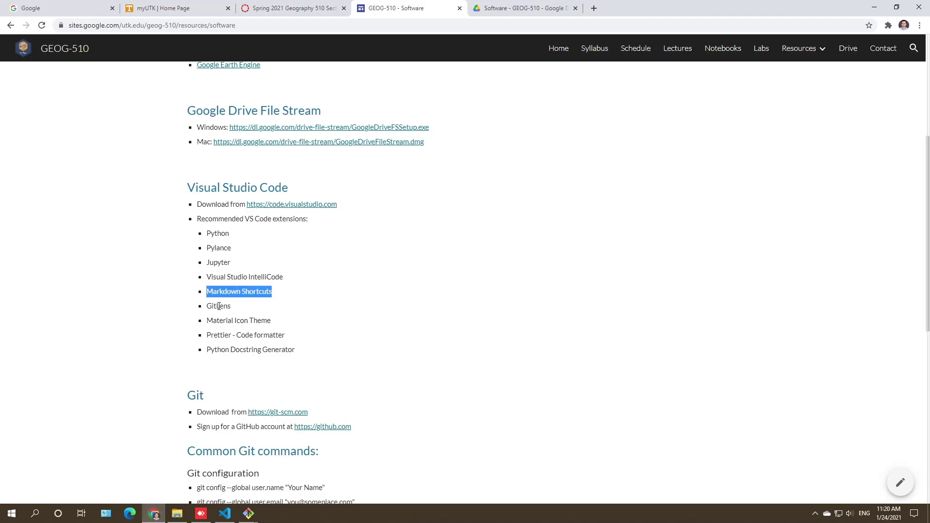
{"action": "double_click", "coordinate": [219, 306]}
{"action": "key", "text": "ctrl+c"}
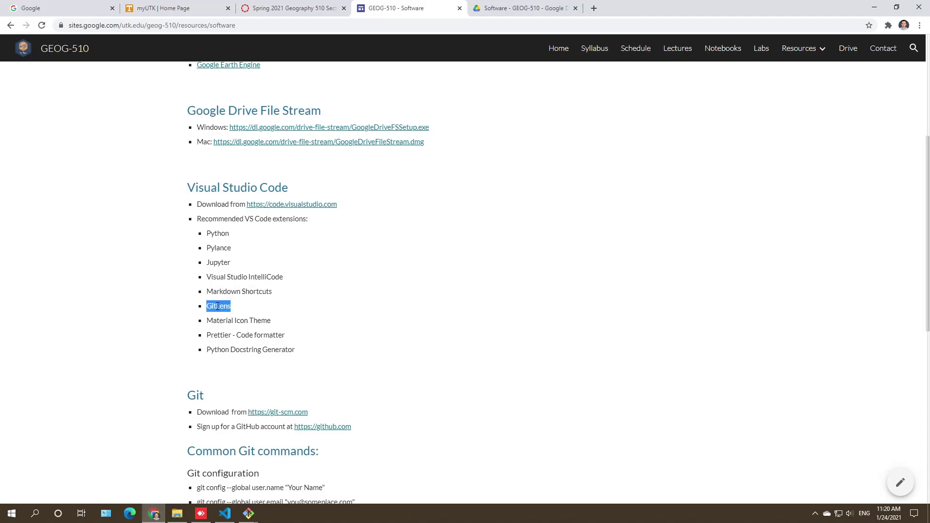
{"action": "left_click", "coordinate": [227, 515]}
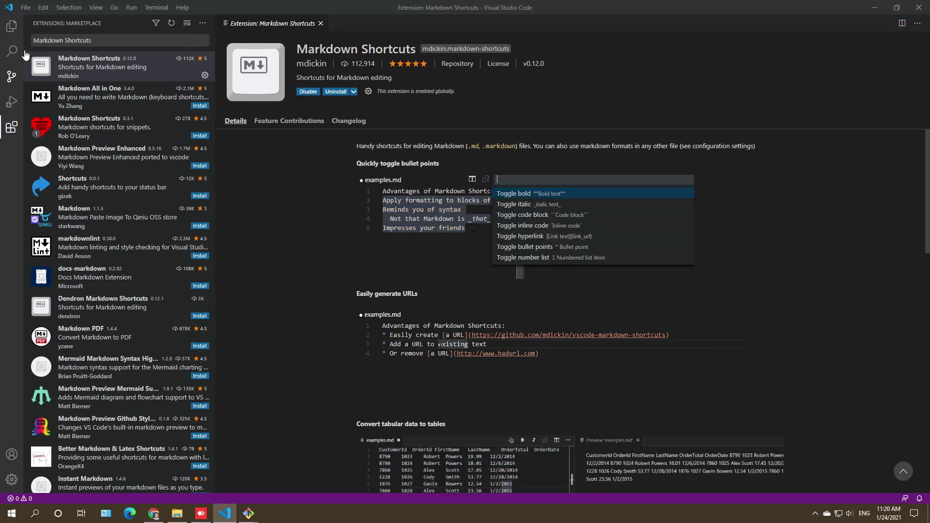
{"action": "left_click", "coordinate": [80, 40]}
{"action": "key", "text": "ctrl+a"}
{"action": "key", "text": "ctrl+v"}
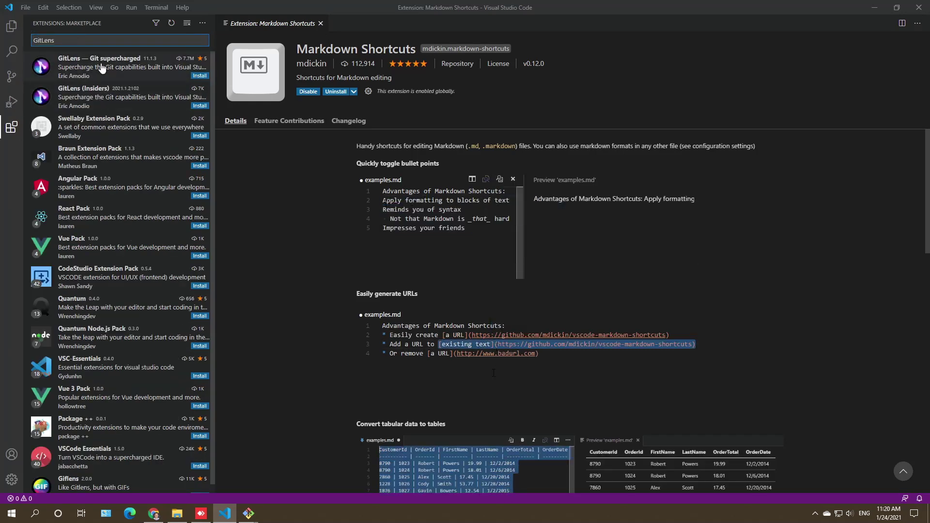
{"action": "left_click", "coordinate": [101, 67]}
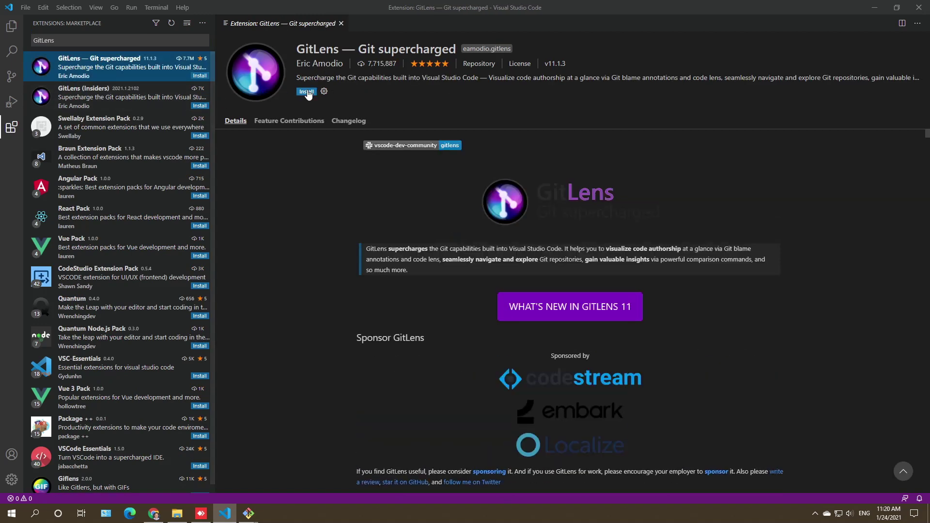
{"action": "left_click", "coordinate": [306, 91]}
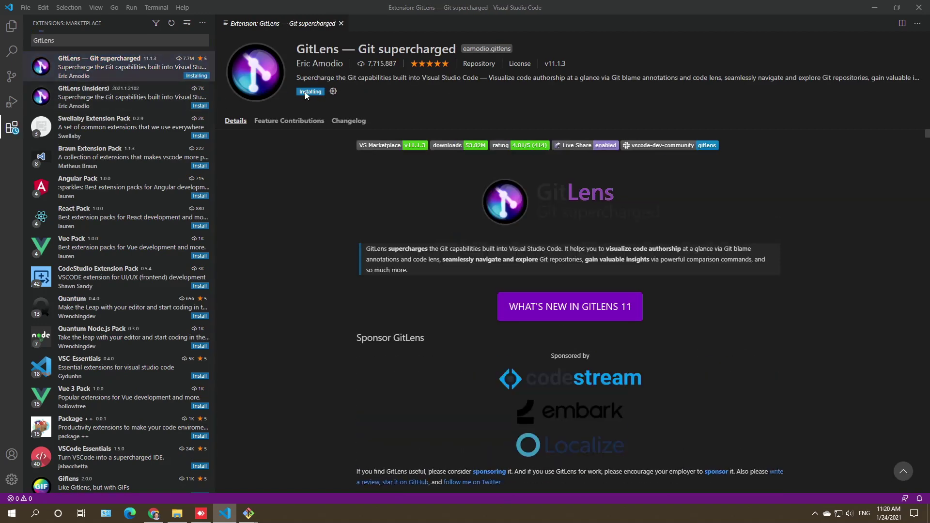
Step: Copy "Material Icon Theme" from the course page in Chrome, search for it in Visual Studio Code's marketplace and open the first result's details
{"action": "left_click", "coordinate": [154, 513]}
{"action": "left_click_drag", "start_coordinate": [274, 324], "coordinate": [205, 324]}
{"action": "key", "text": "ctrl+c"}
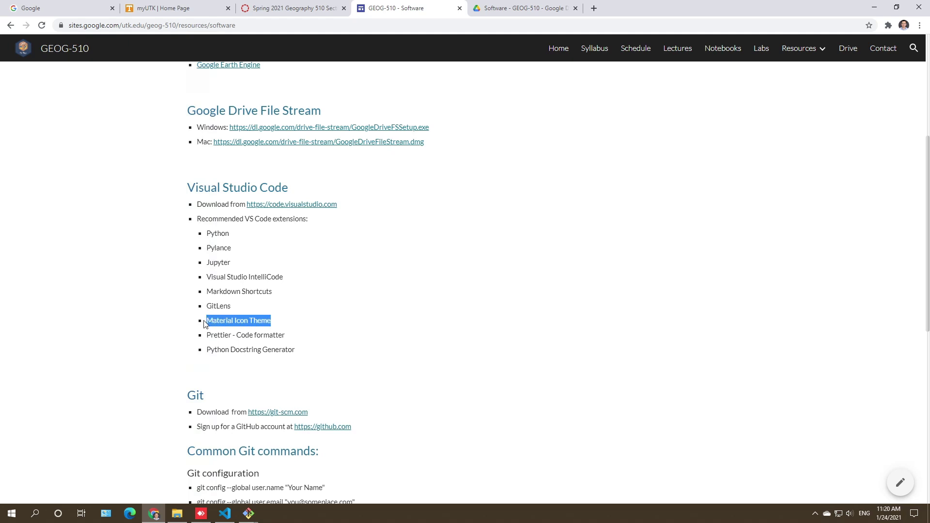
{"action": "left_click", "coordinate": [225, 513]}
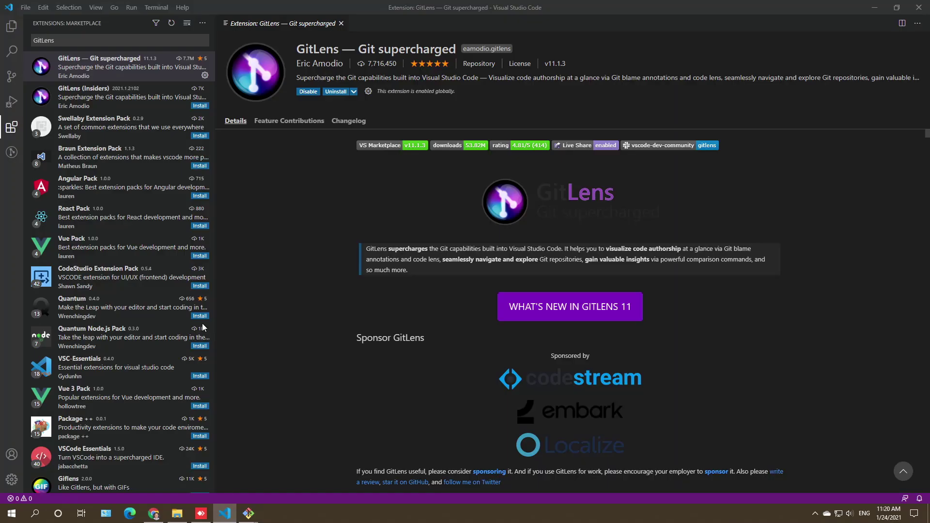
{"action": "left_click", "coordinate": [64, 39]}
{"action": "key", "text": "ctrl+a"}
{"action": "key", "text": "ctrl+v"}
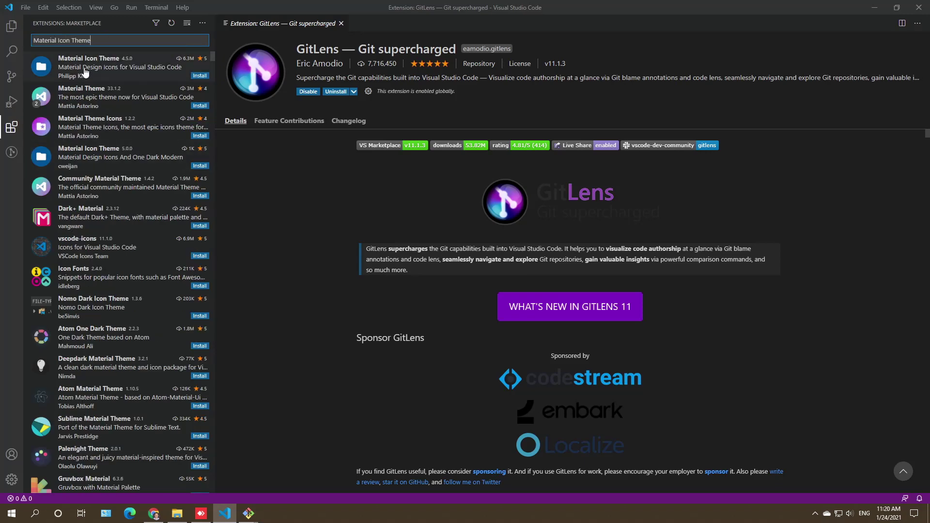
{"action": "left_click", "coordinate": [85, 72]}
Step: Look through the file icons in the Material Icon Theme details, then install the extension
{"action": "scroll", "coordinate": [371, 275], "scroll_direction": "down", "scroll_amount": 2}
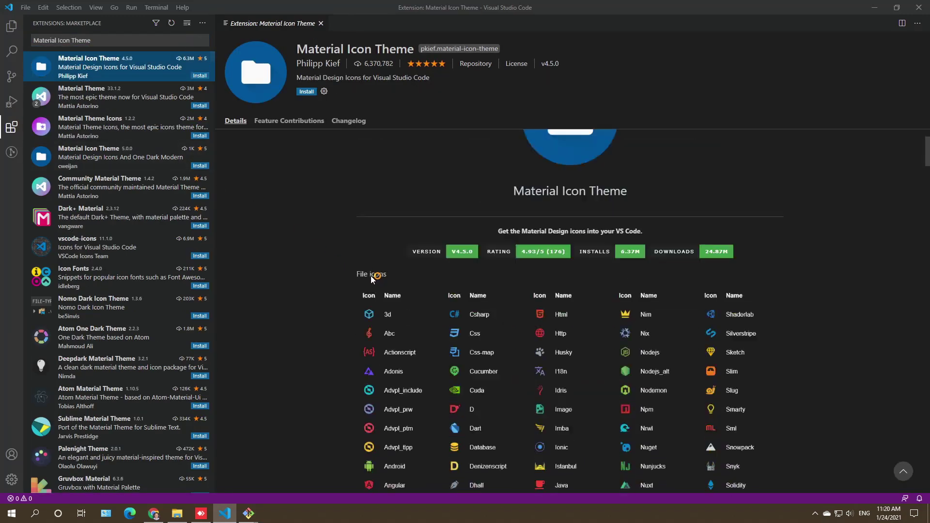
{"action": "scroll", "coordinate": [370, 275], "scroll_direction": "down", "scroll_amount": 6}
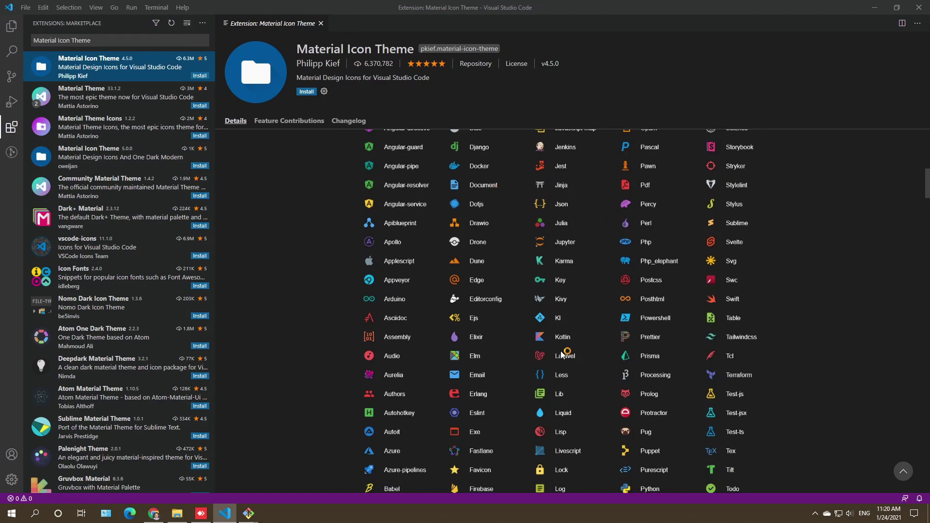
{"action": "scroll", "coordinate": [560, 350], "scroll_direction": "down", "scroll_amount": 8}
{"action": "scroll", "coordinate": [560, 350], "scroll_direction": "up", "scroll_amount": 8}
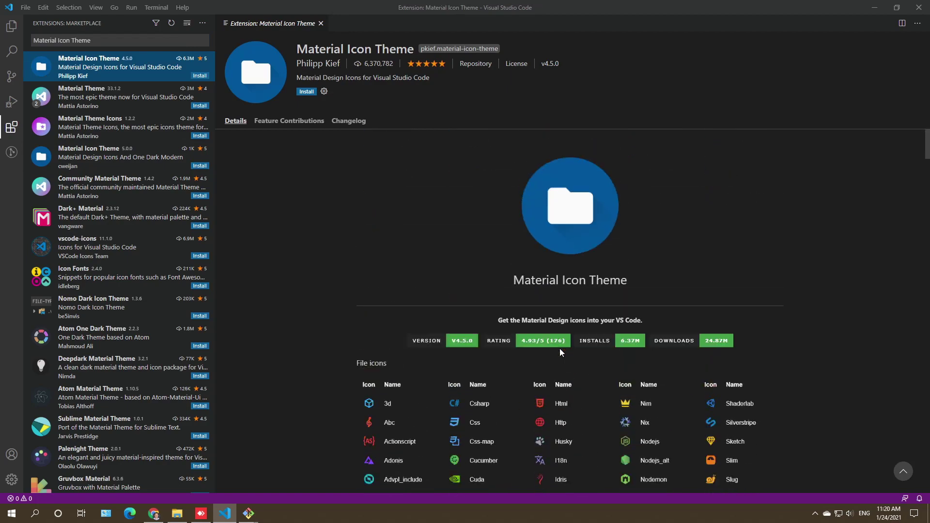
{"action": "scroll", "coordinate": [478, 273], "scroll_direction": "down", "scroll_amount": 5}
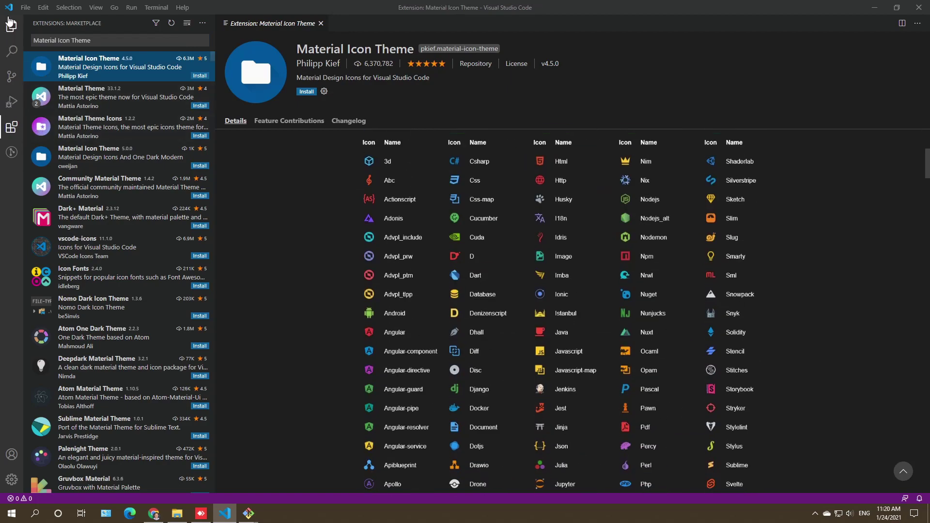
{"action": "left_click", "coordinate": [307, 92]}
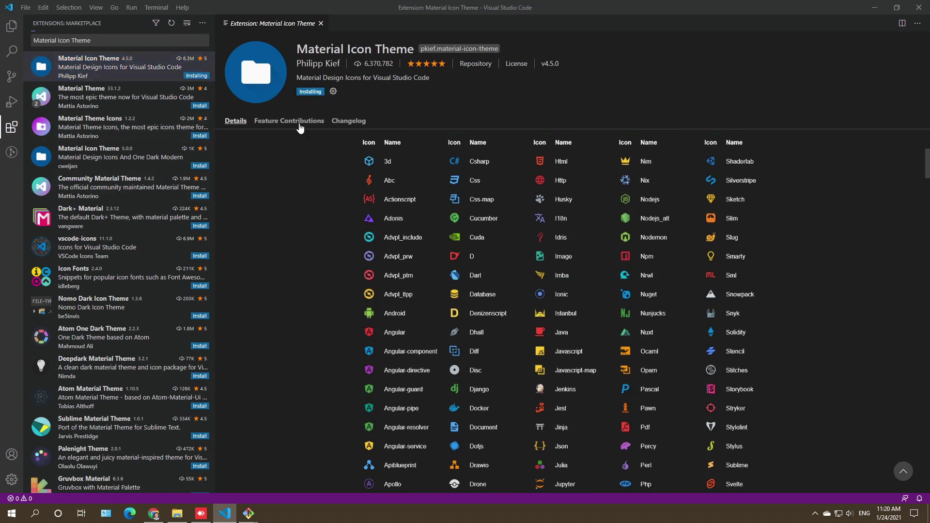
Step: Choose Material Icon Theme as Visual Studio Code's file icon theme and close the GitLens welcome page
{"action": "left_click", "coordinate": [154, 517]}
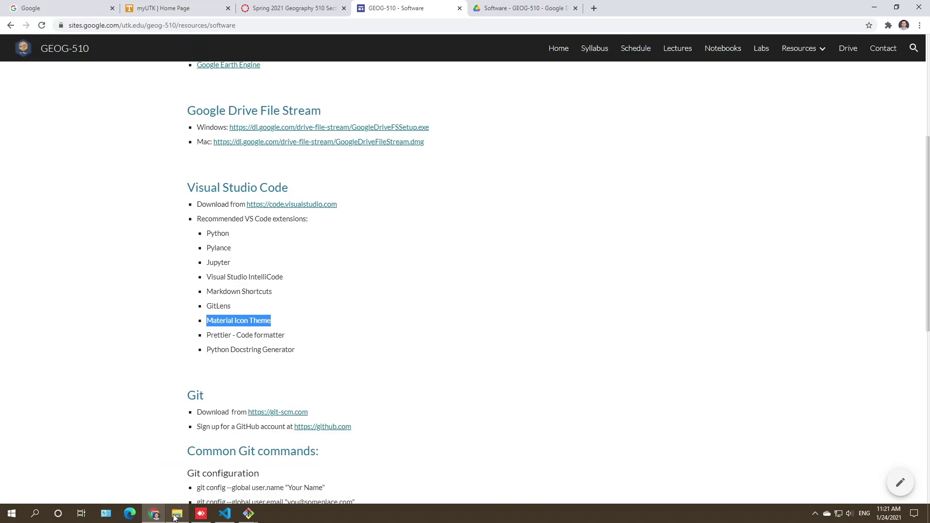
{"action": "left_click", "coordinate": [224, 515]}
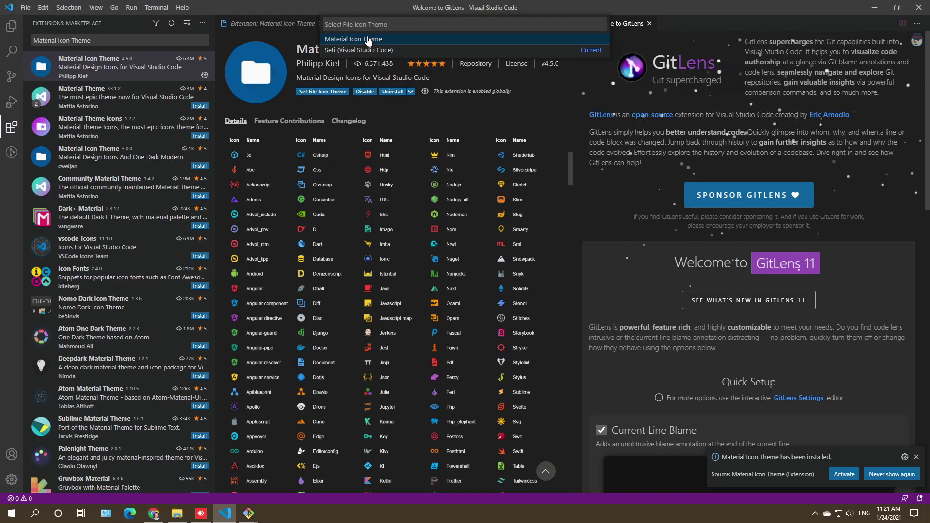
{"action": "left_click", "coordinate": [368, 40]}
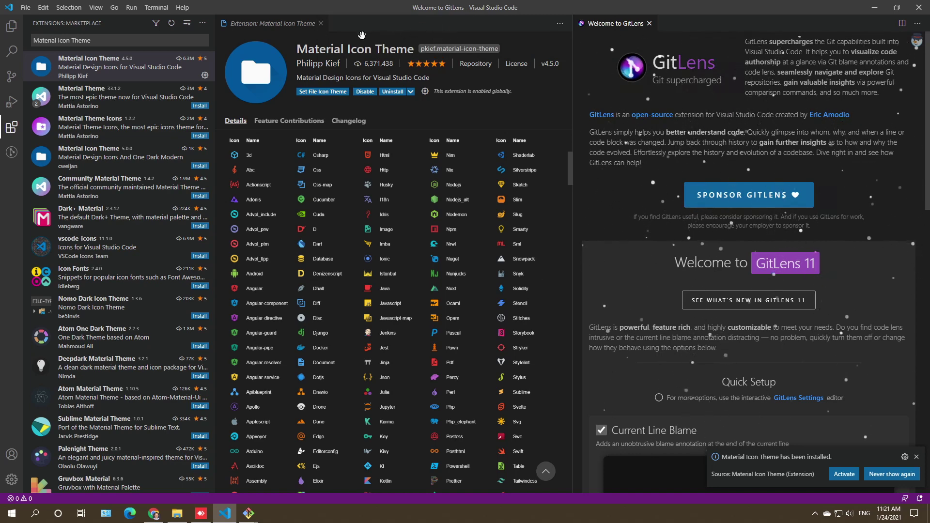
{"action": "left_click", "coordinate": [649, 24]}
Step: Copy "Prettier - Code formatter" from the course page in Chrome and install the extension published by Prettier, version 5.8.0, in Visual Studio Code
{"action": "left_click", "coordinate": [154, 514]}
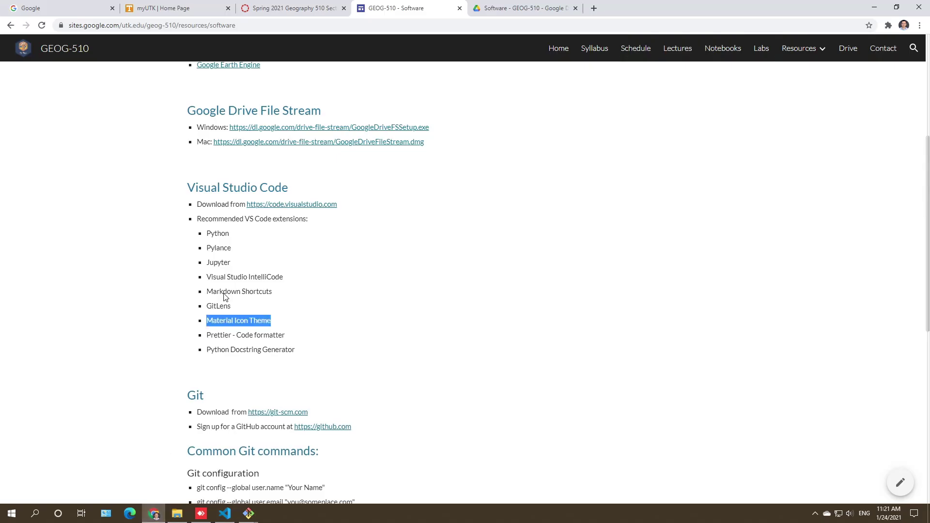
{"action": "left_click_drag", "start_coordinate": [285, 336], "coordinate": [207, 336]}
{"action": "key", "text": "ctrl+c"}
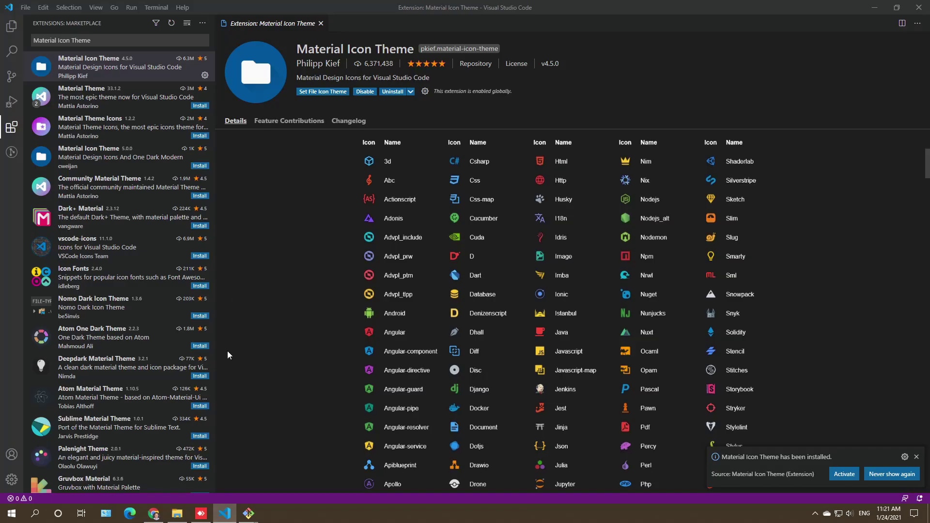
{"action": "left_click", "coordinate": [224, 514]}
{"action": "left_click", "coordinate": [87, 36]}
{"action": "key", "text": "ctrl+a"}
{"action": "key", "text": "ctrl+v"}
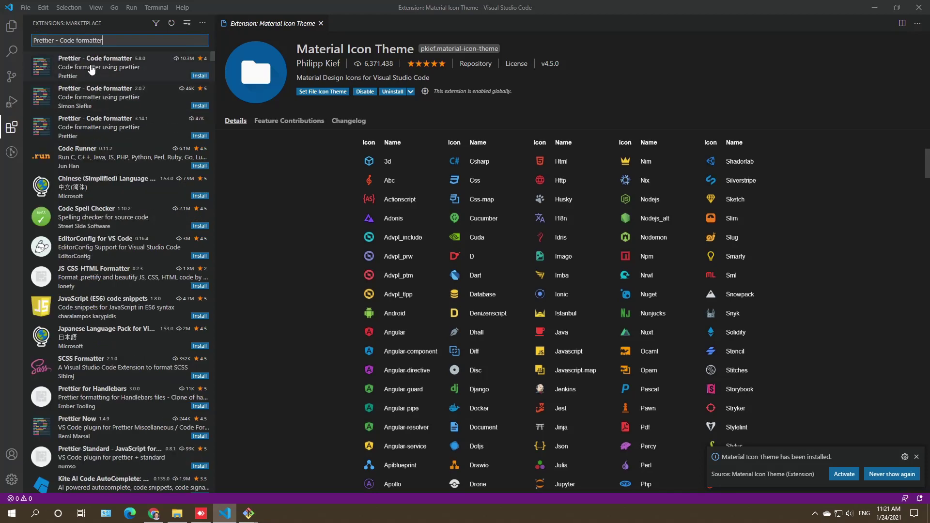
{"action": "left_click", "coordinate": [91, 69]}
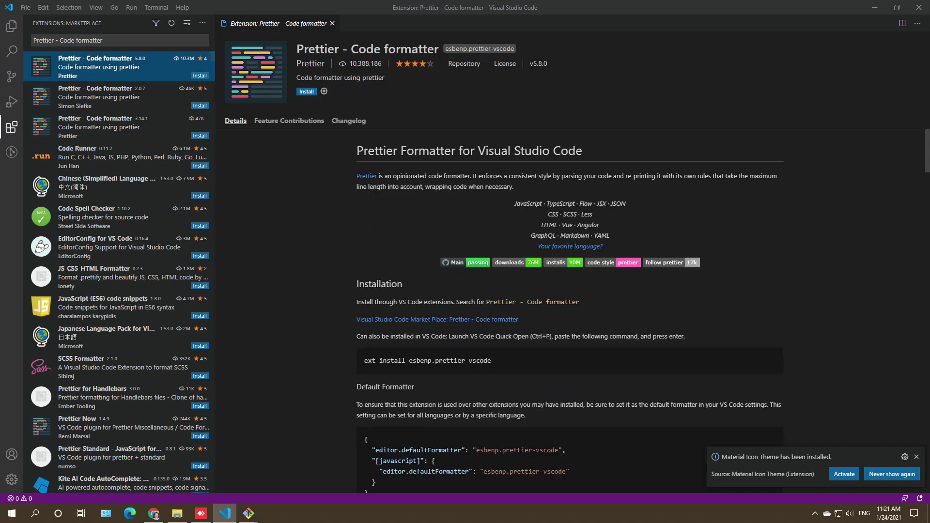
{"action": "left_click", "coordinate": [307, 92]}
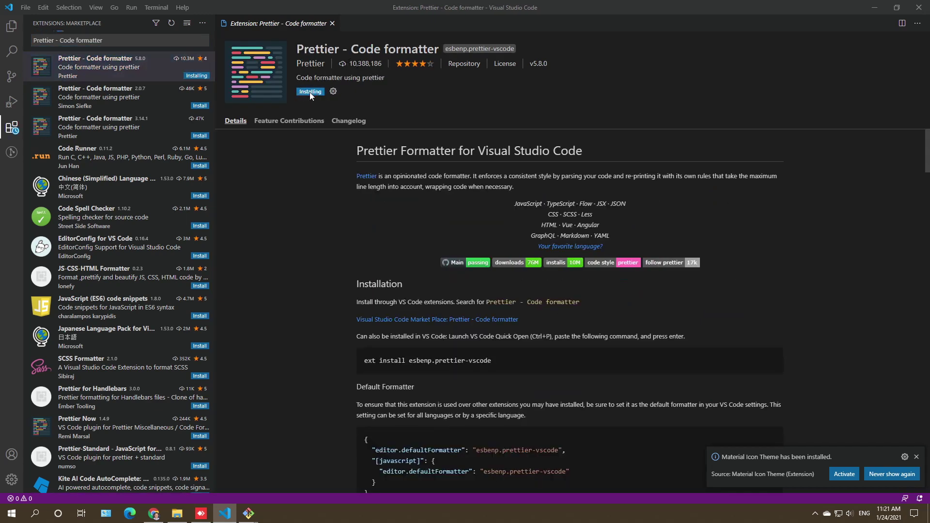
Step: Copy "Python Docstring Generator" from the course page in Chrome and install the extension published by that name, version 0.5.4, in Visual Studio Code
{"action": "left_click", "coordinate": [154, 513]}
{"action": "left_click_drag", "start_coordinate": [294, 353], "coordinate": [203, 352]}
{"action": "key", "text": "ctrl+c"}
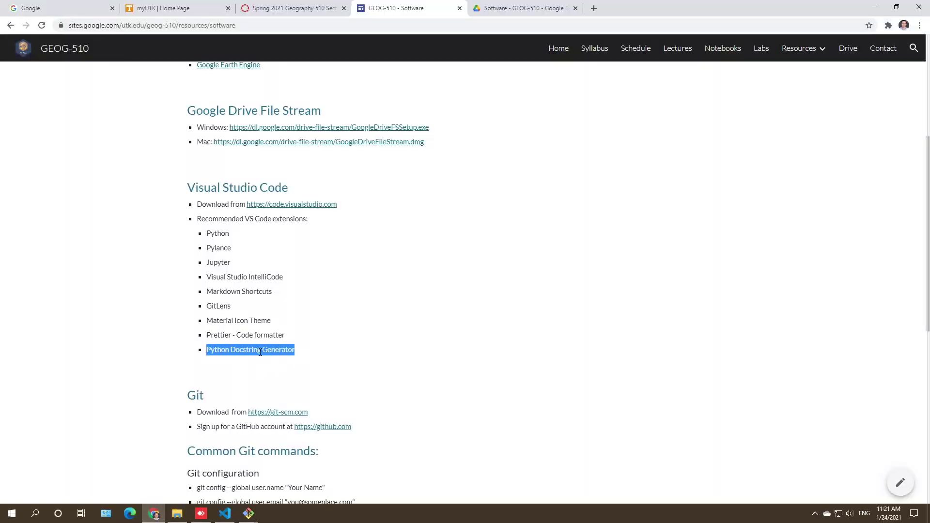
{"action": "left_click", "coordinate": [225, 513]}
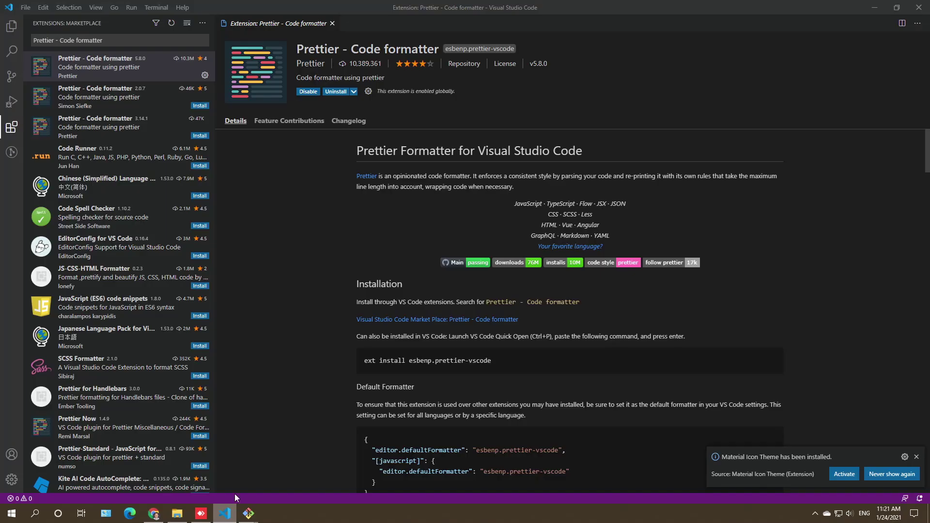
{"action": "left_click_drag", "start_coordinate": [121, 40], "coordinate": [2, 42]}
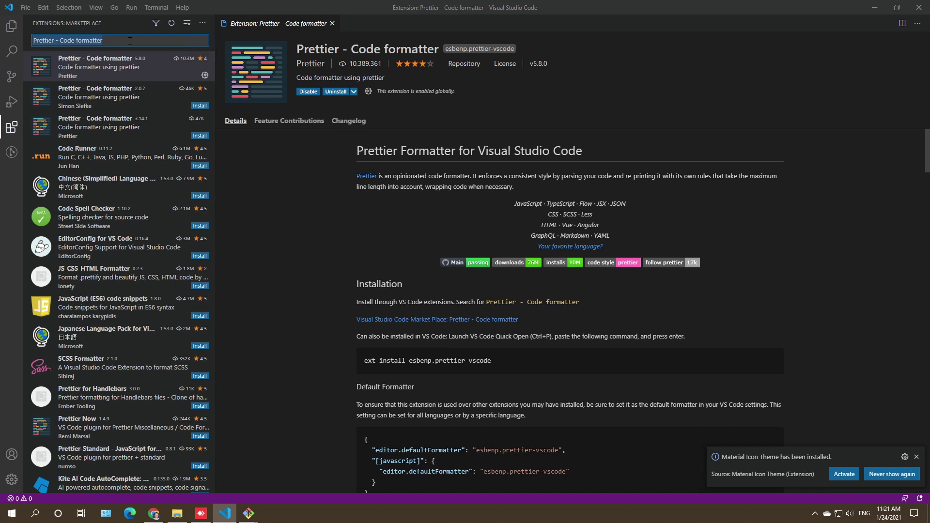
{"action": "key", "text": "ctrl+v"}
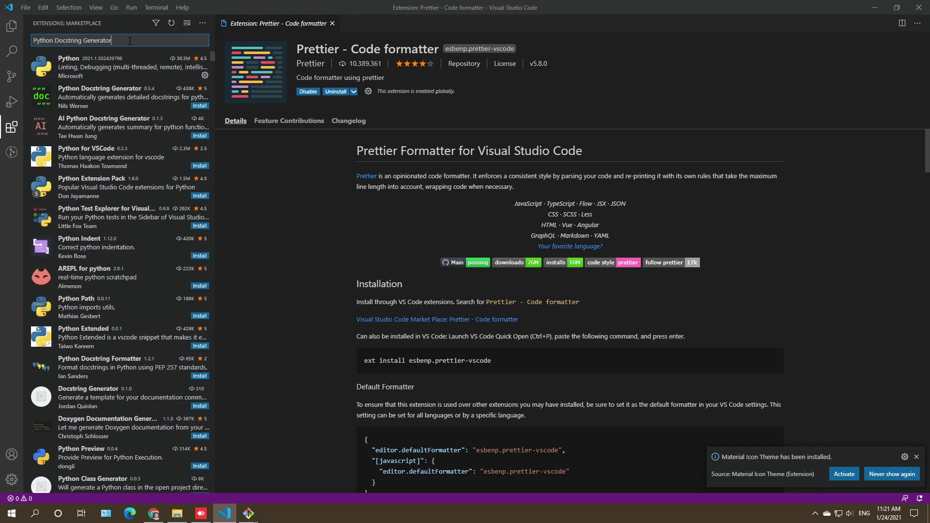
{"action": "left_click", "coordinate": [89, 98]}
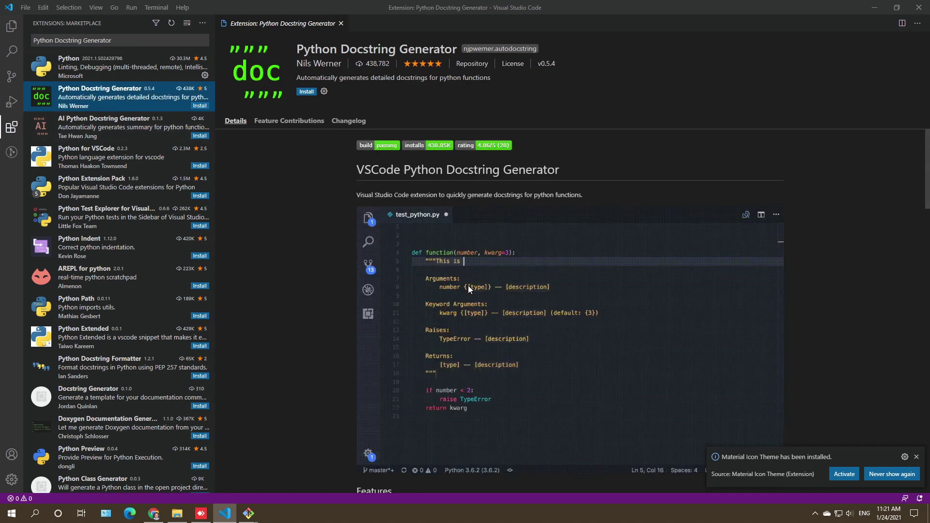
{"action": "left_click", "coordinate": [307, 92]}
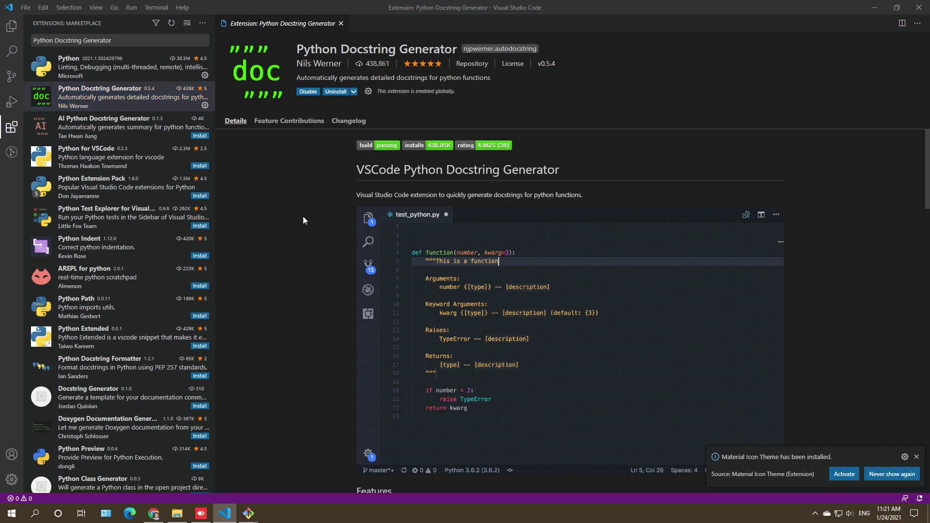
Step: Clear the extension search and review the list of installed extensions
{"action": "left_click", "coordinate": [12, 129]}
{"action": "left_click", "coordinate": [12, 128]}
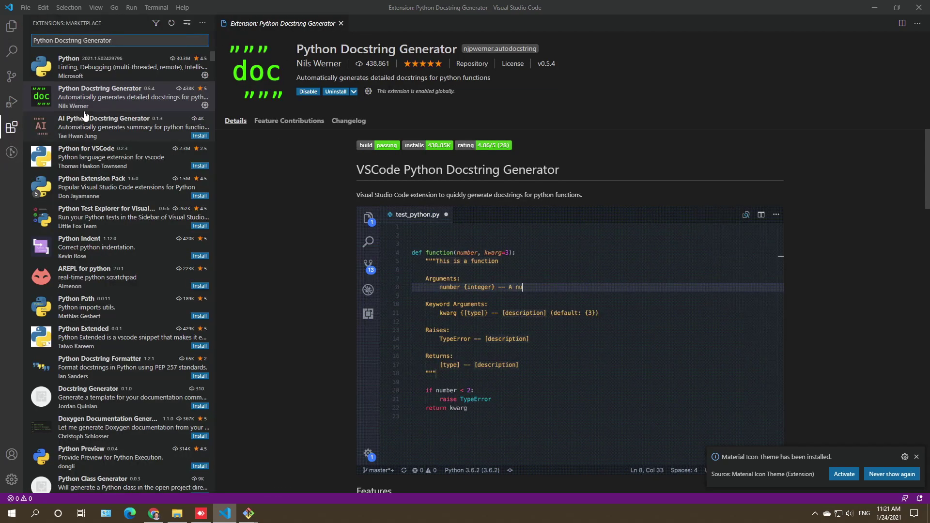
{"action": "key", "text": "ctrl+a"}
{"action": "key", "text": "BackSpace"}
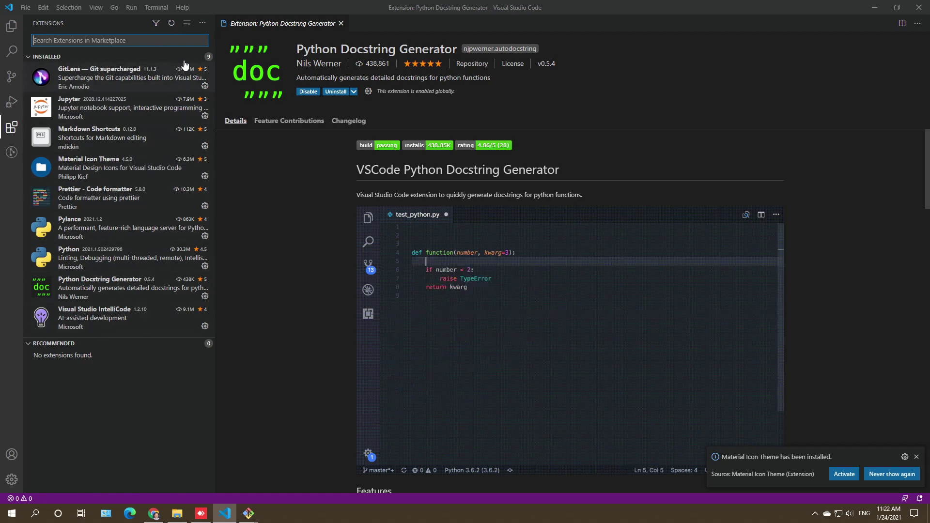
{"action": "left_click", "coordinate": [204, 24]}
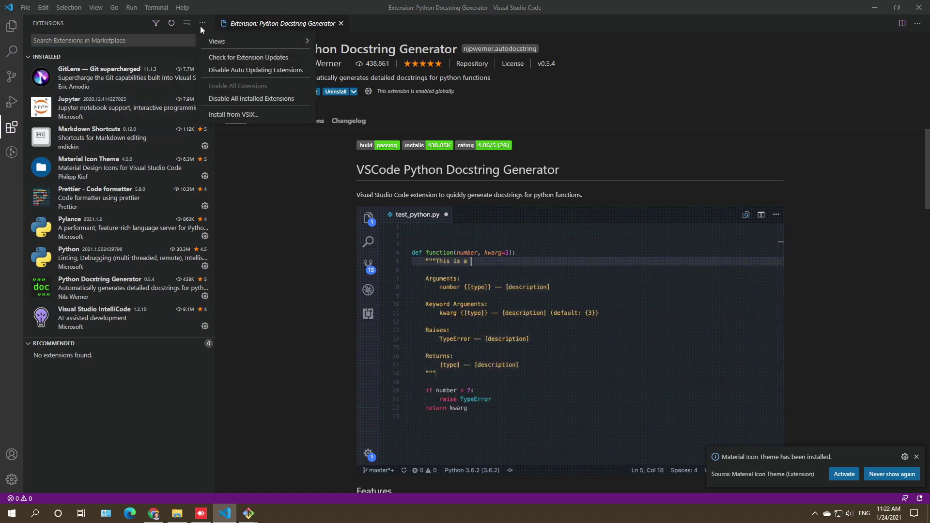
{"action": "key", "text": "Escape"}
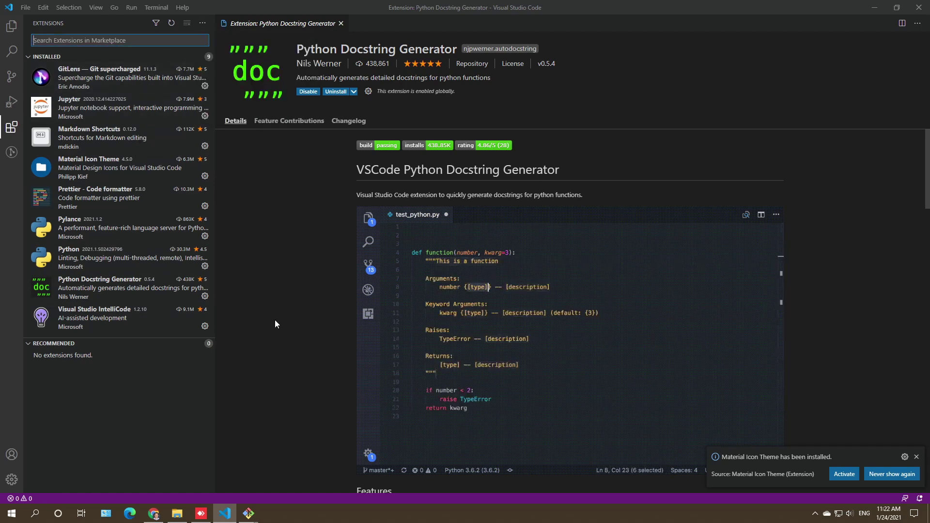
Step: Activate Material Icon Theme from its installation notice and dismiss the follow-up notification
{"action": "left_click", "coordinate": [842, 480]}
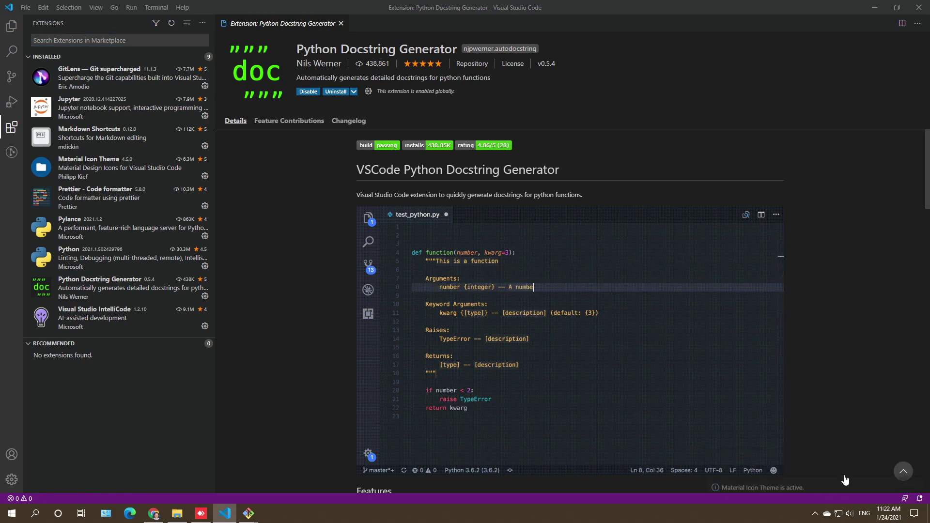
{"action": "left_click", "coordinate": [916, 477]}
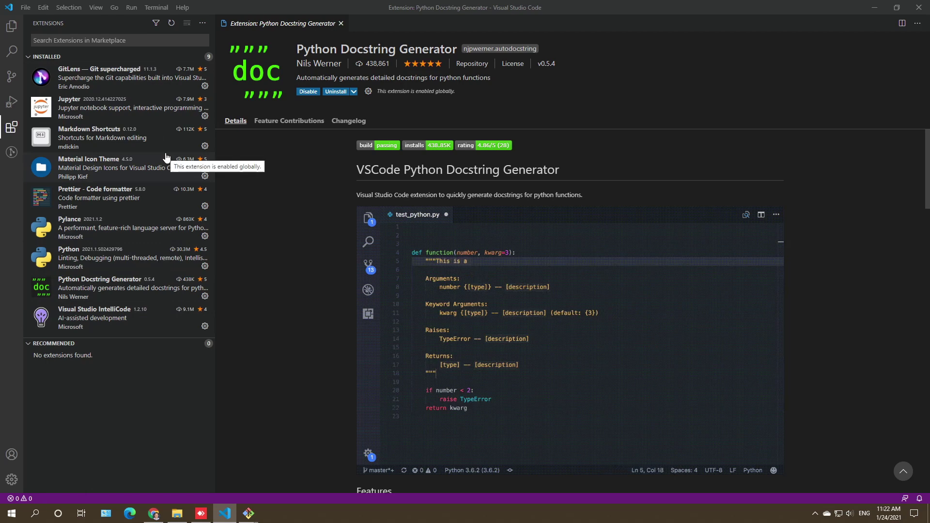
Step: Show the file Explorer and close the Python Docstring Generator details page
{"action": "left_click", "coordinate": [11, 27]}
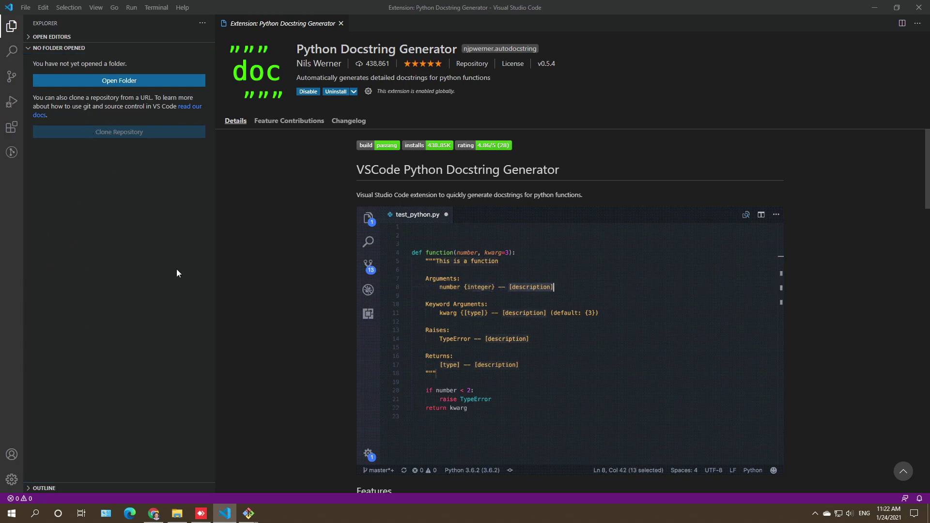
{"action": "left_click", "coordinate": [341, 23]}
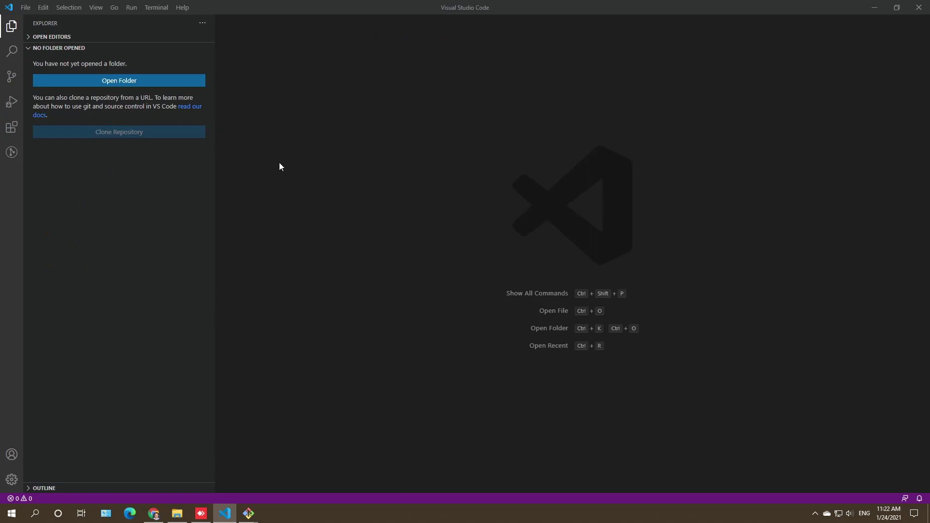
{"action": "left_click", "coordinate": [131, 7]}
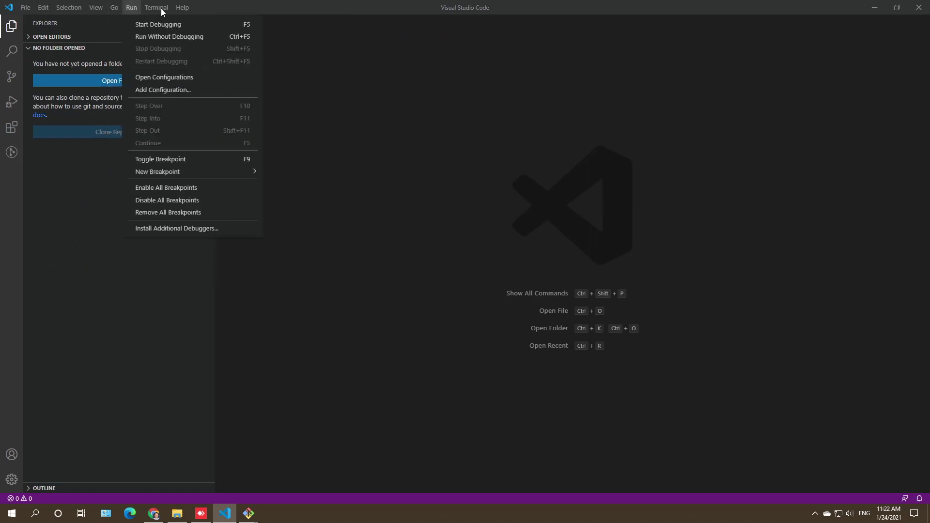
{"action": "left_click", "coordinate": [489, 226]}
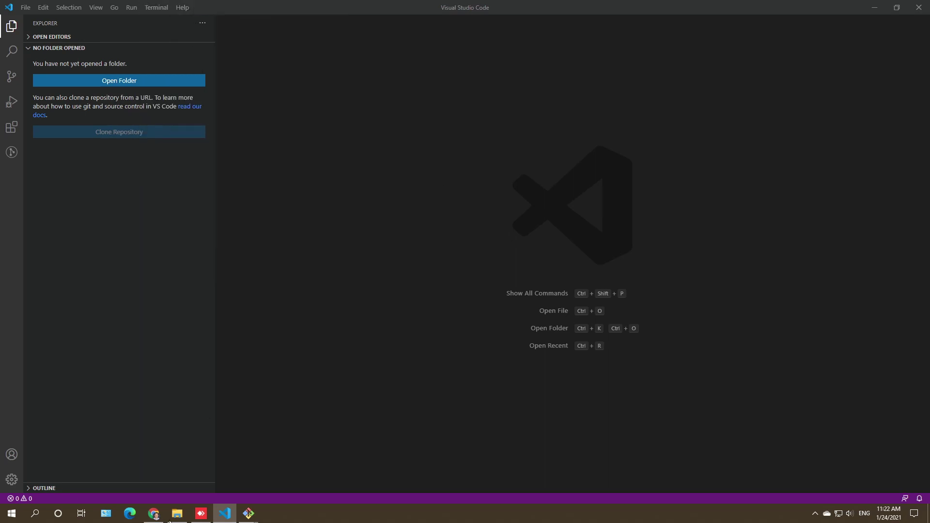
Step: Switch to Chrome, open the GEOG-510 course home page and look over the class email, office hours and course websites
{"action": "left_click", "coordinate": [154, 513]}
{"action": "scroll", "coordinate": [412, 308], "scroll_direction": "up", "scroll_amount": 1}
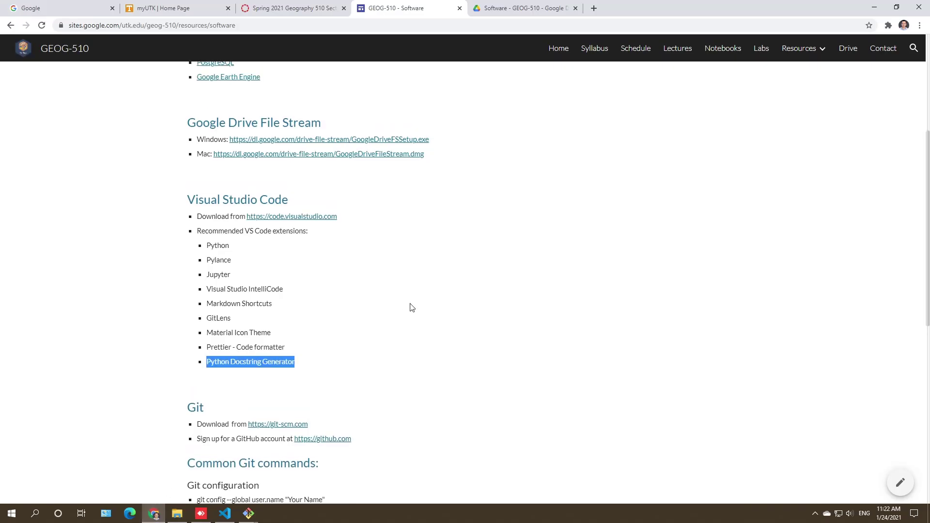
{"action": "scroll", "coordinate": [411, 307], "scroll_direction": "up", "scroll_amount": 5}
{"action": "left_click", "coordinate": [558, 48]}
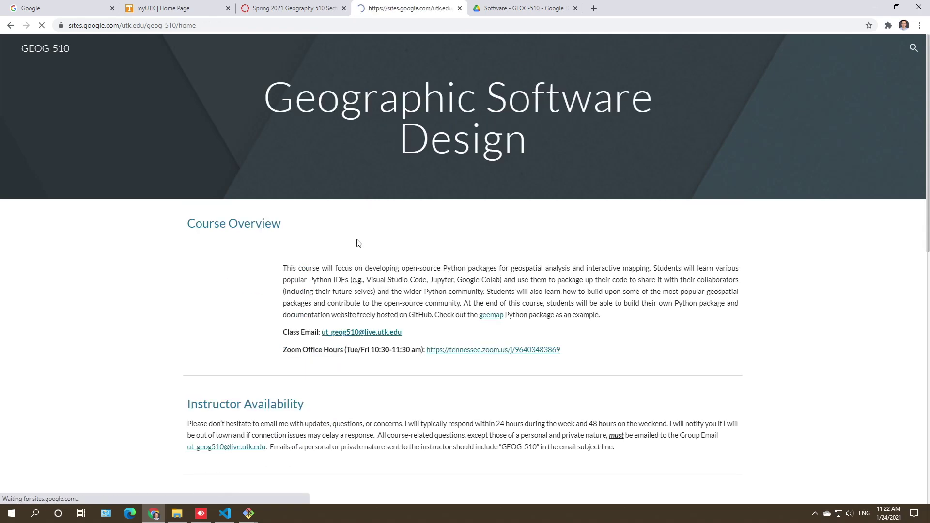
{"action": "left_click_drag", "start_coordinate": [402, 332], "coordinate": [324, 330]}
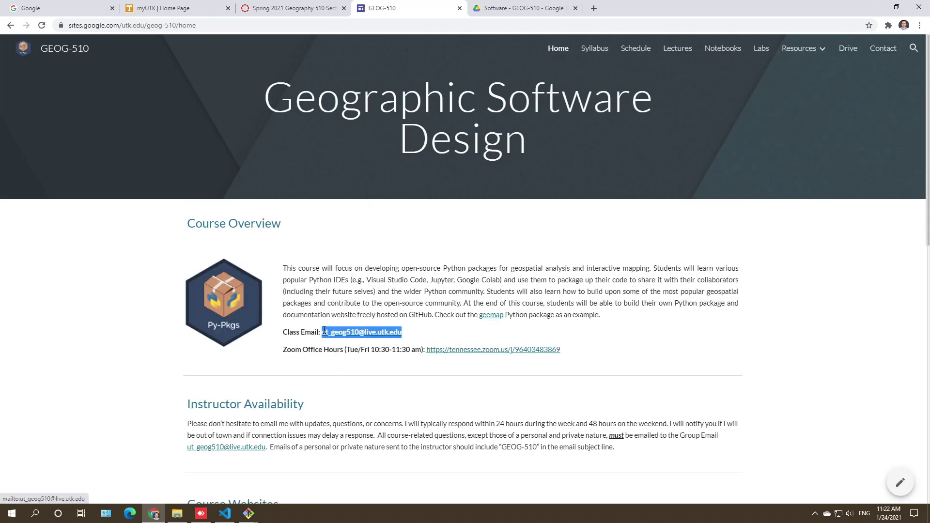
{"action": "scroll", "coordinate": [354, 389], "scroll_direction": "down", "scroll_amount": 7}
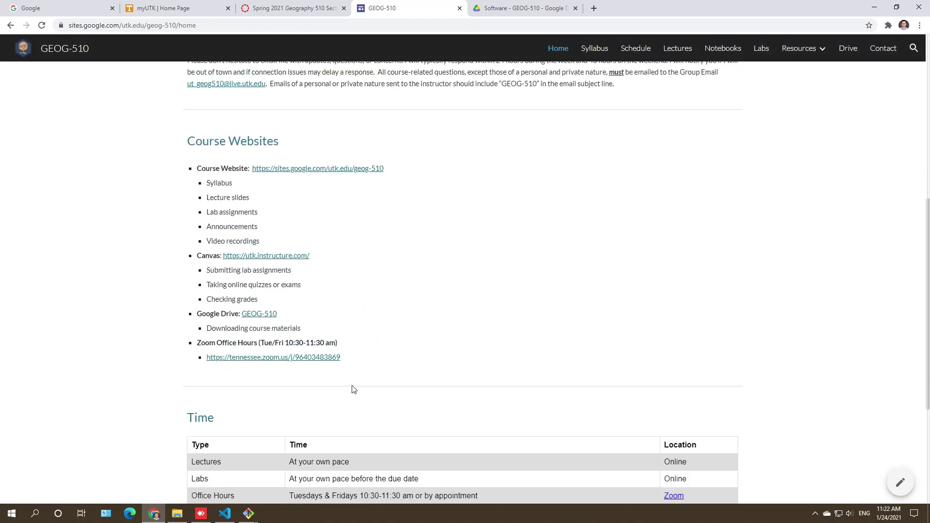
{"action": "scroll", "coordinate": [507, 321], "scroll_direction": "up", "scroll_amount": 7}
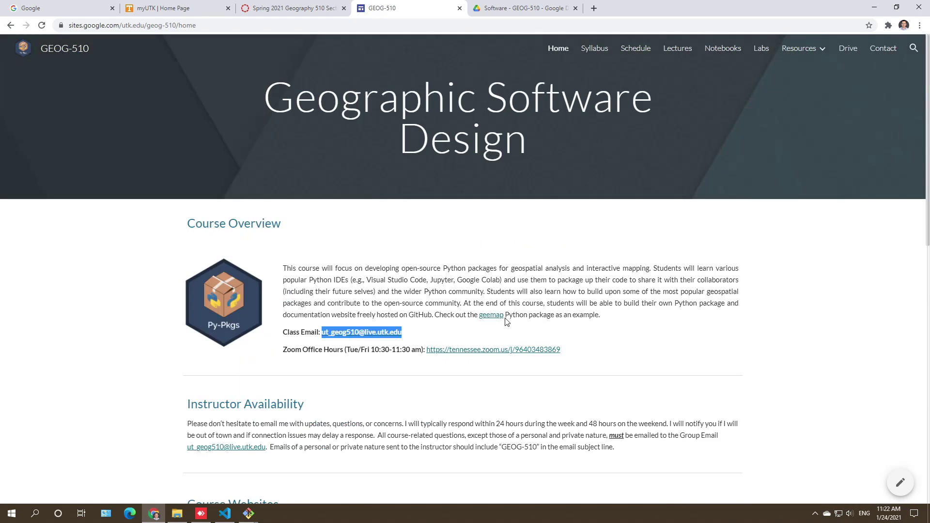
{"action": "left_click", "coordinate": [437, 333]}
{"action": "left_click_drag", "start_coordinate": [402, 286], "coordinate": [441, 329]}
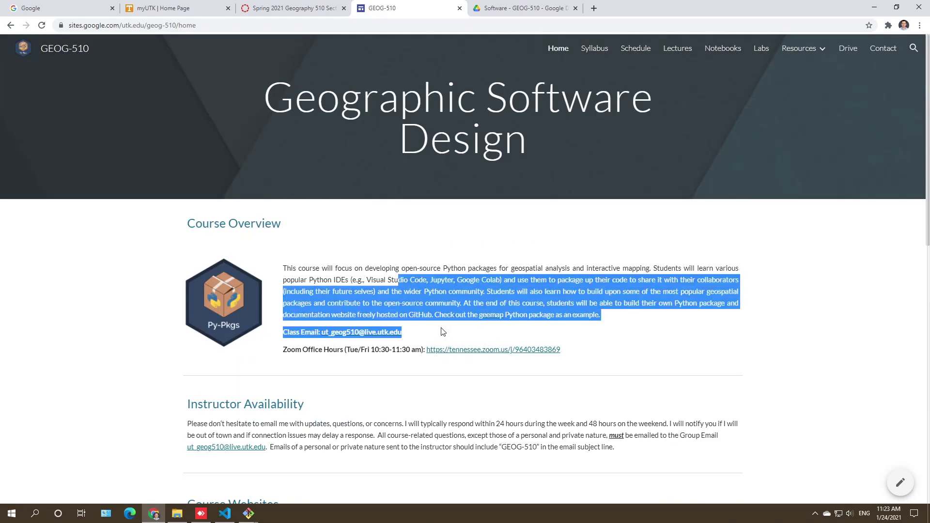
{"action": "left_click", "coordinate": [415, 339]}
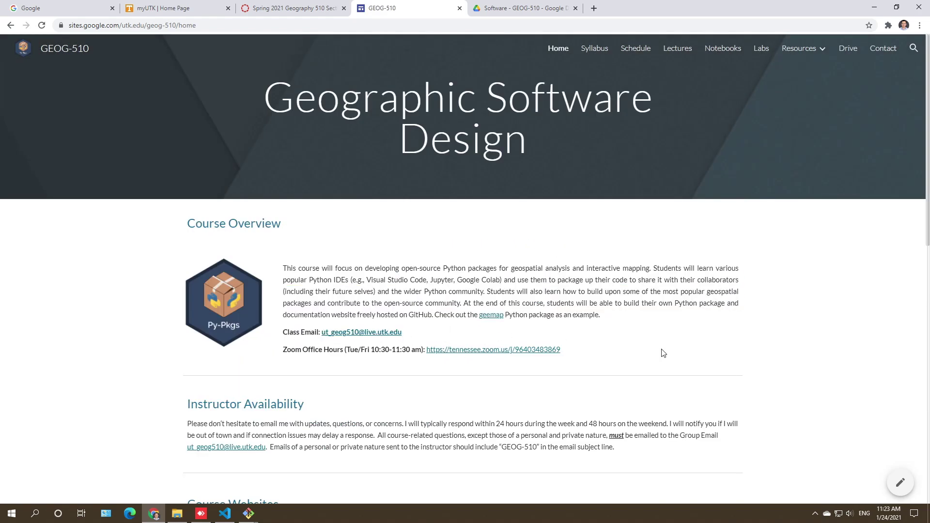
{"action": "scroll", "coordinate": [663, 353], "scroll_direction": "down", "scroll_amount": 1}
{"action": "scroll", "coordinate": [663, 353], "scroll_direction": "up", "scroll_amount": 1}
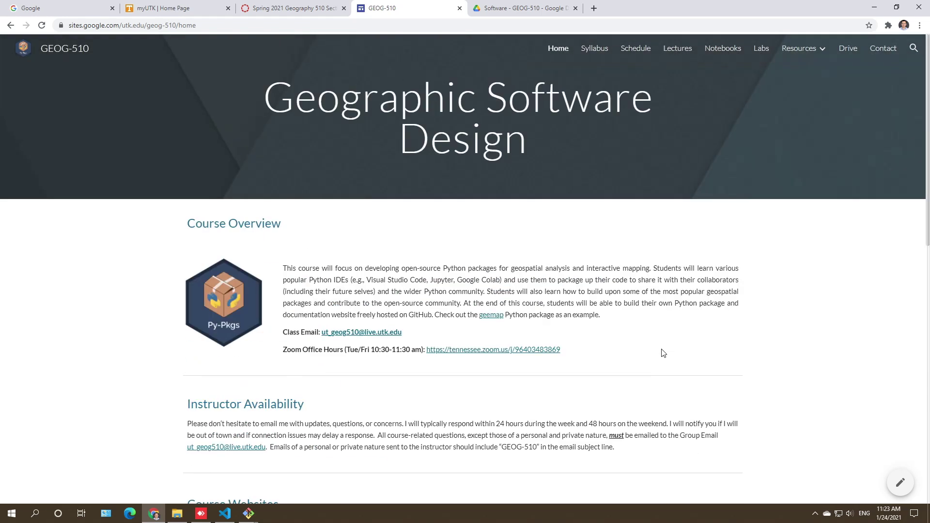